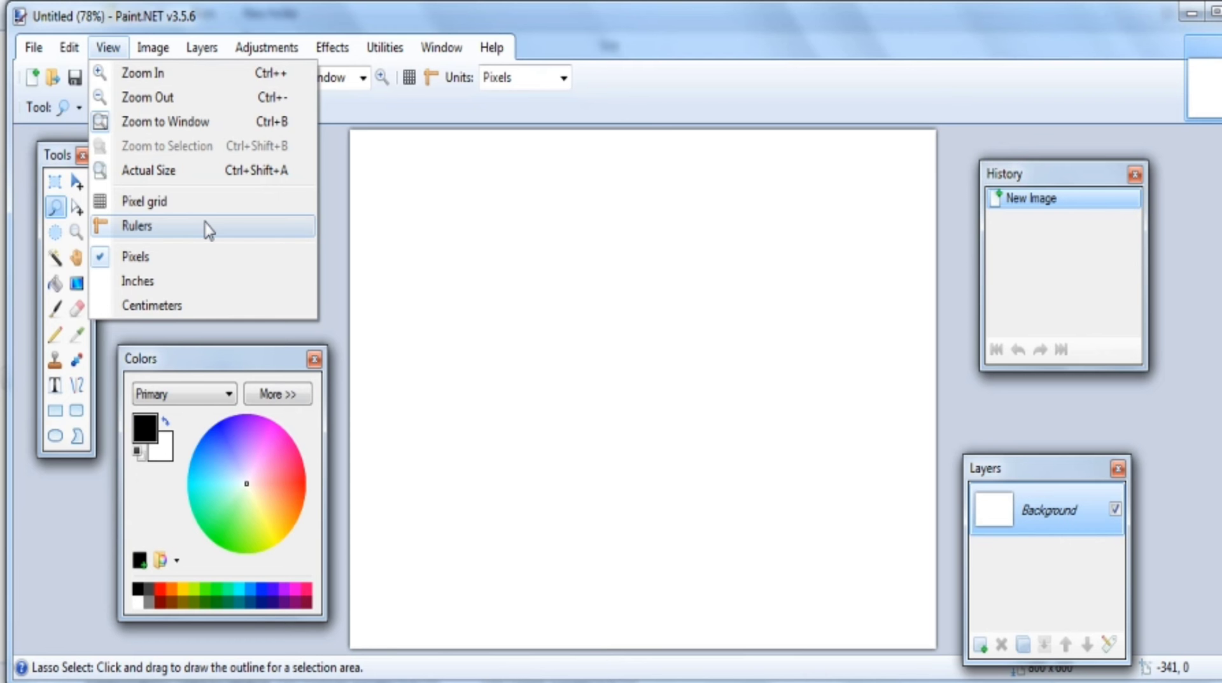
Step: Show the rulers around the blank canvas and review the available measurement units
left_click(132, 228)
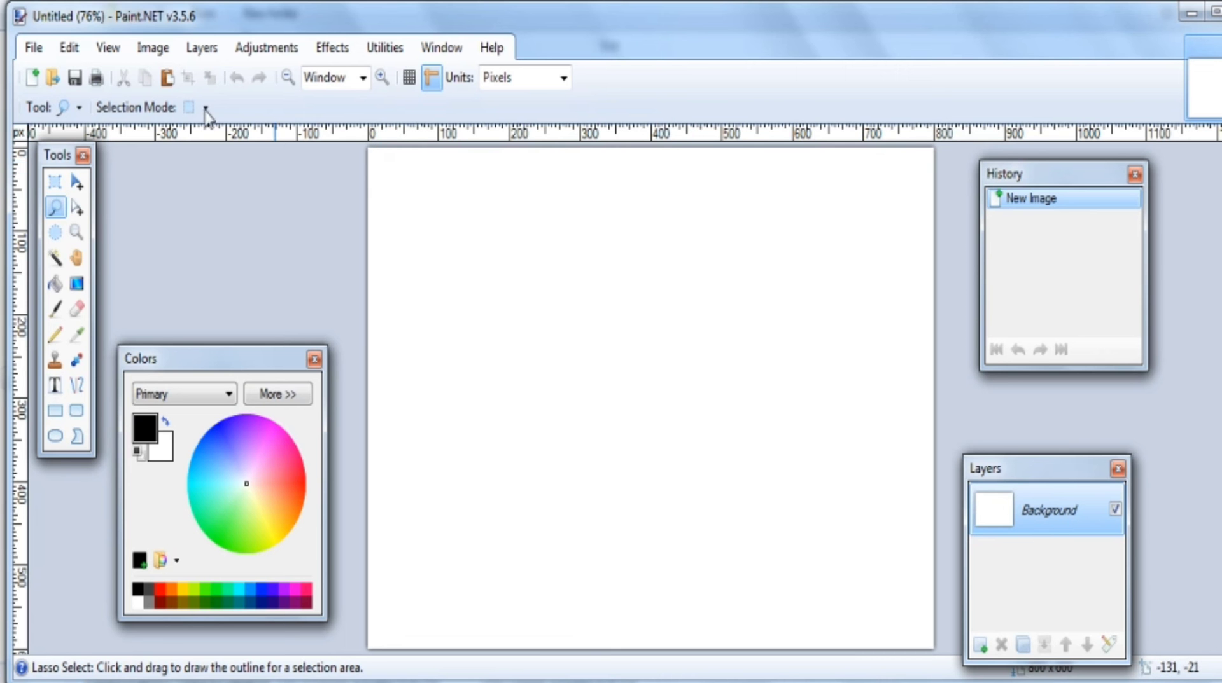
left_click(110, 51)
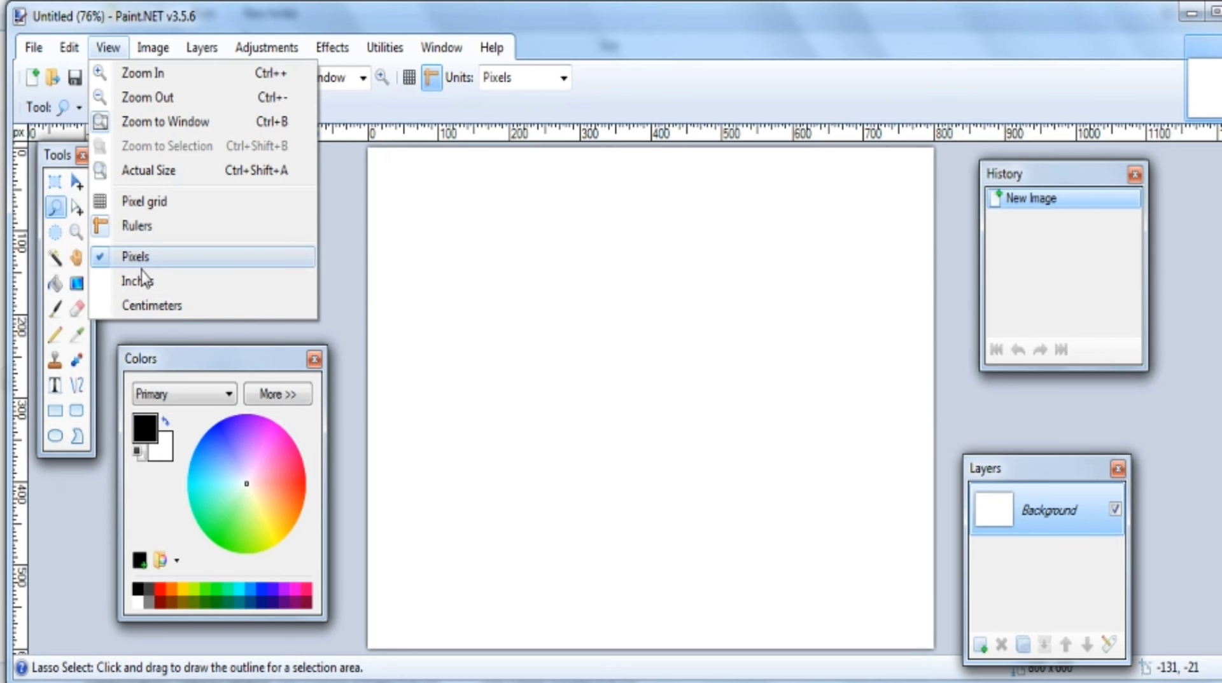
mouse_move(158, 61)
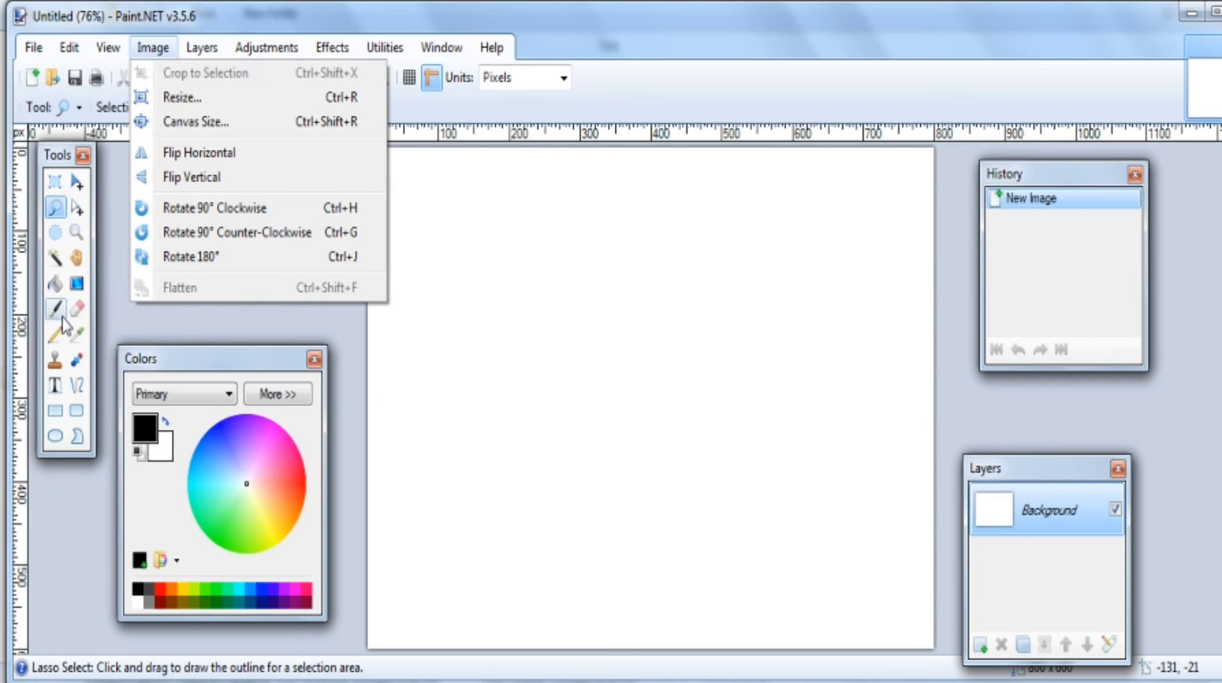
Step: Fill the entire white canvas with solid black using the Paint Bucket
left_click(56, 283)
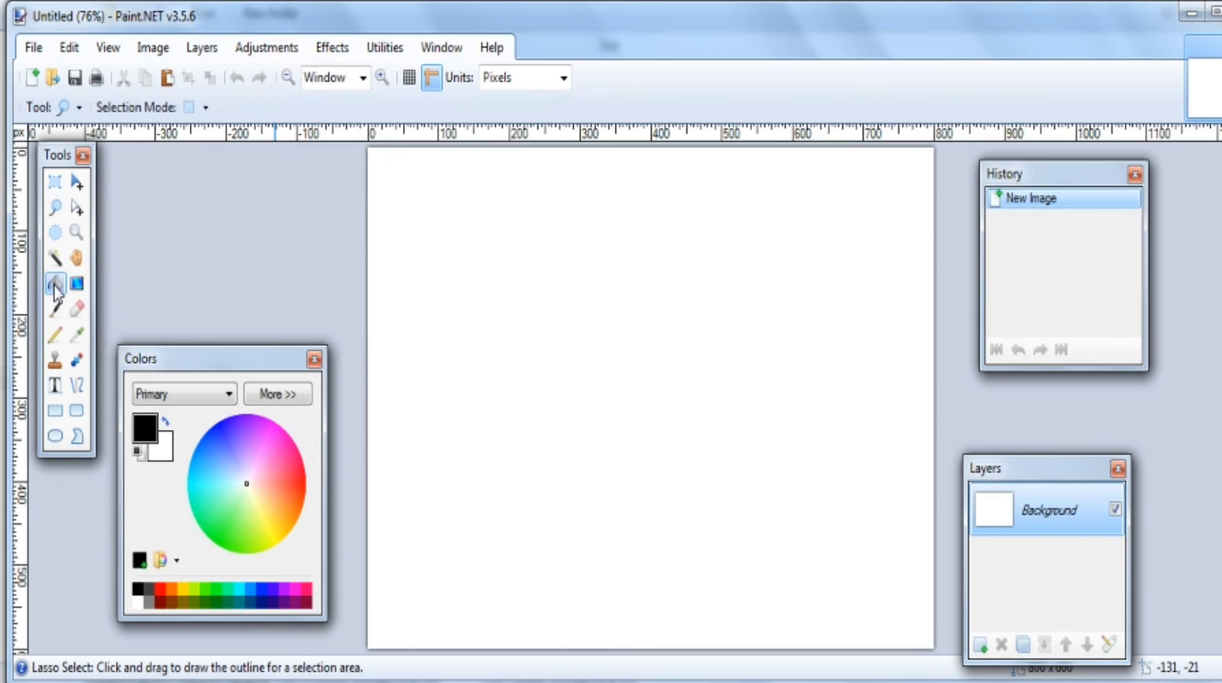
left_click(55, 283)
left_click(409, 280)
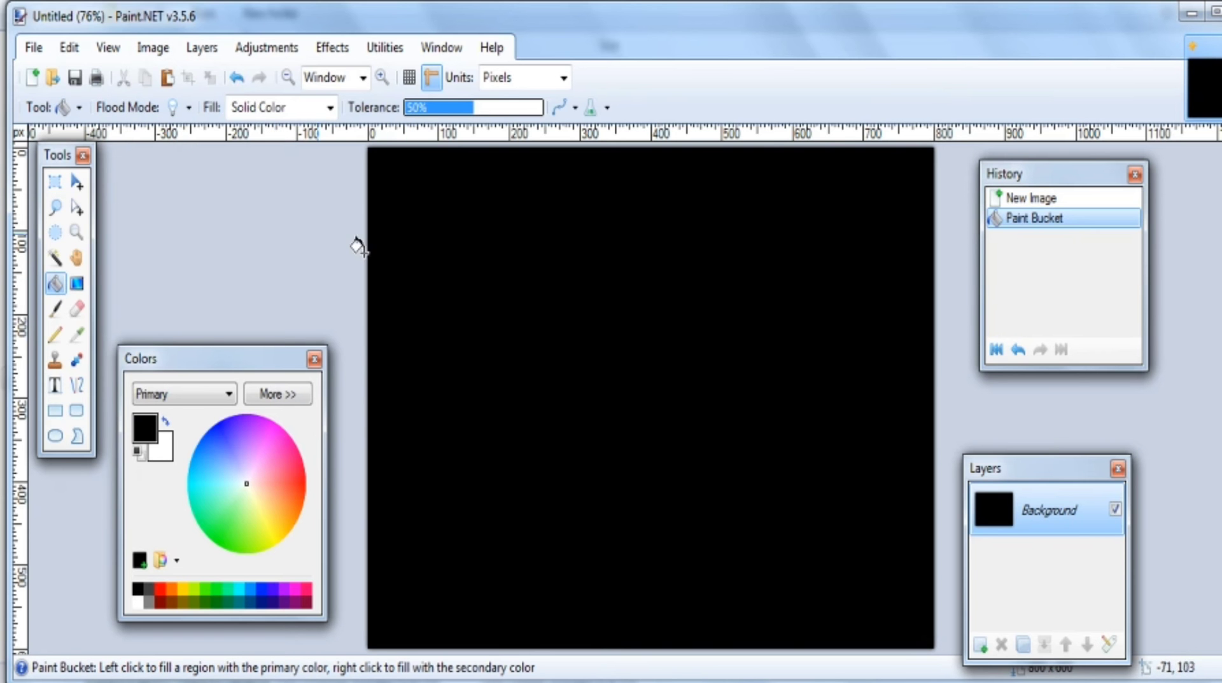
left_click(108, 48)
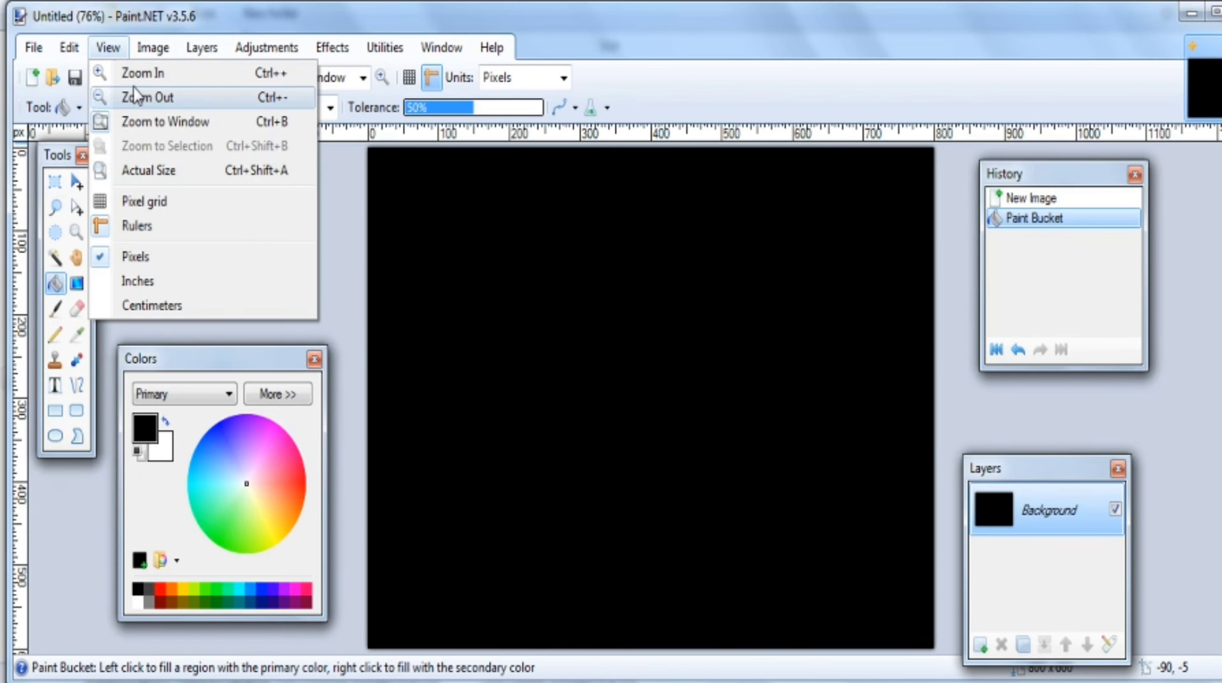
left_click(153, 48)
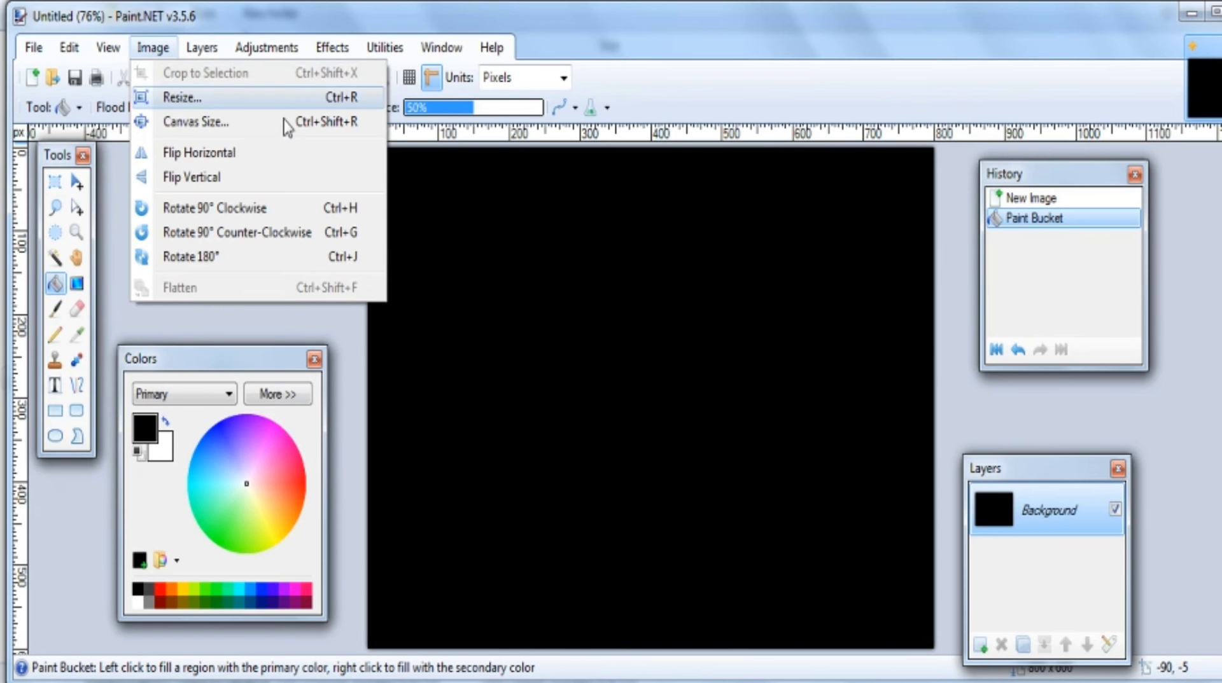
left_click(490, 209)
left_click(490, 209)
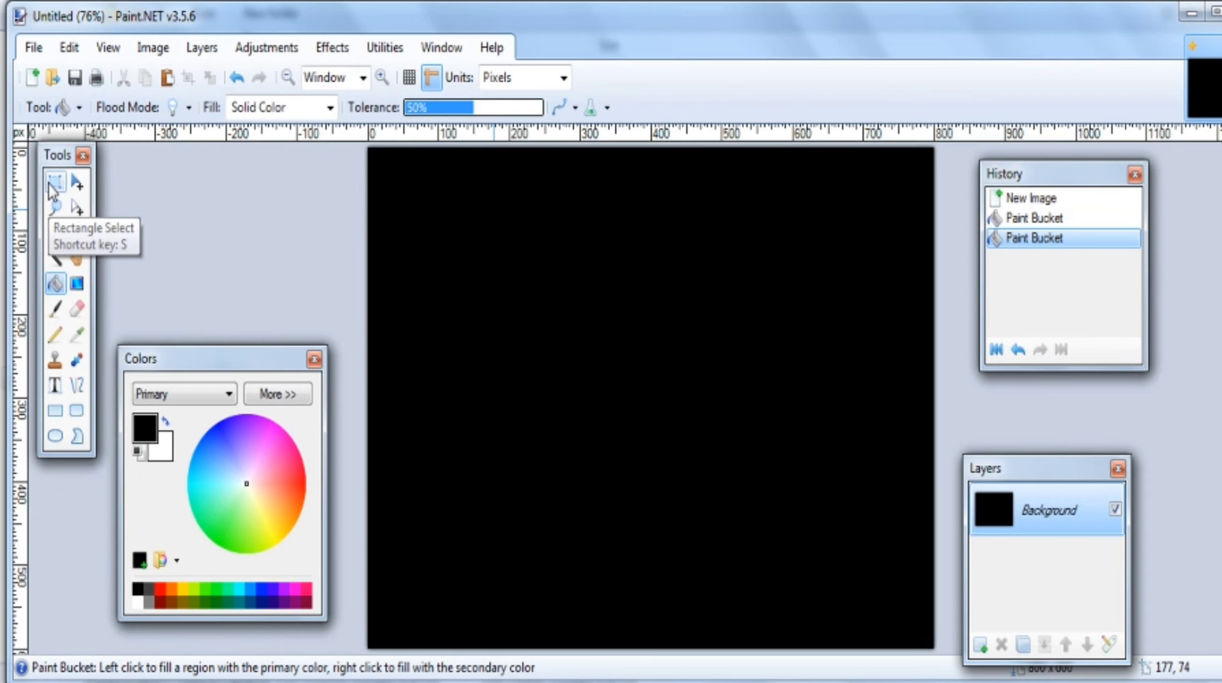
Step: Select a rectangle of about 165 x 123 pixels in the canvas's upper-left area and crop the image to it
left_click(55, 184)
left_click_drag(491, 207, 607, 310)
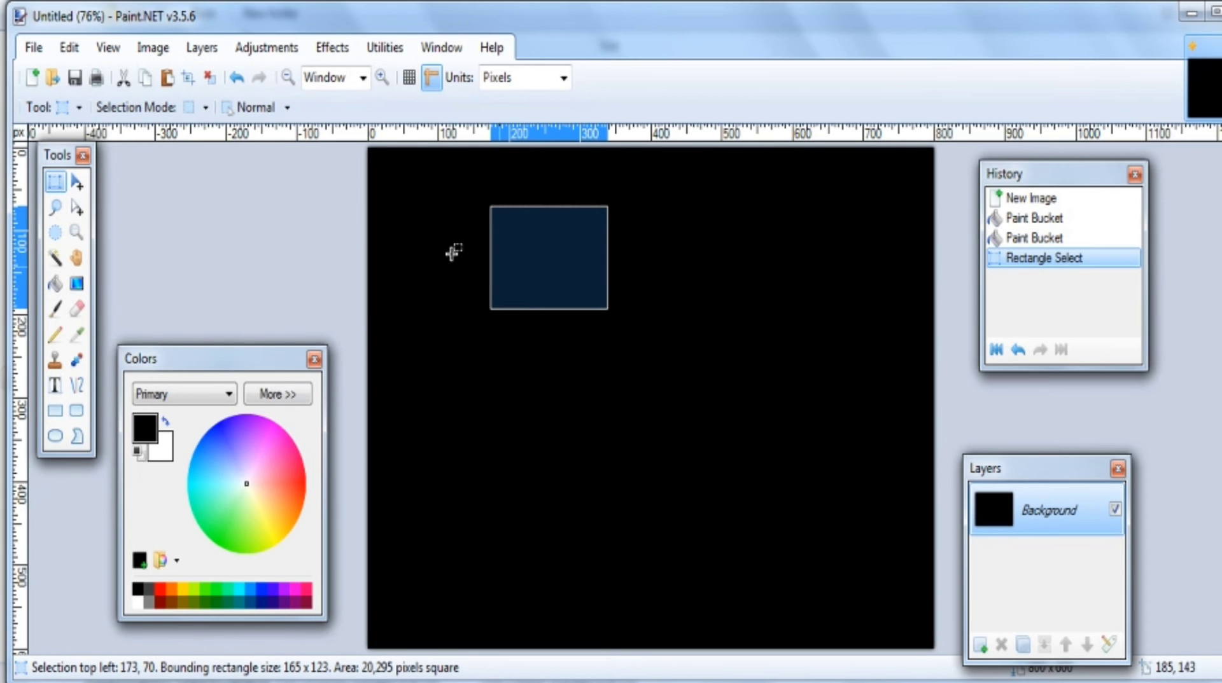
left_click(105, 53)
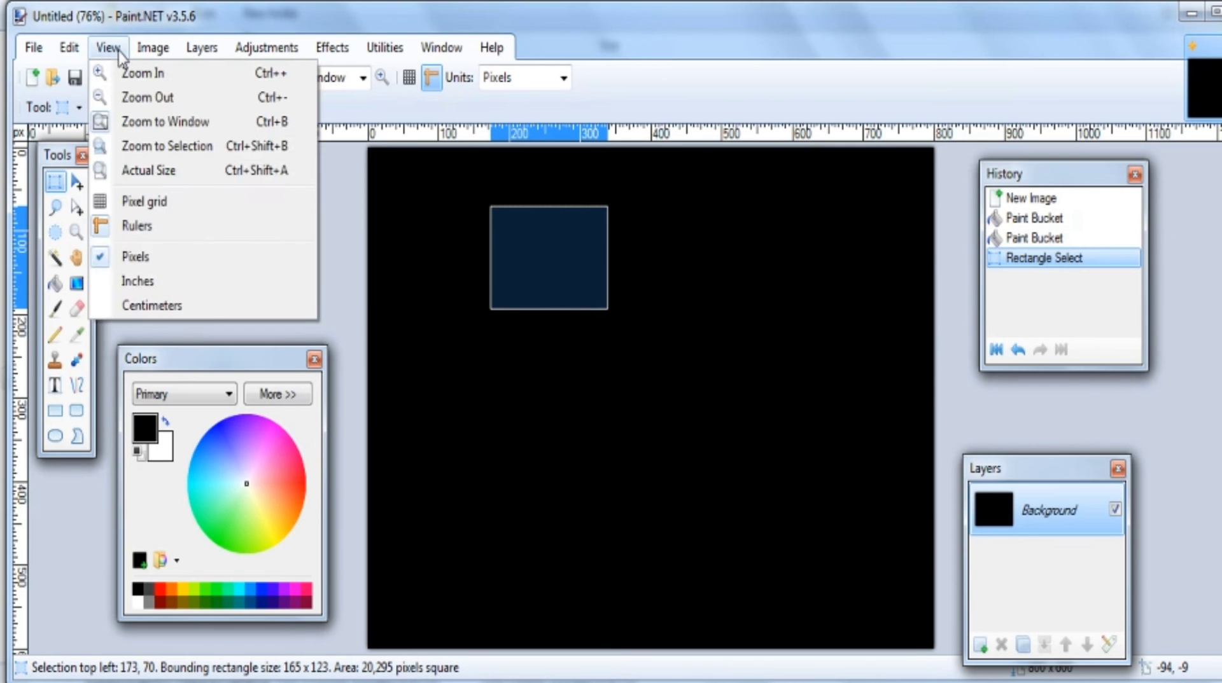
mouse_move(158, 52)
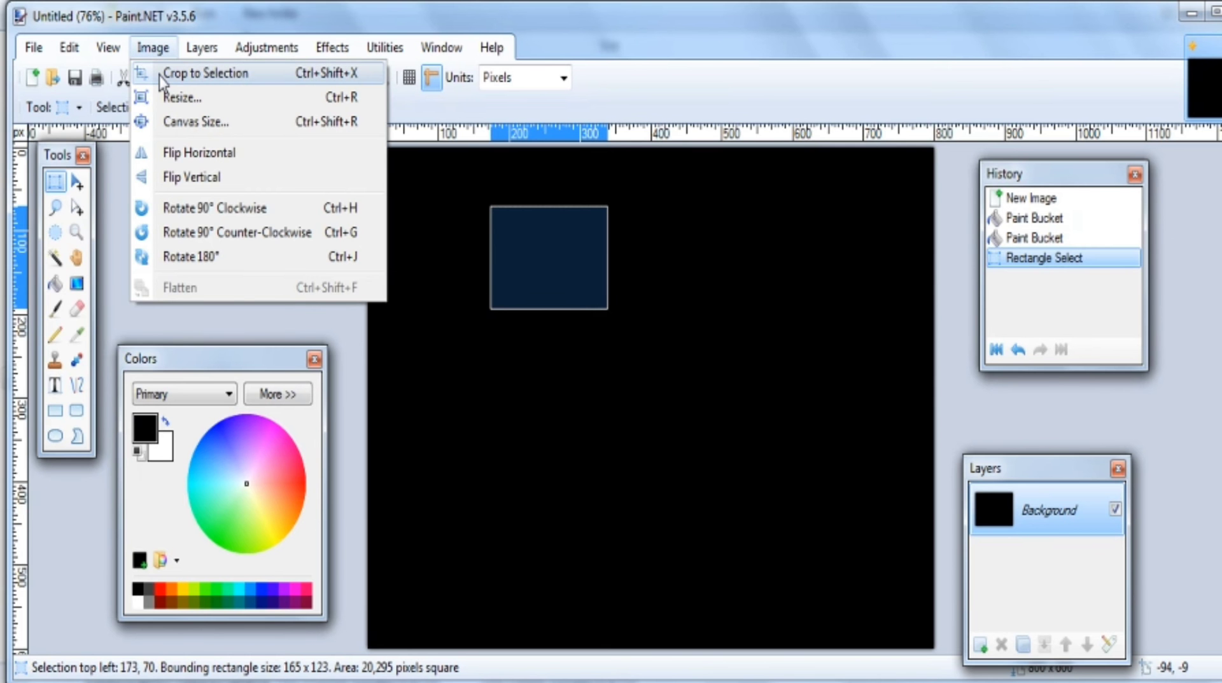
left_click(204, 73)
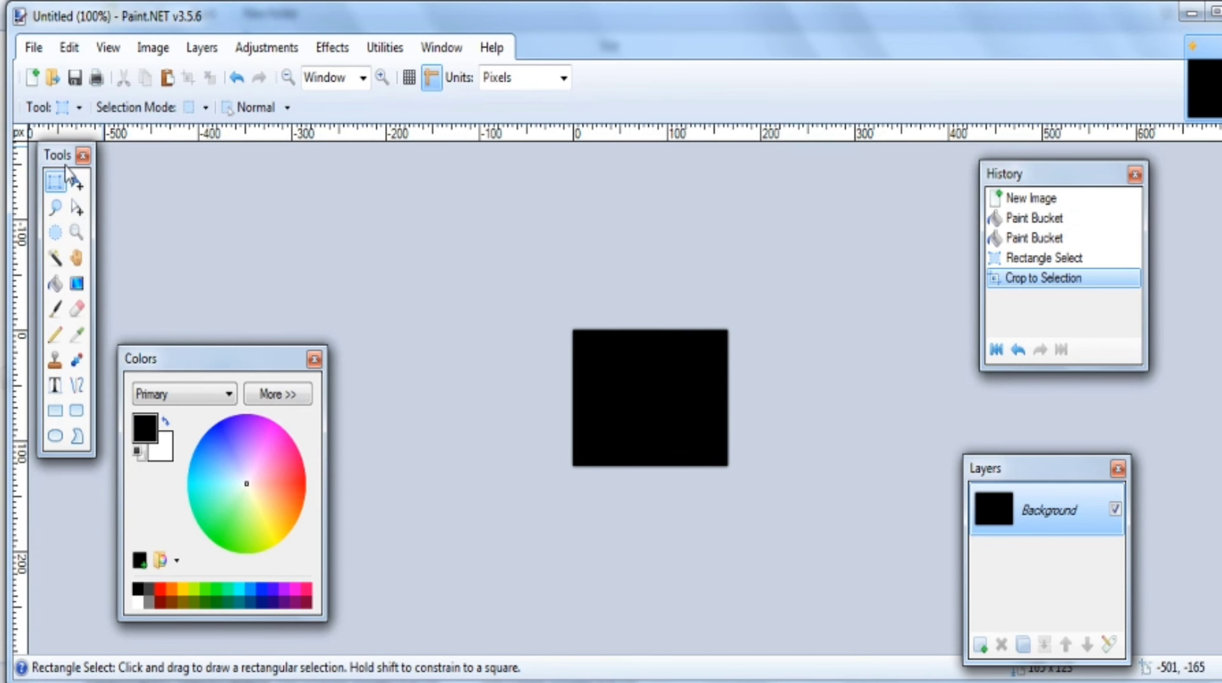
Step: Undo the crop and clear the rectangular selection on the canvas
left_click_drag(59, 160, 53, 206)
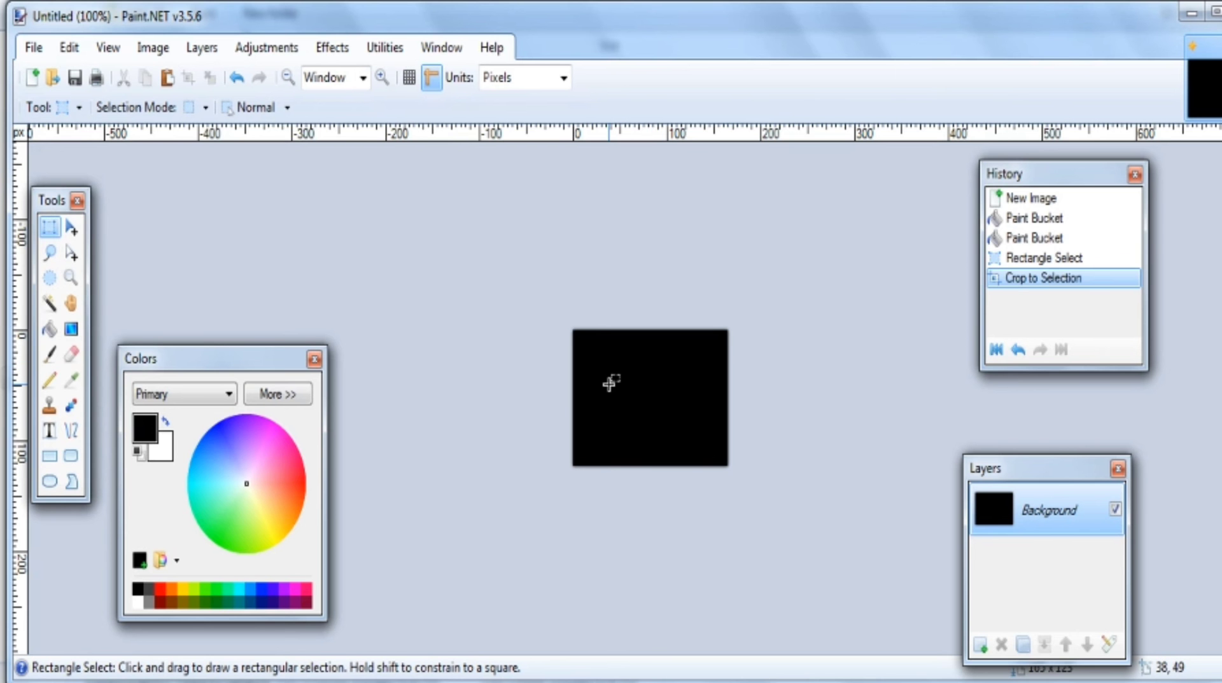
key("ctrl+z")
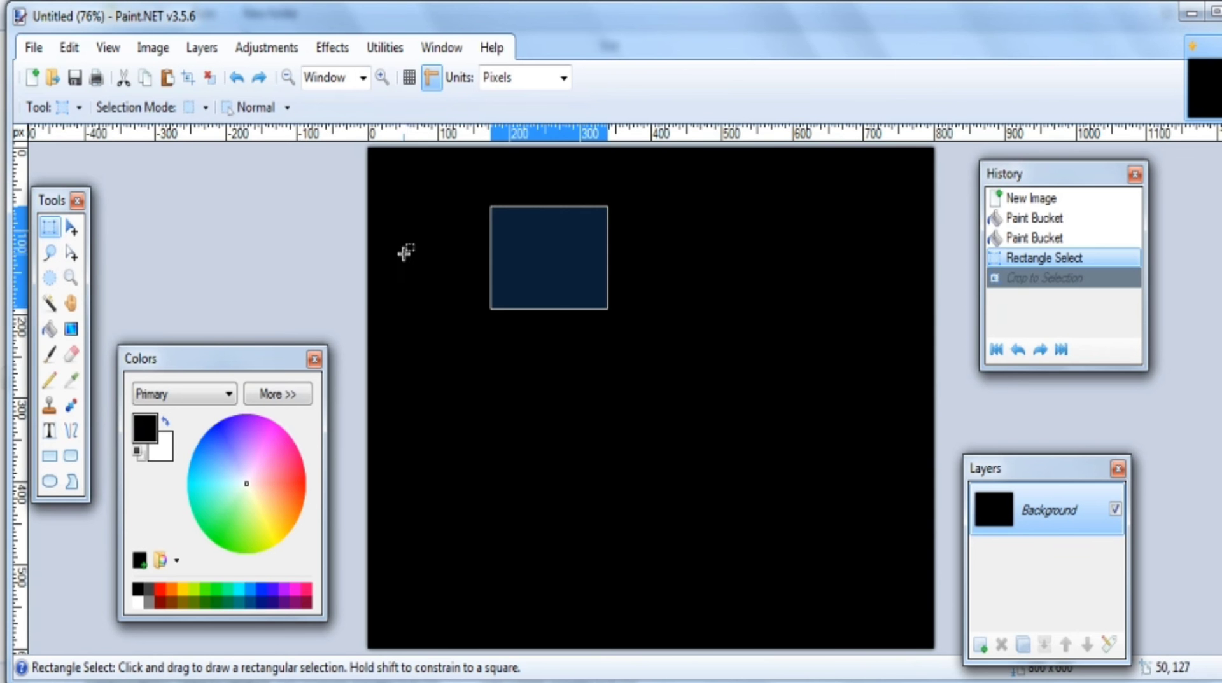
left_click(400, 190)
Step: Undo all selections and black fills back to the new blank white image
left_click(139, 47)
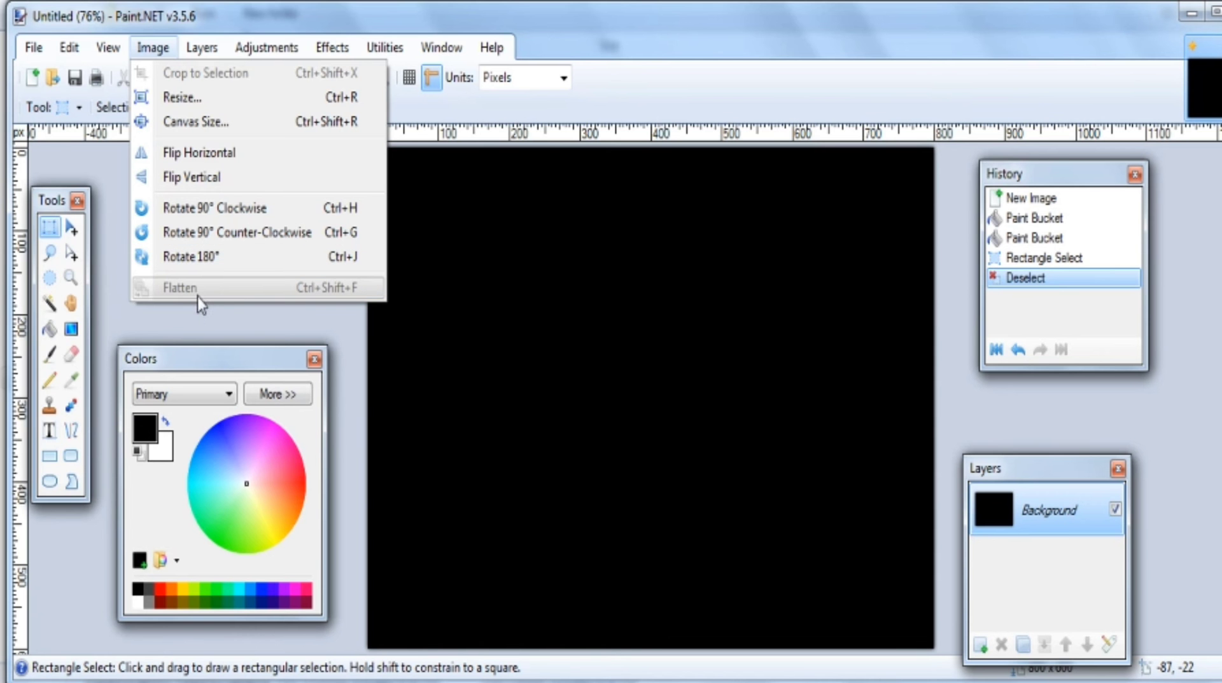
left_click(458, 240)
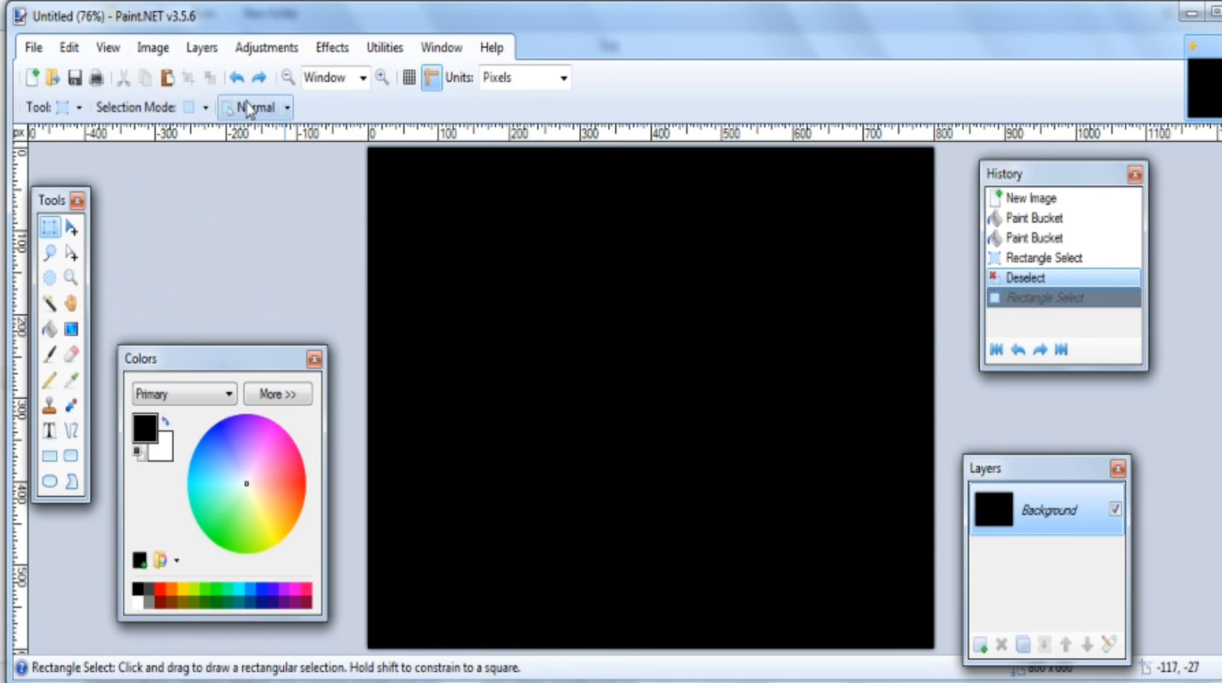
key("ctrl+z")
key("ctrl+z")
key("ctrl+z")
key("ctrl+z")
key("ctrl+z")
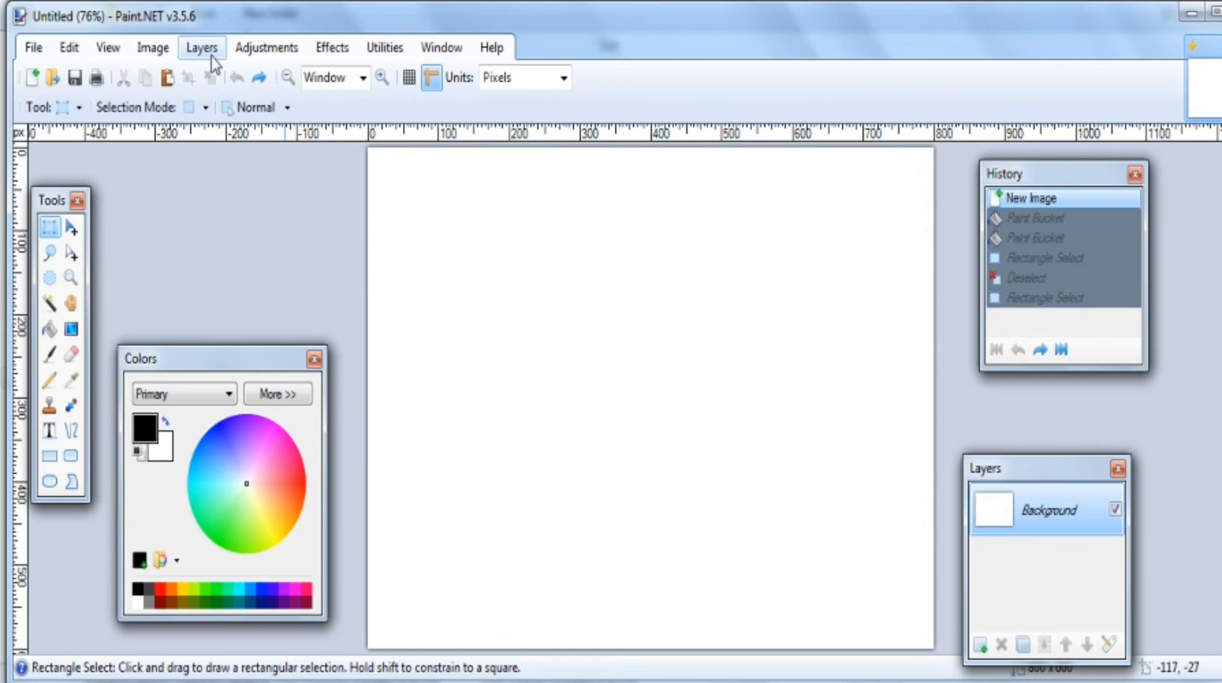
Step: Examine the layer, adjustment, effect, utility and window commands, including the Artistic, Distort, Render and Stylize effect groups
left_click(202, 48)
left_click(211, 56)
left_click(156, 45)
mouse_move(216, 51)
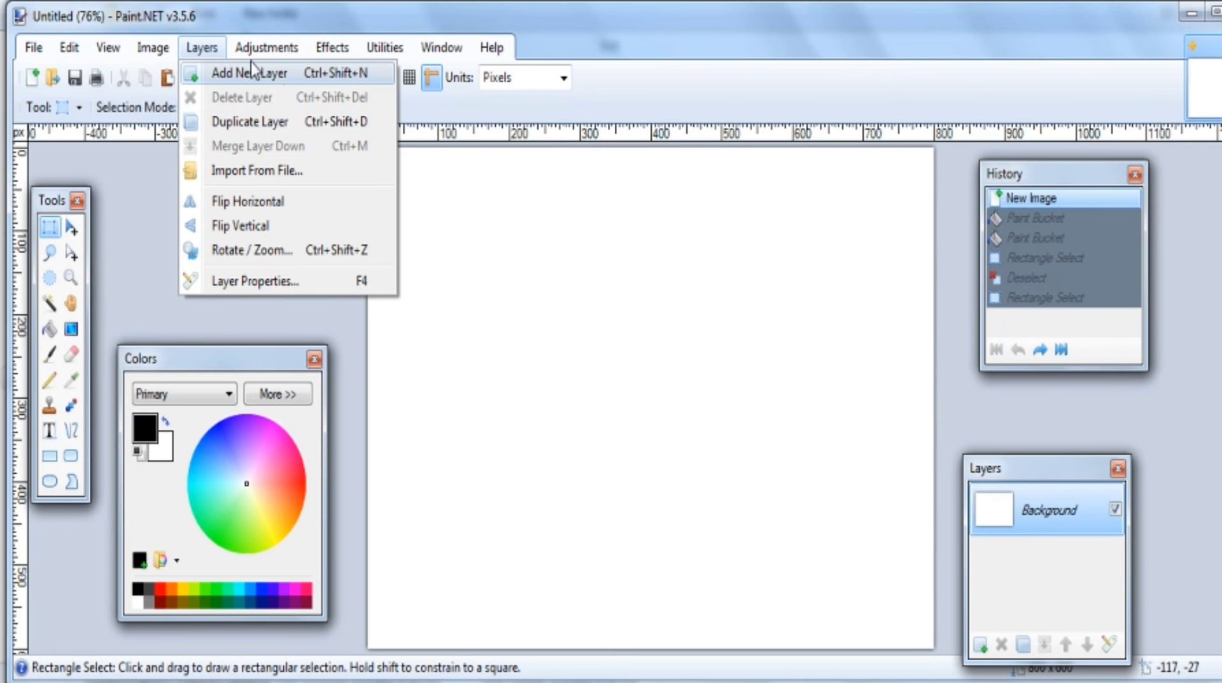
mouse_move(266, 47)
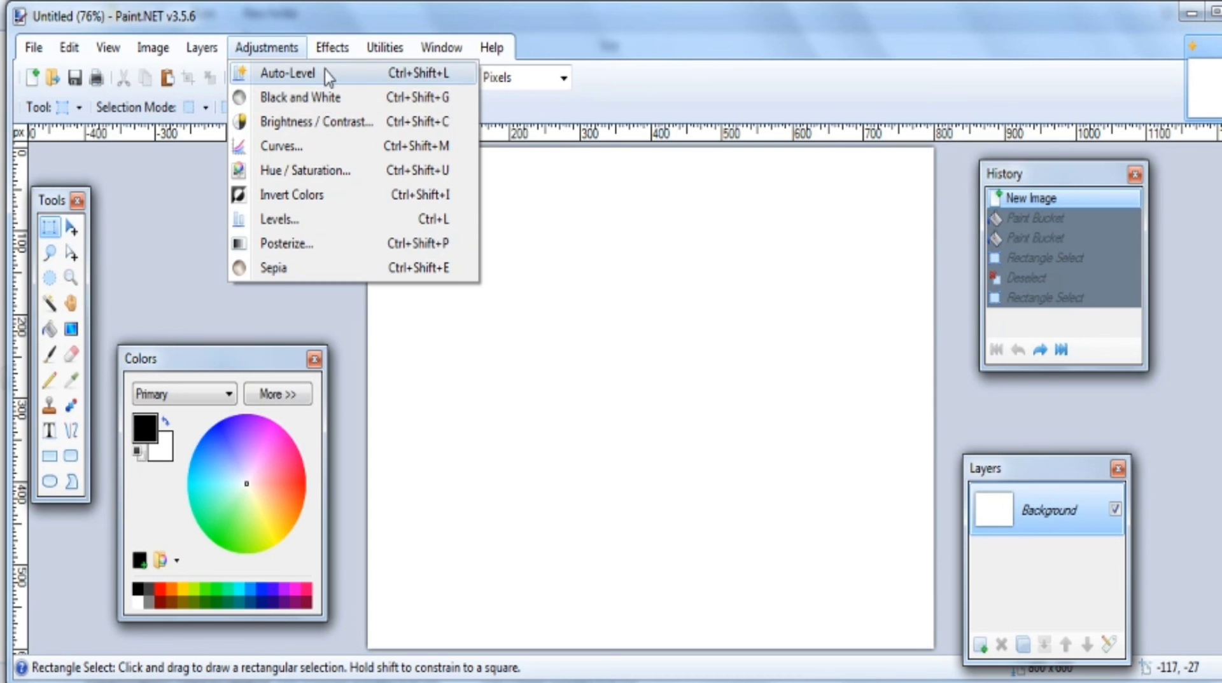
left_click(332, 48)
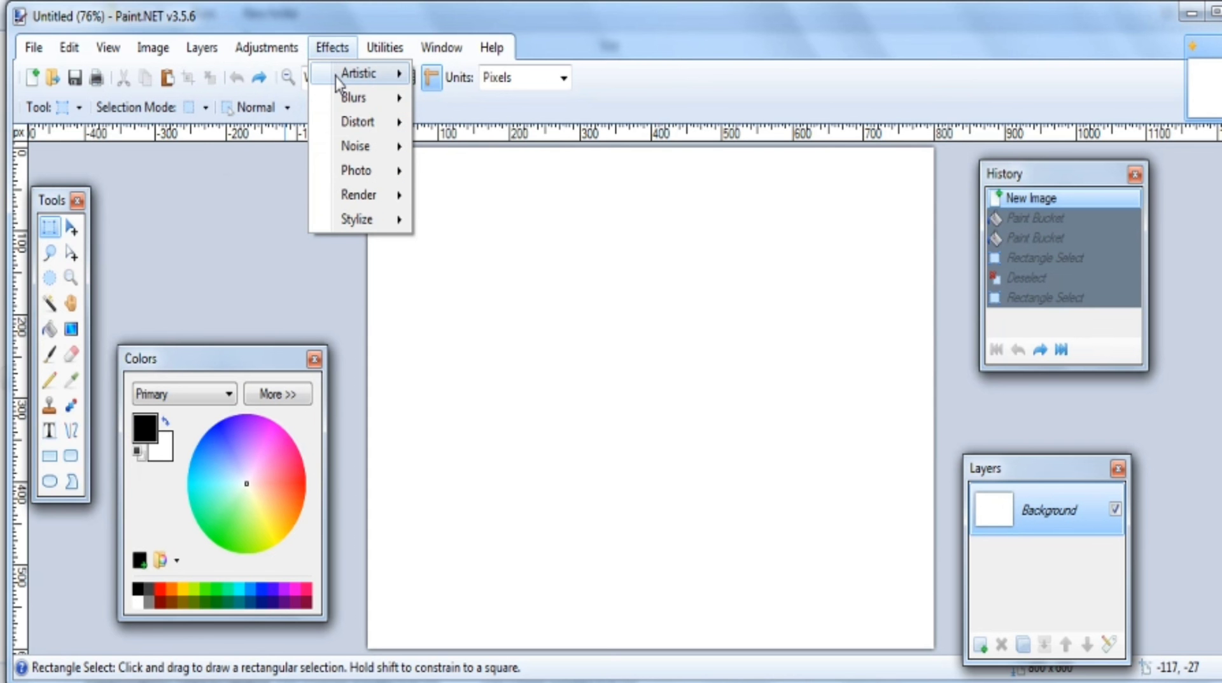
mouse_move(336, 75)
mouse_move(338, 122)
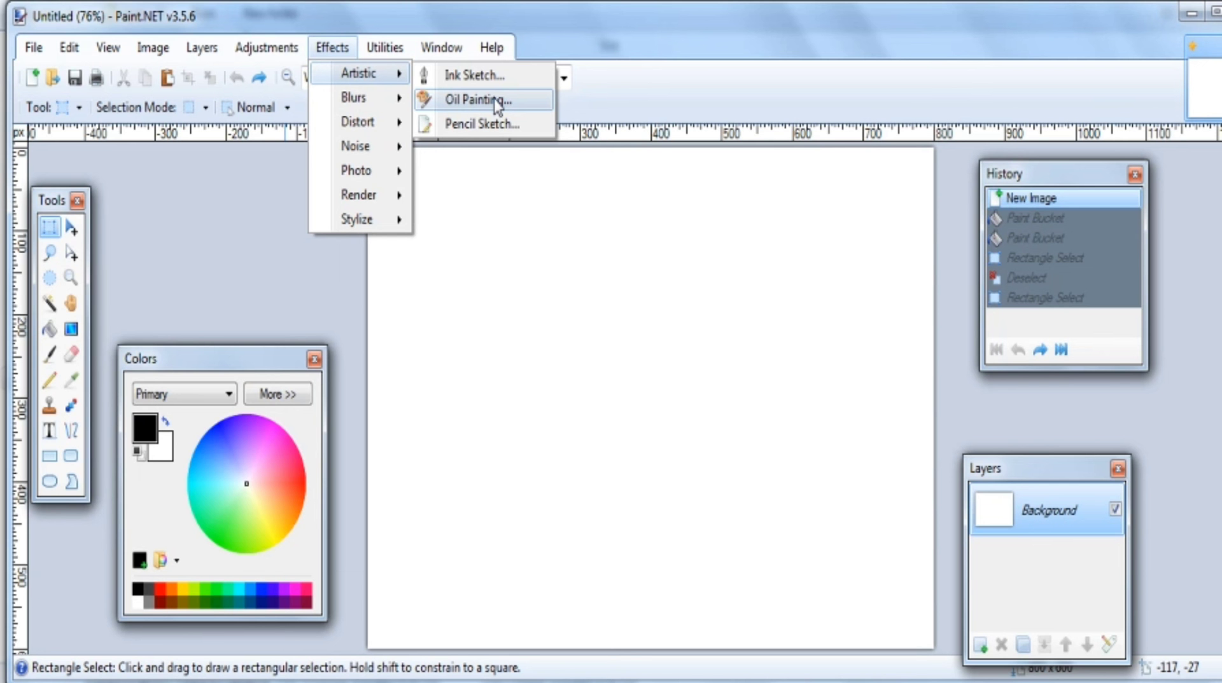
mouse_move(334, 100)
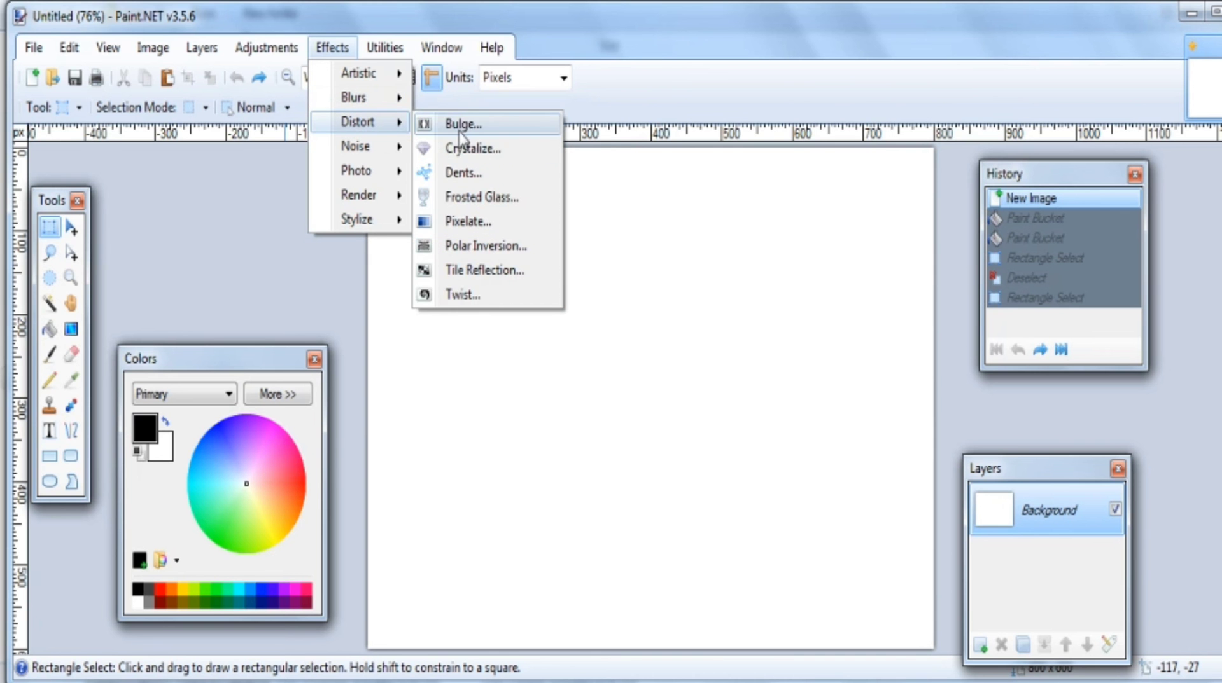
mouse_move(366, 183)
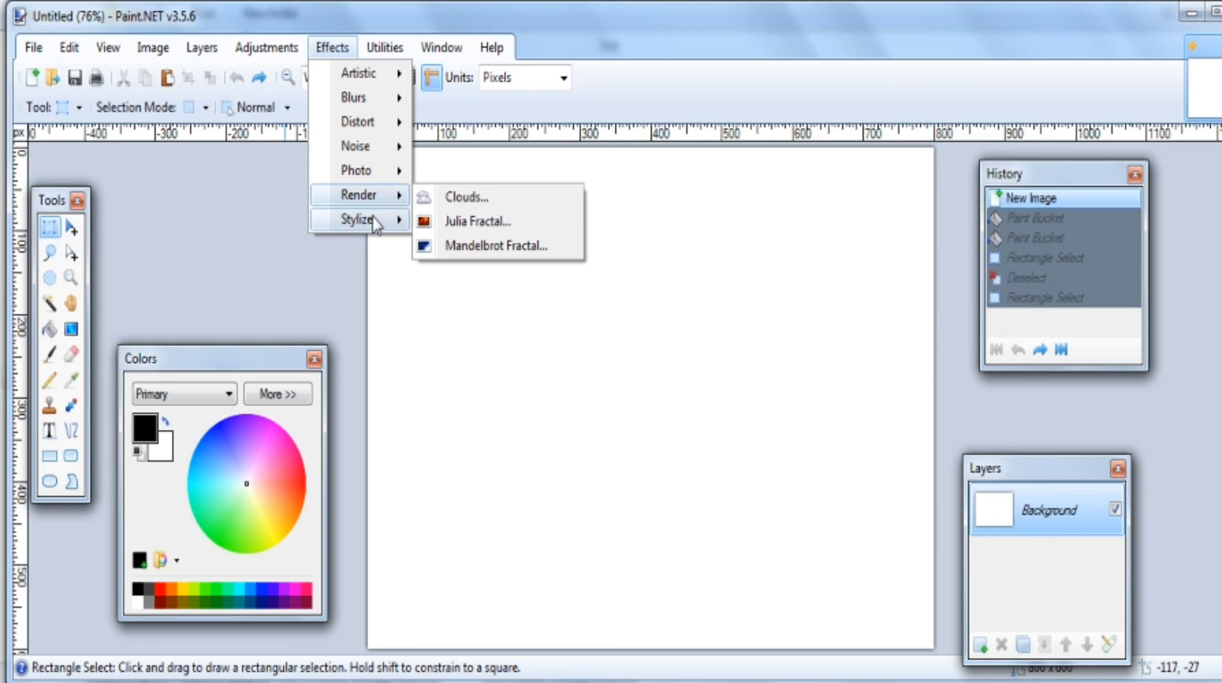
mouse_move(375, 223)
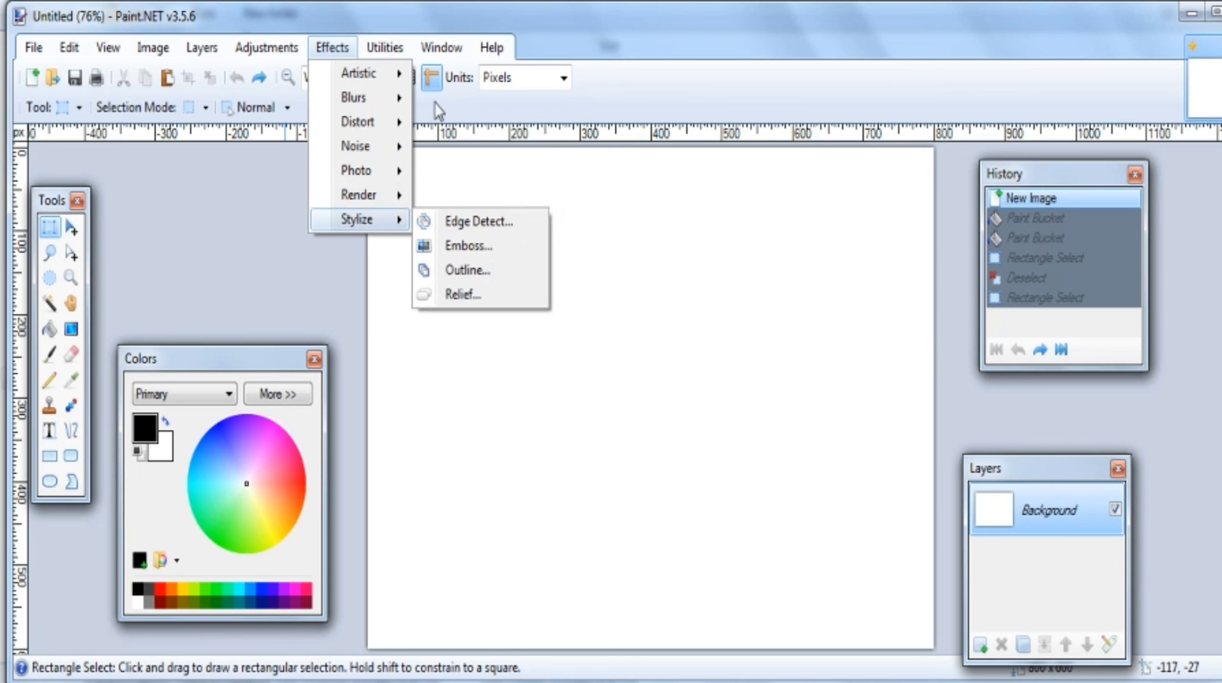
left_click(391, 57)
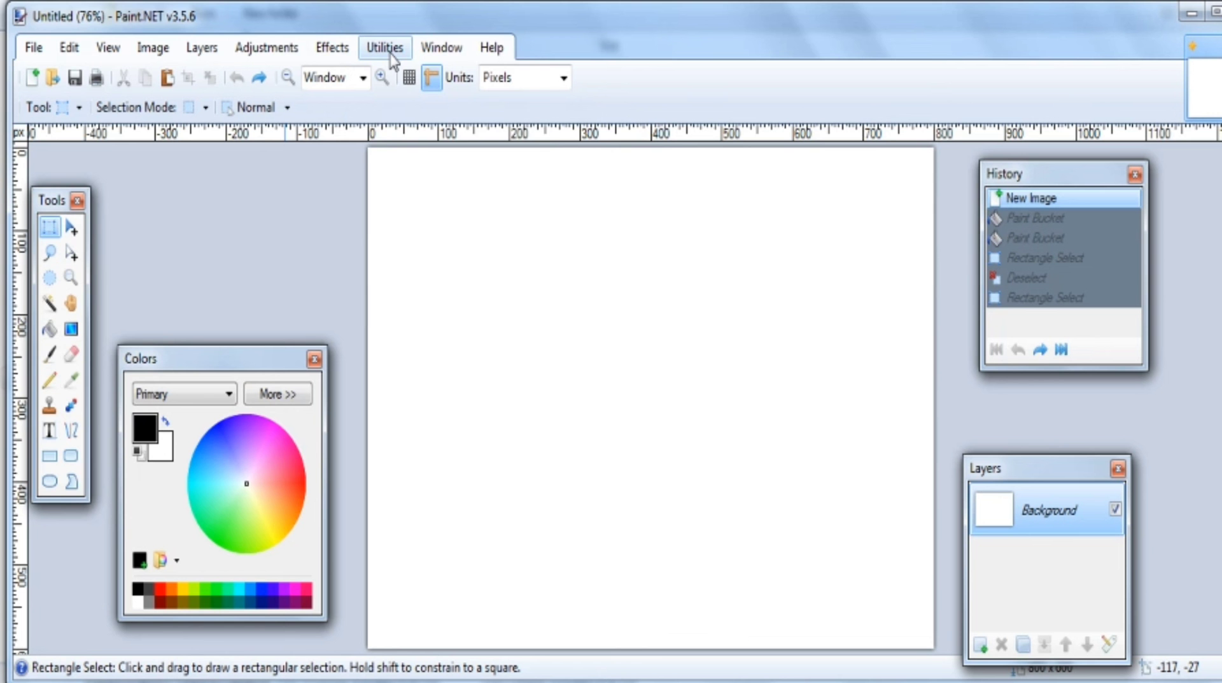
left_click(393, 60)
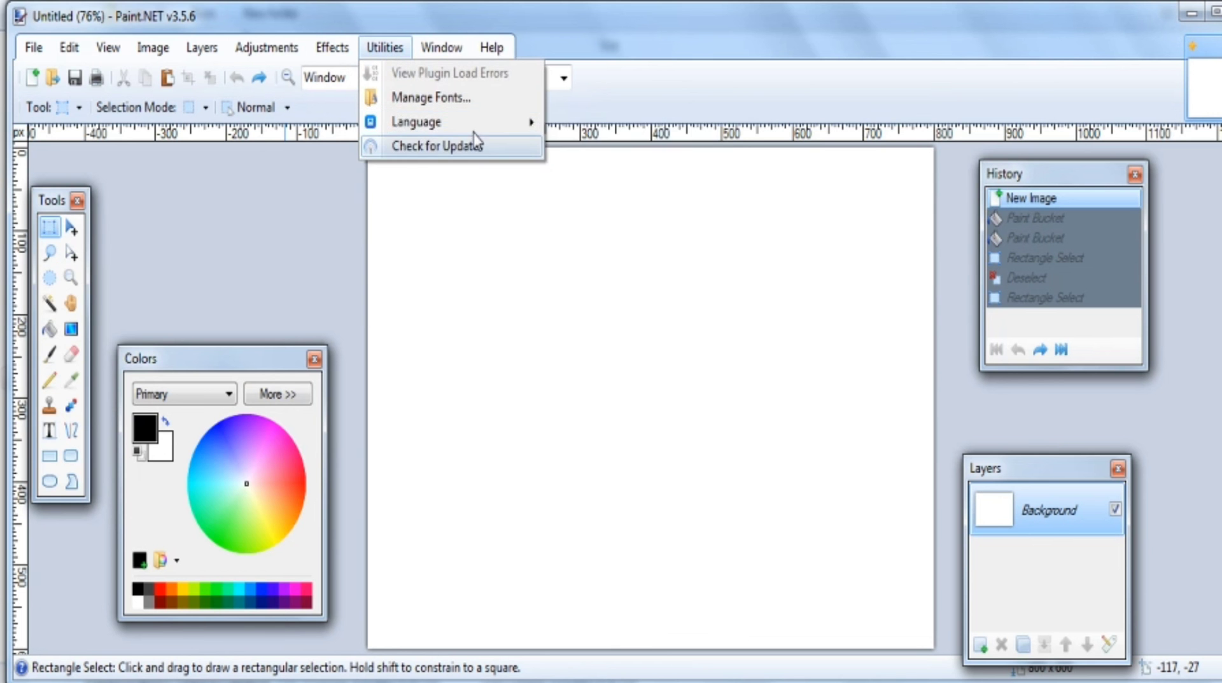
mouse_move(444, 58)
mouse_move(385, 51)
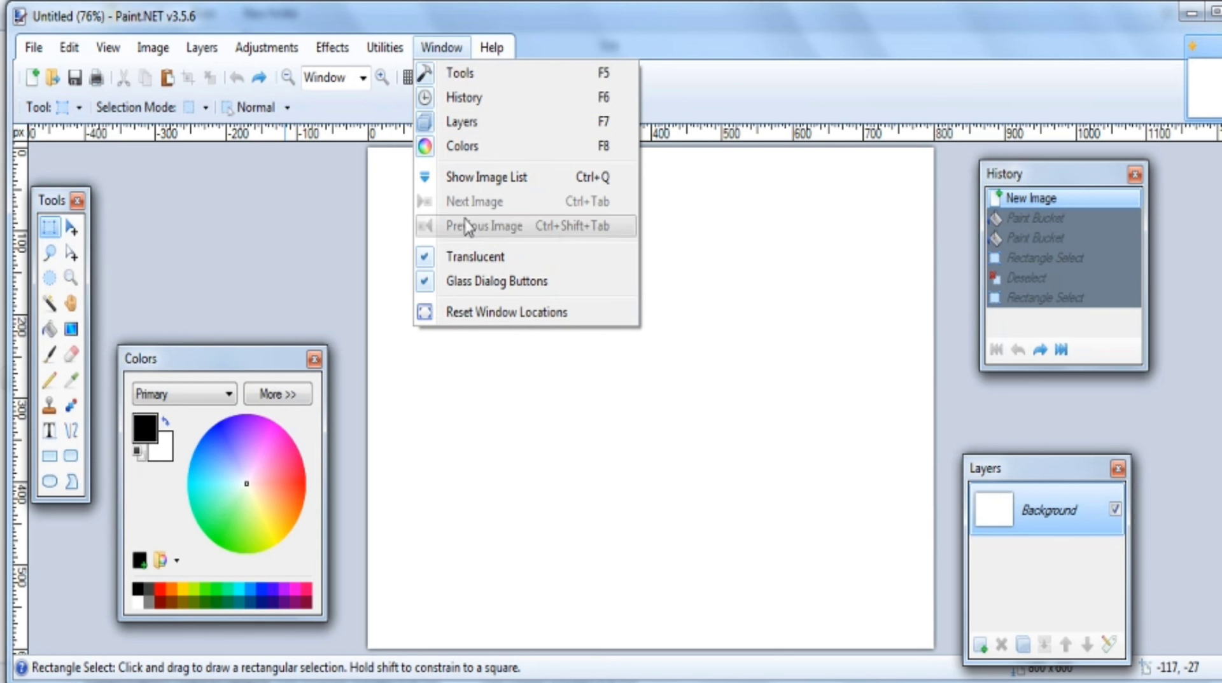
Step: Reposition the floating Tools and Colors windows slightly in the workspace beside the canvas
left_click_drag(56, 198, 77, 201)
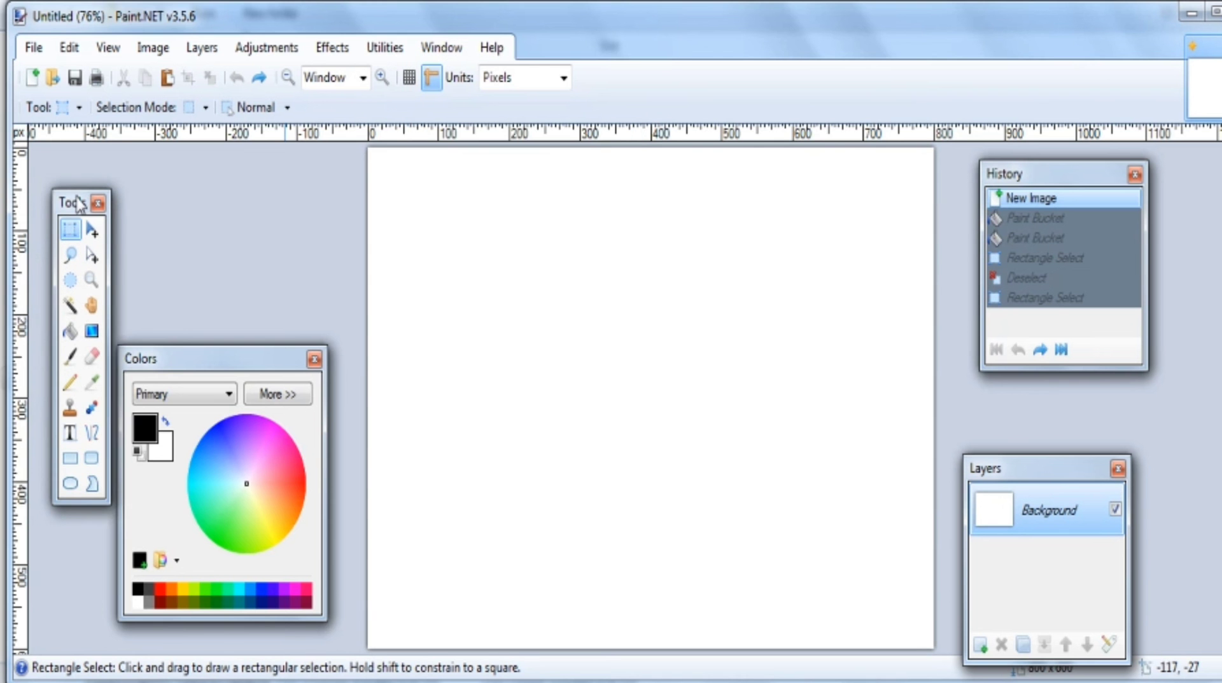
left_click_drag(179, 362, 194, 327)
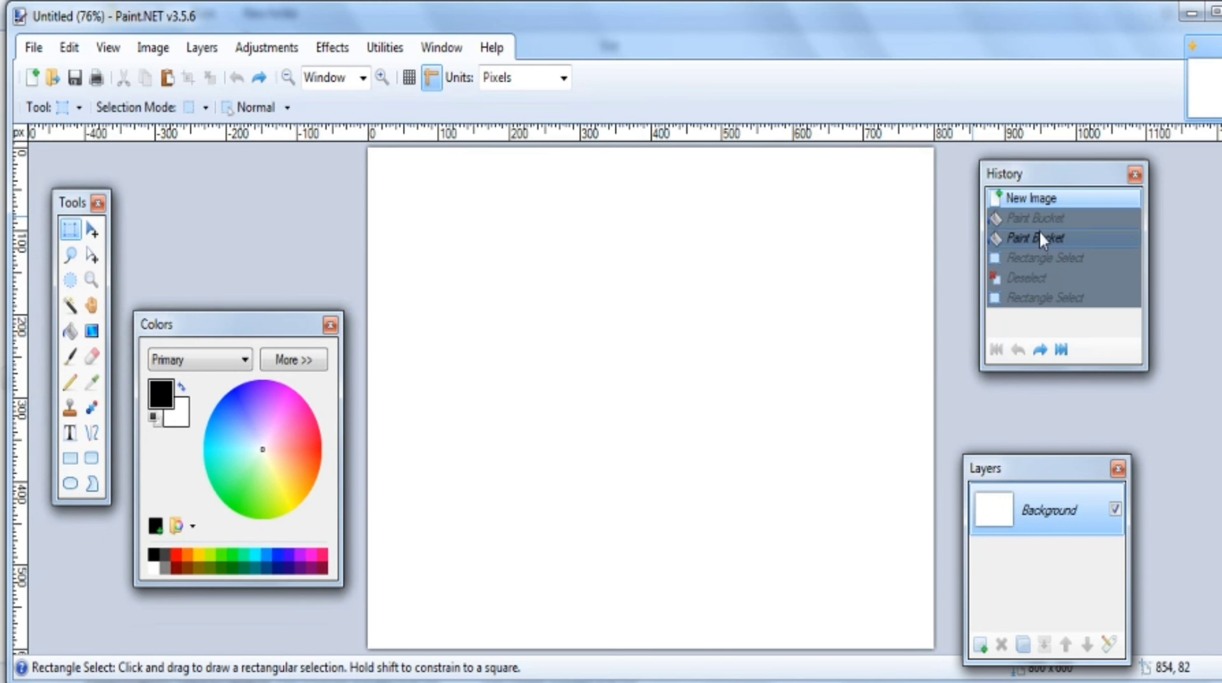
left_click(443, 49)
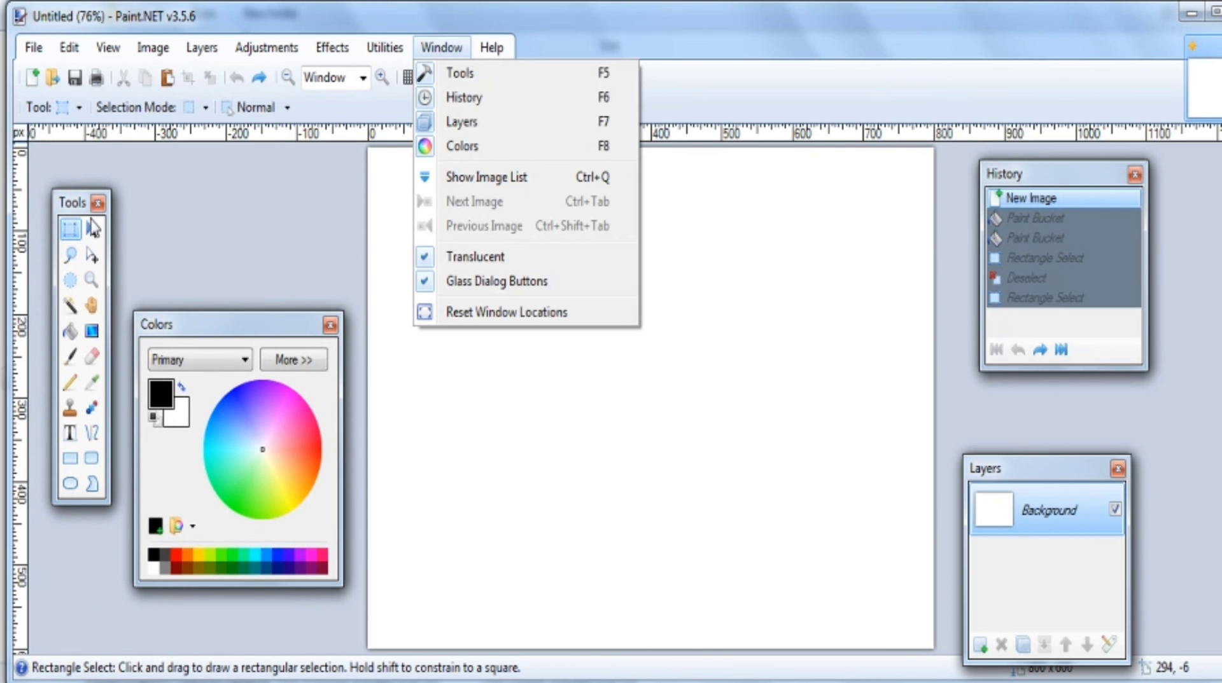
Step: Close the floating Tools and Colors windows and bring both back into the workspace
left_click(98, 204)
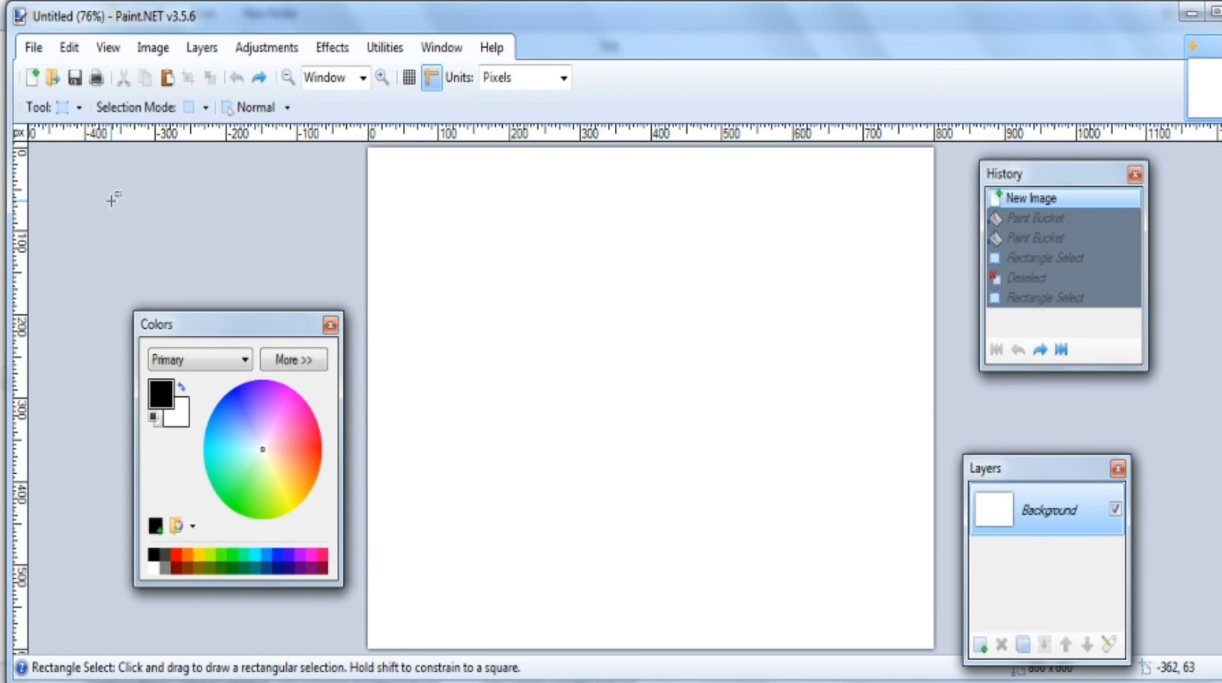
left_click(330, 325)
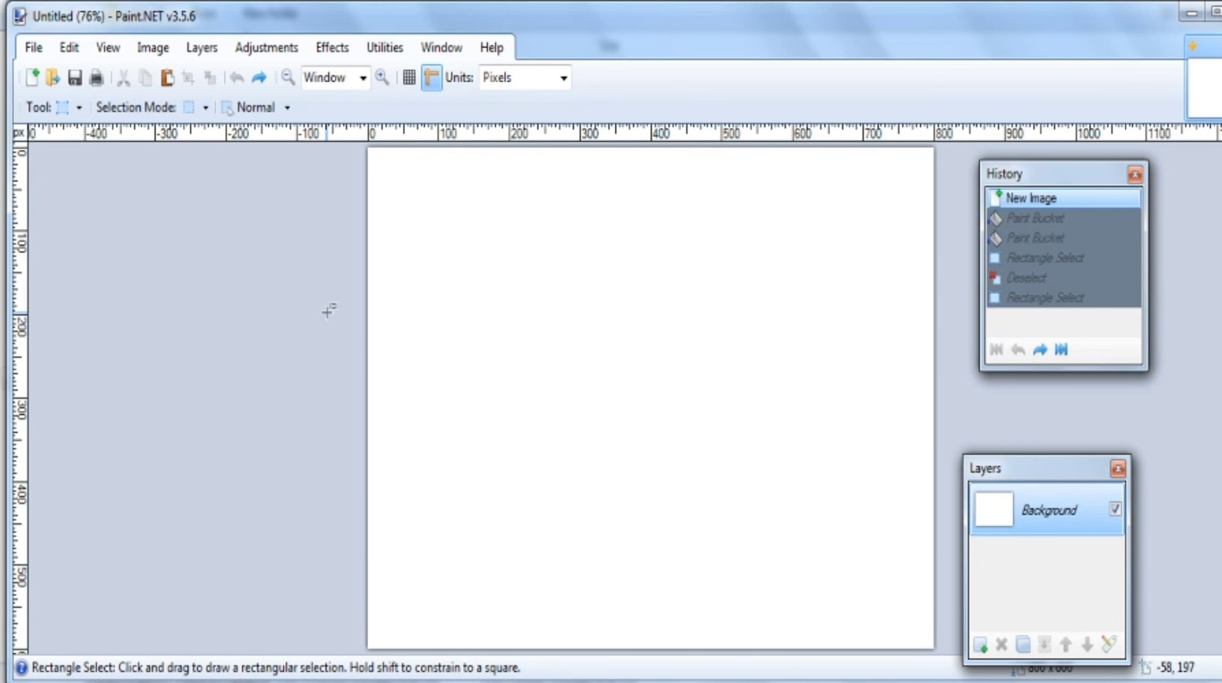
left_click(442, 51)
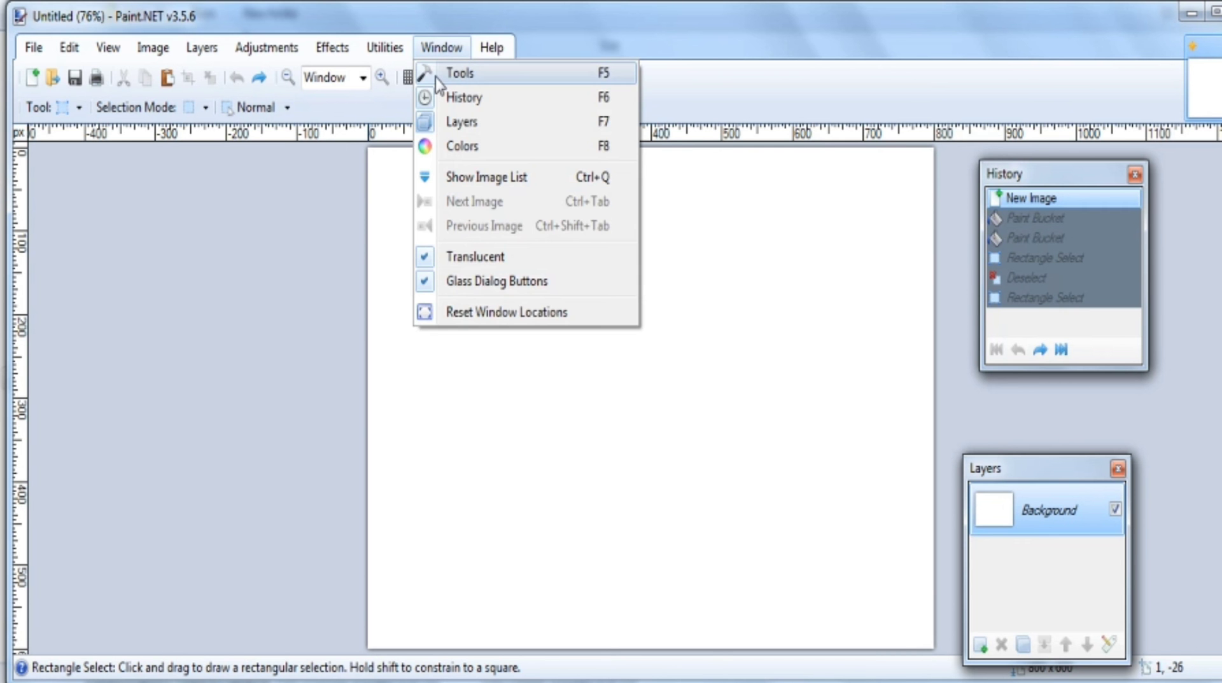
left_click(437, 81)
left_click(441, 47)
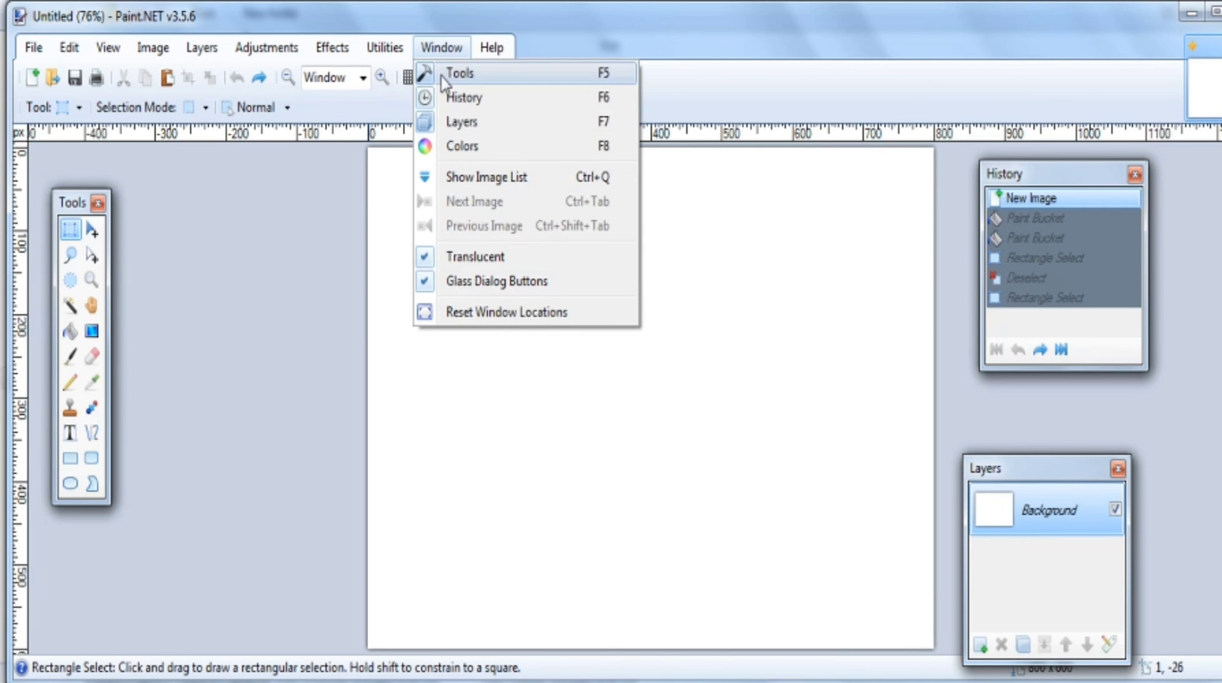
left_click(451, 146)
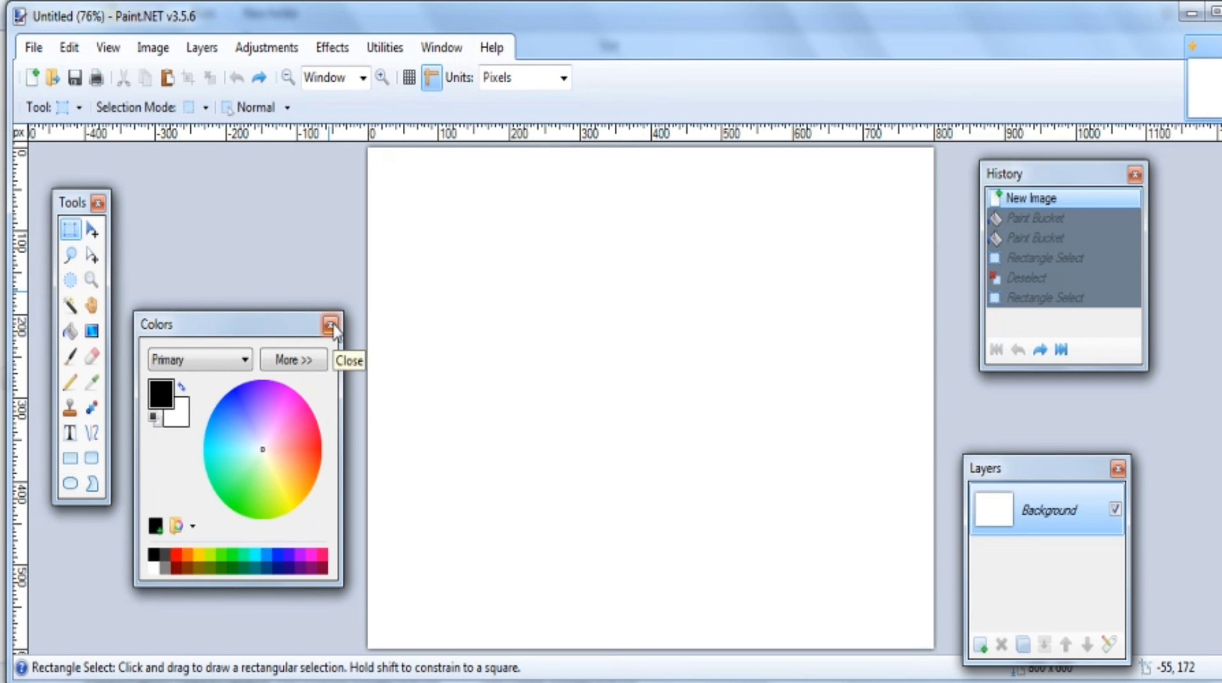
Step: Show the list of open images twice and examine the commands for the floating tool windows
left_click(430, 56)
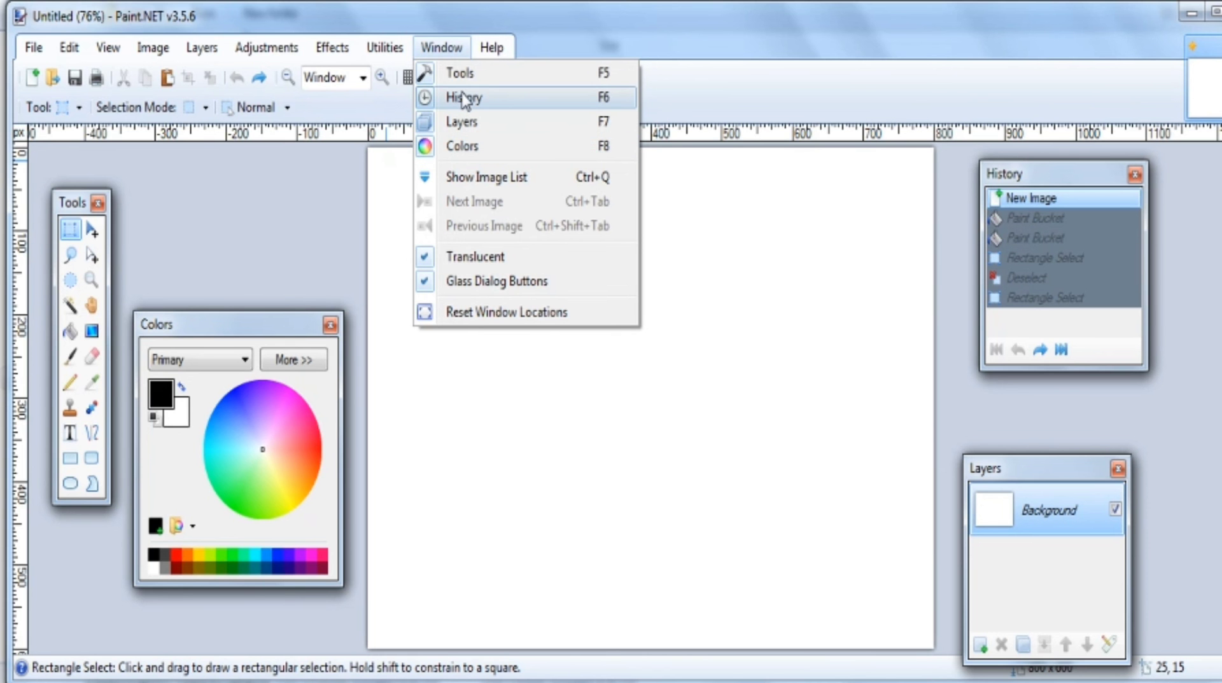
left_click(458, 180)
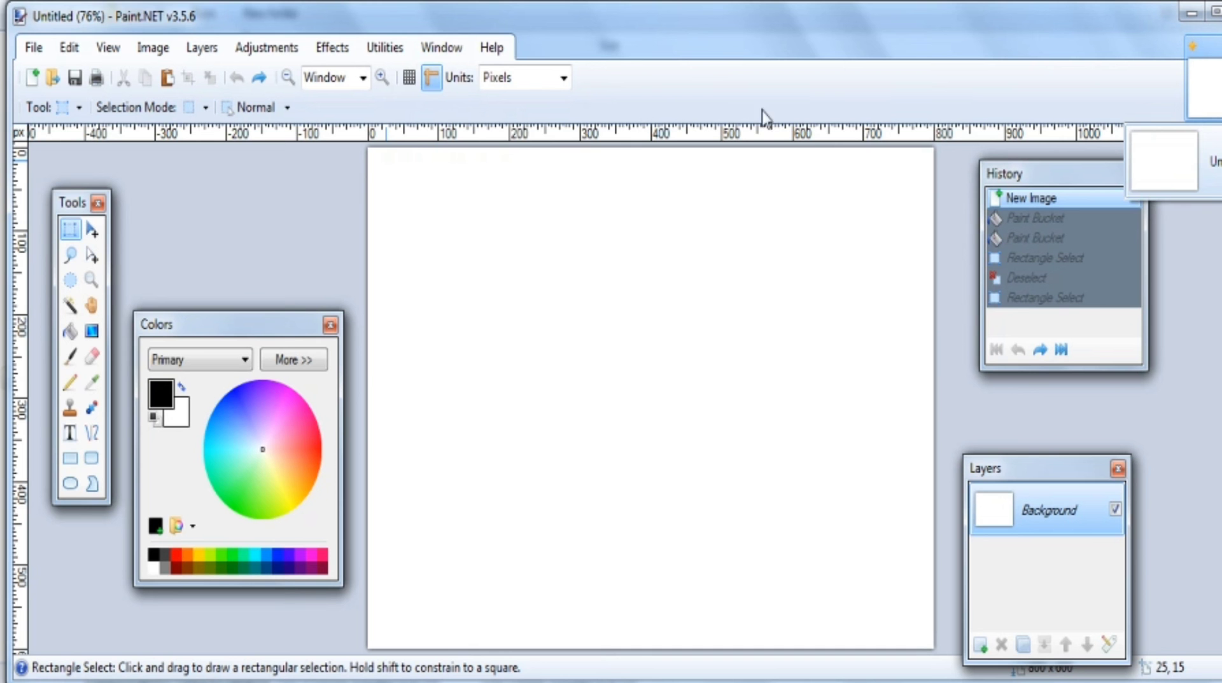
left_click(441, 50)
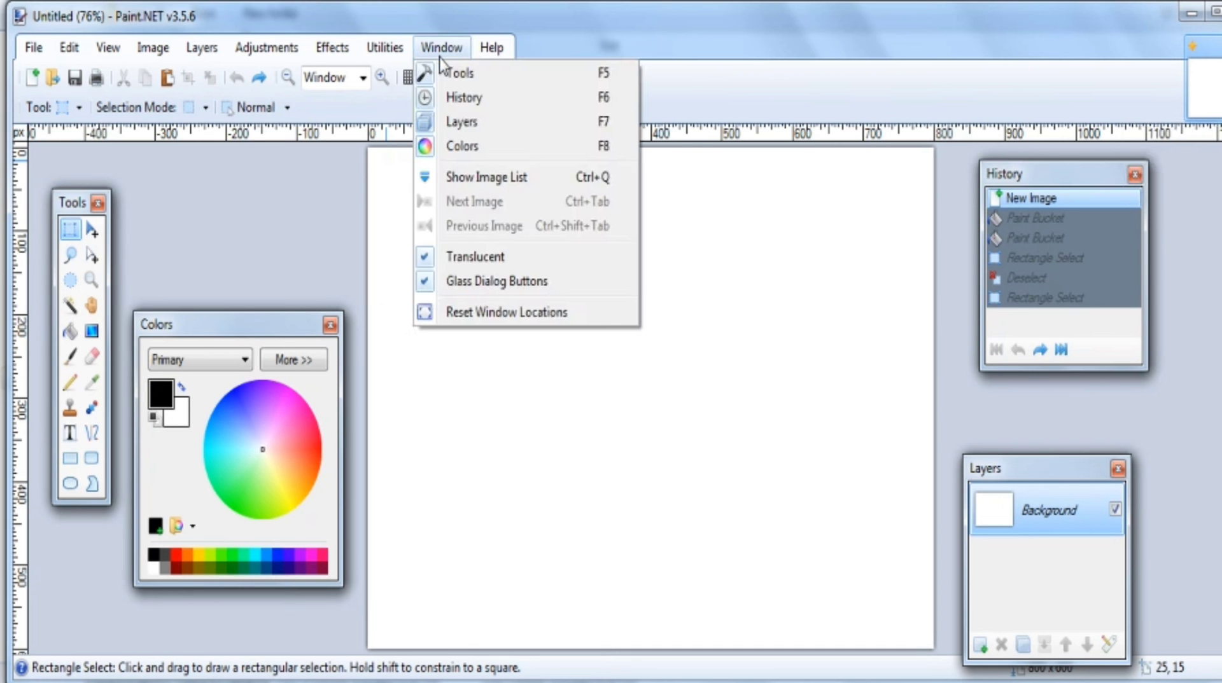
left_click(457, 179)
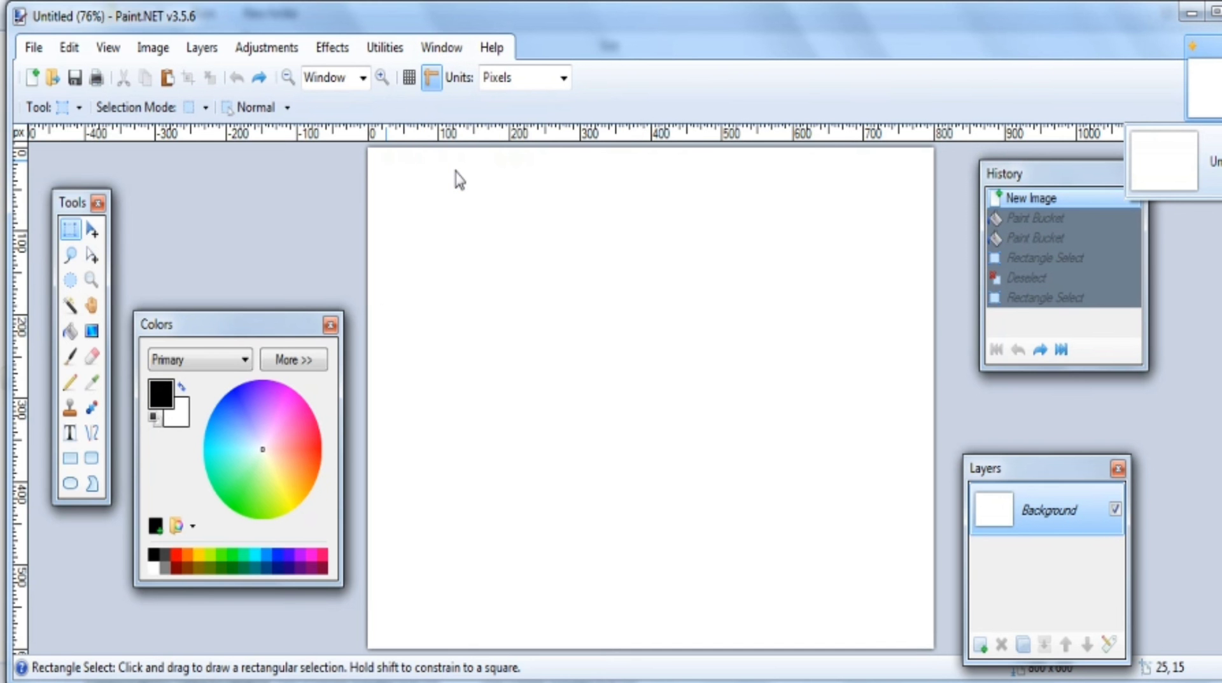
left_click(439, 51)
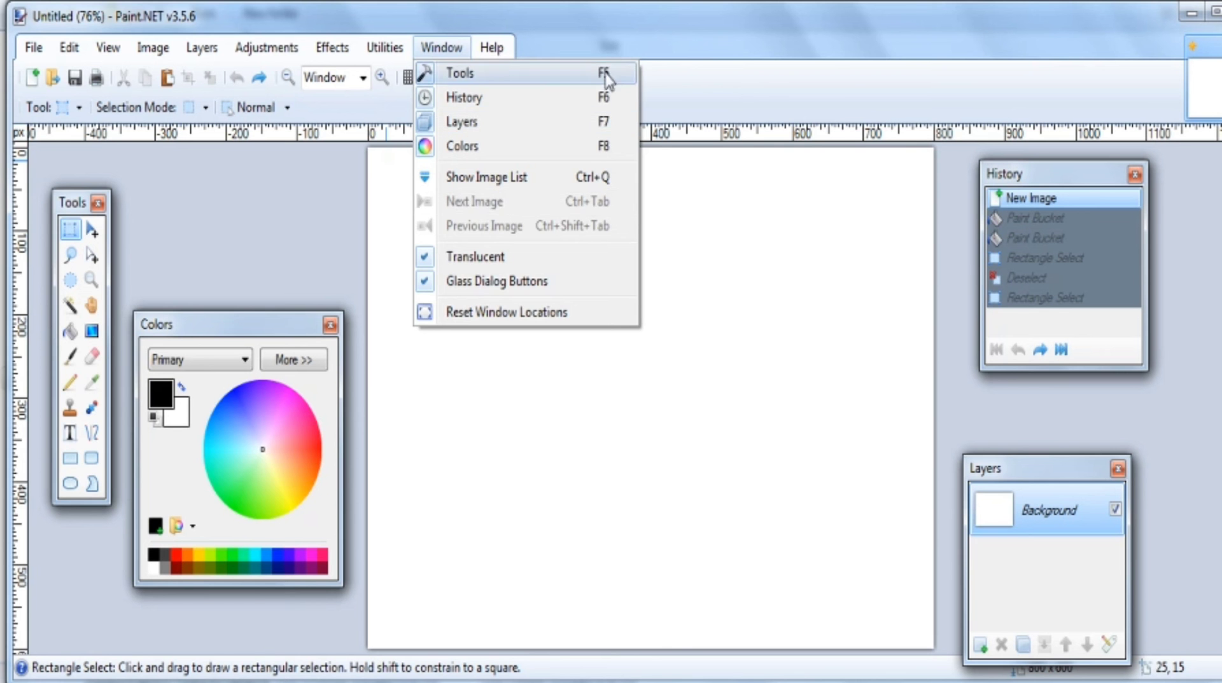
left_click(622, 40)
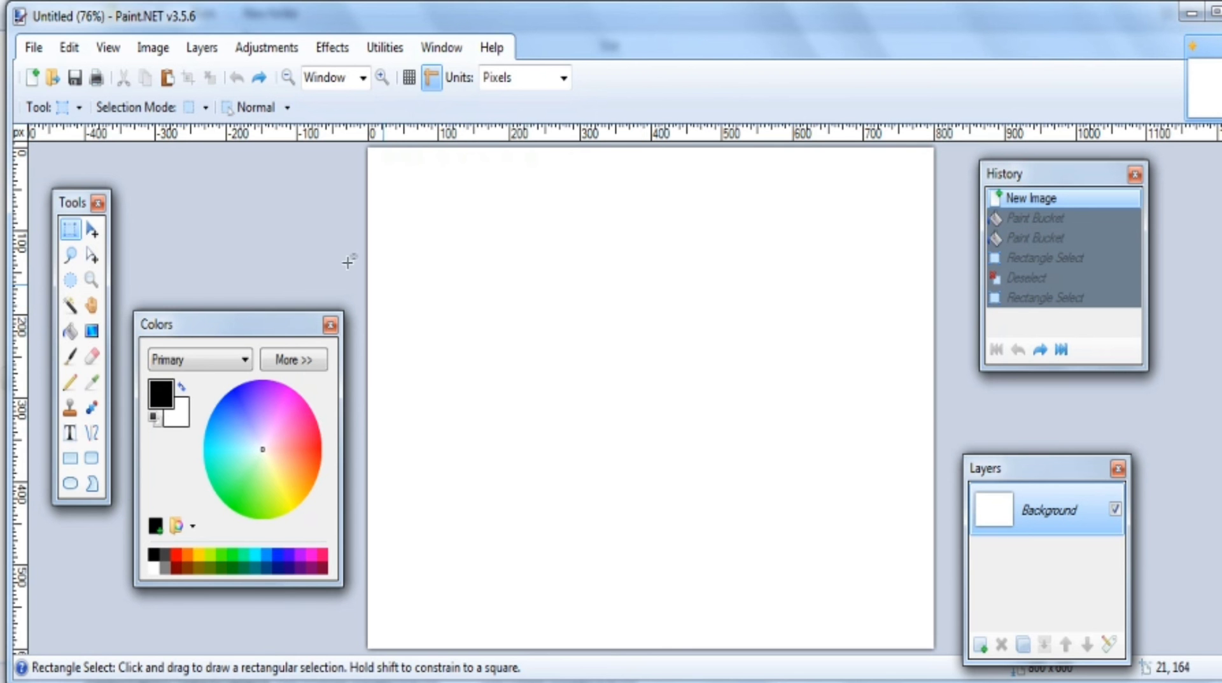
Step: Reposition the floating Colors and Tools windows, setting Colors against the canvas's left edge with Tools beside it, and glance at the layer commands
left_click_drag(293, 324, 287, 358)
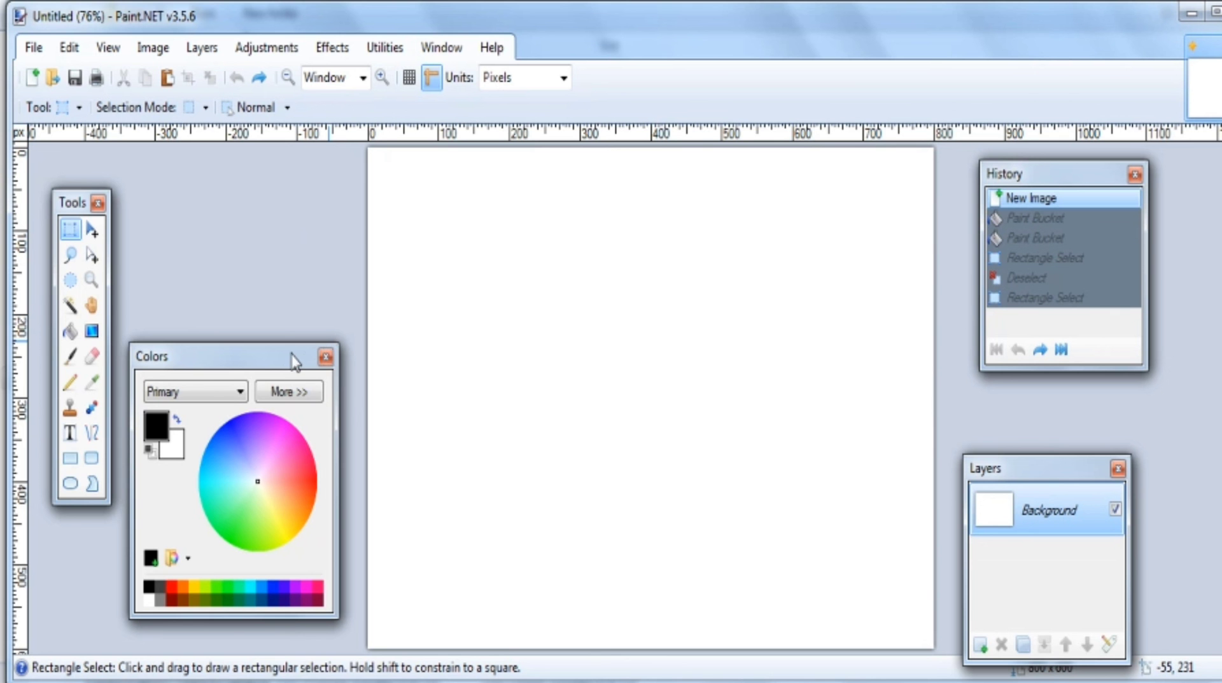
left_click_drag(286, 357, 285, 356)
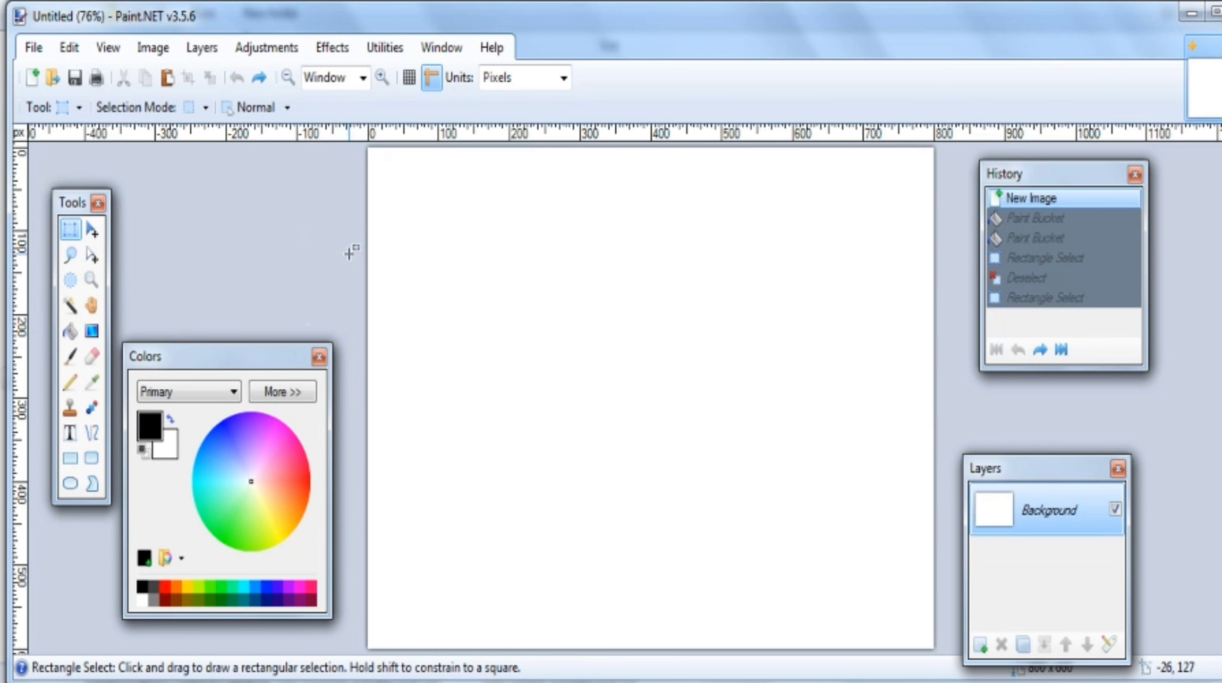
left_click_drag(68, 206, 70, 185)
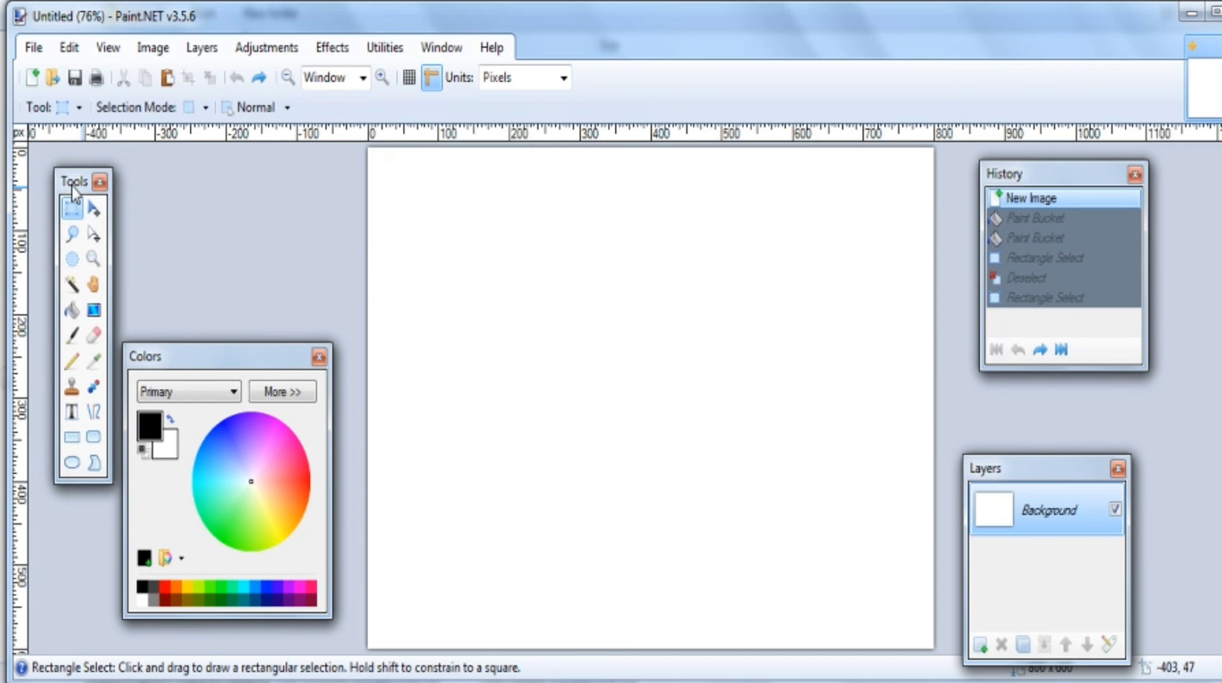
left_click(202, 51)
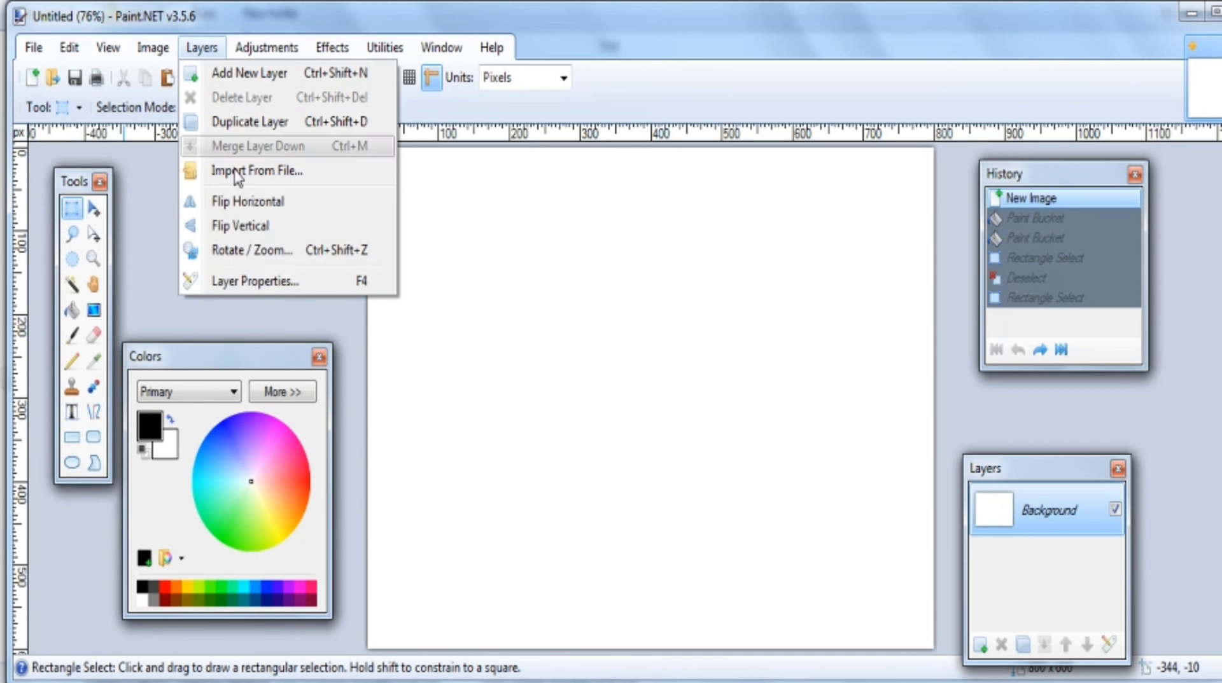
left_click(261, 323)
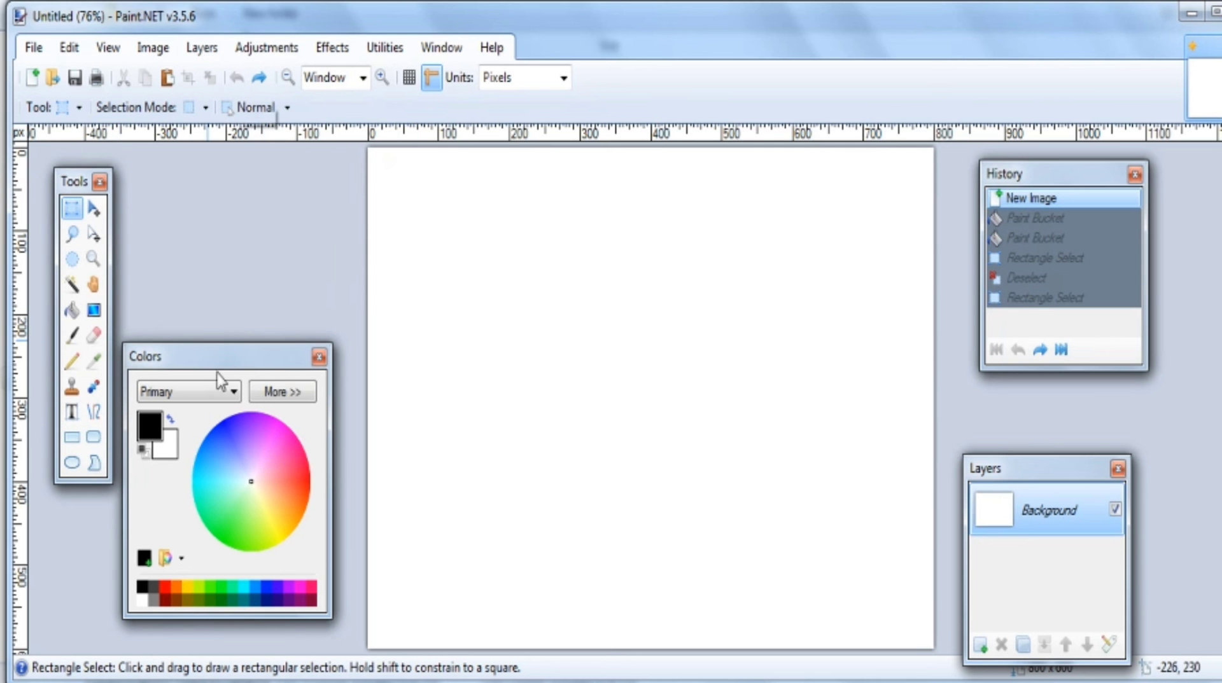
left_click_drag(246, 356, 282, 285)
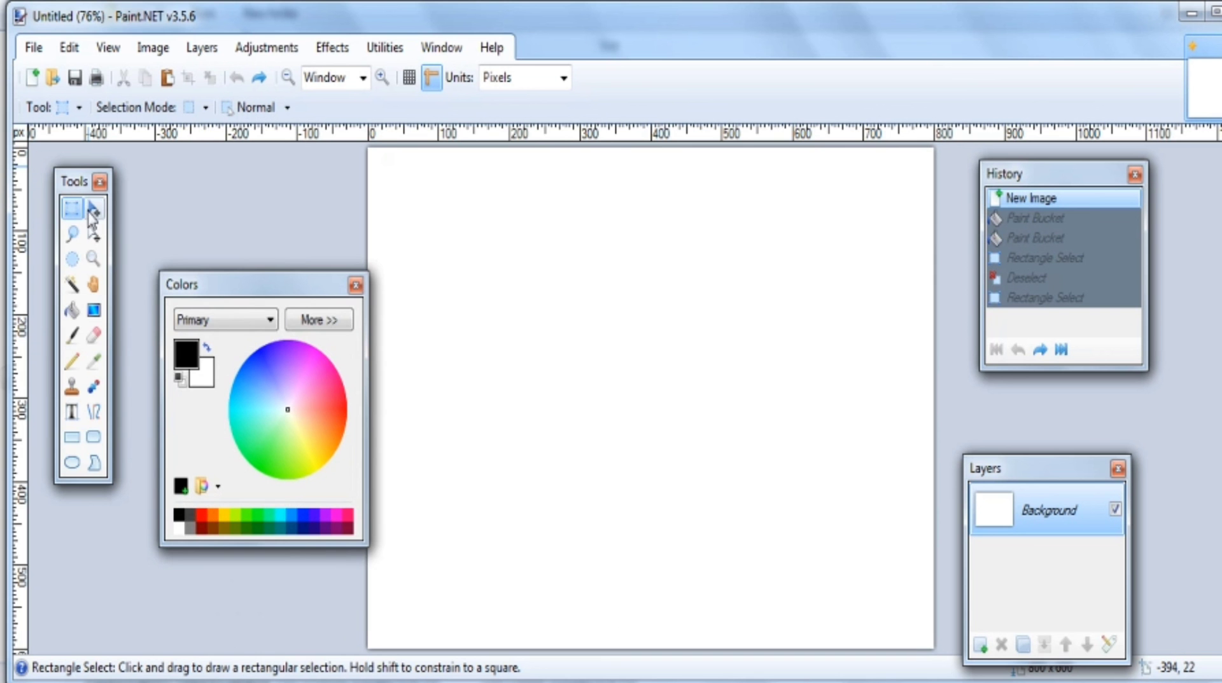
left_click_drag(84, 185, 83, 199)
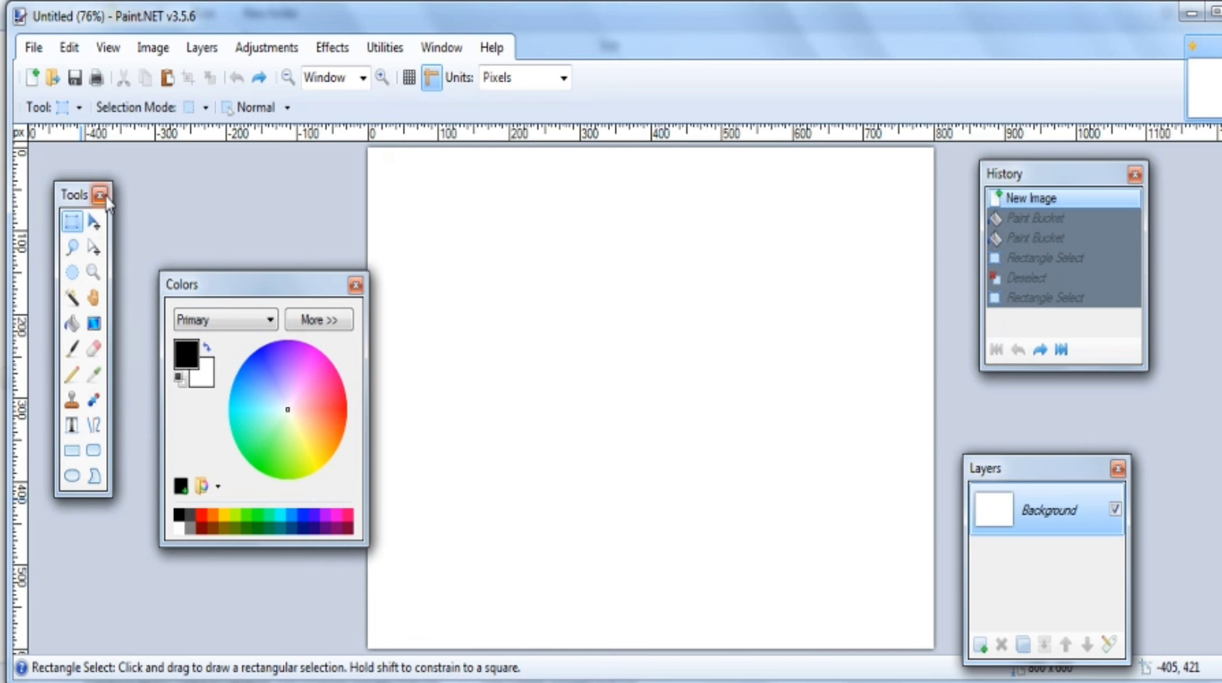
left_click_drag(79, 196, 102, 204)
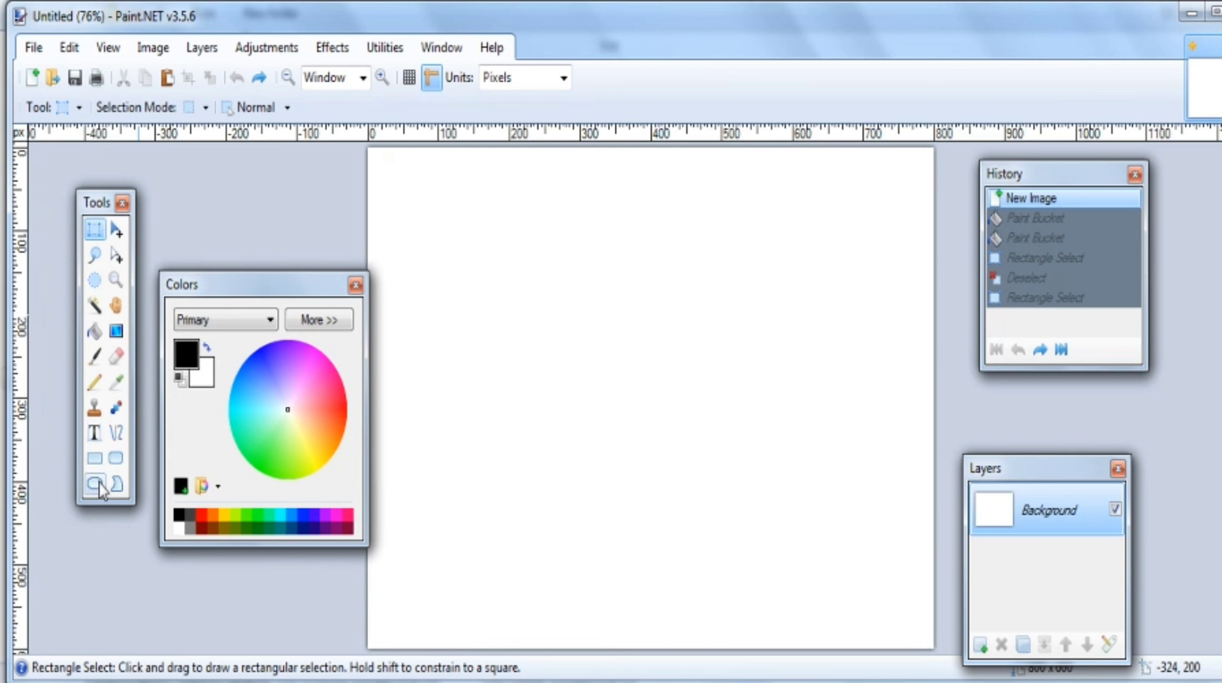
left_click_drag(105, 206, 93, 213)
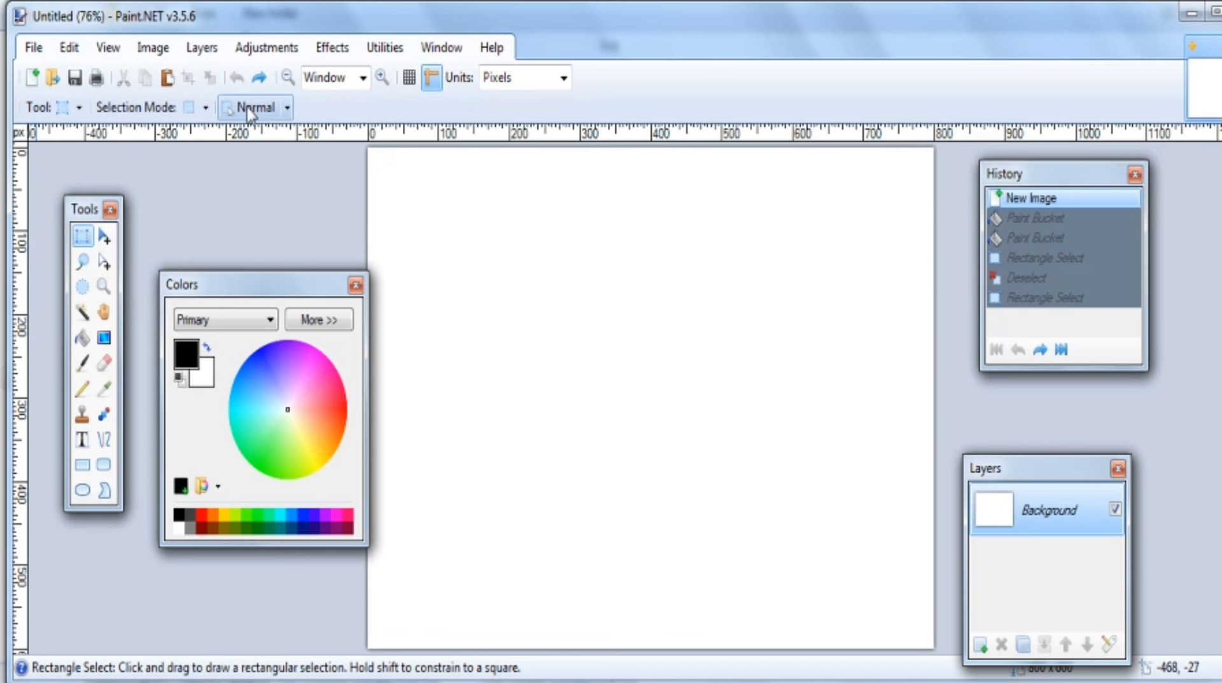
Step: Examine the list of tools and the options of Rectangle Select, keeping the Replace selection mode and the Normal setting
left_click(80, 107)
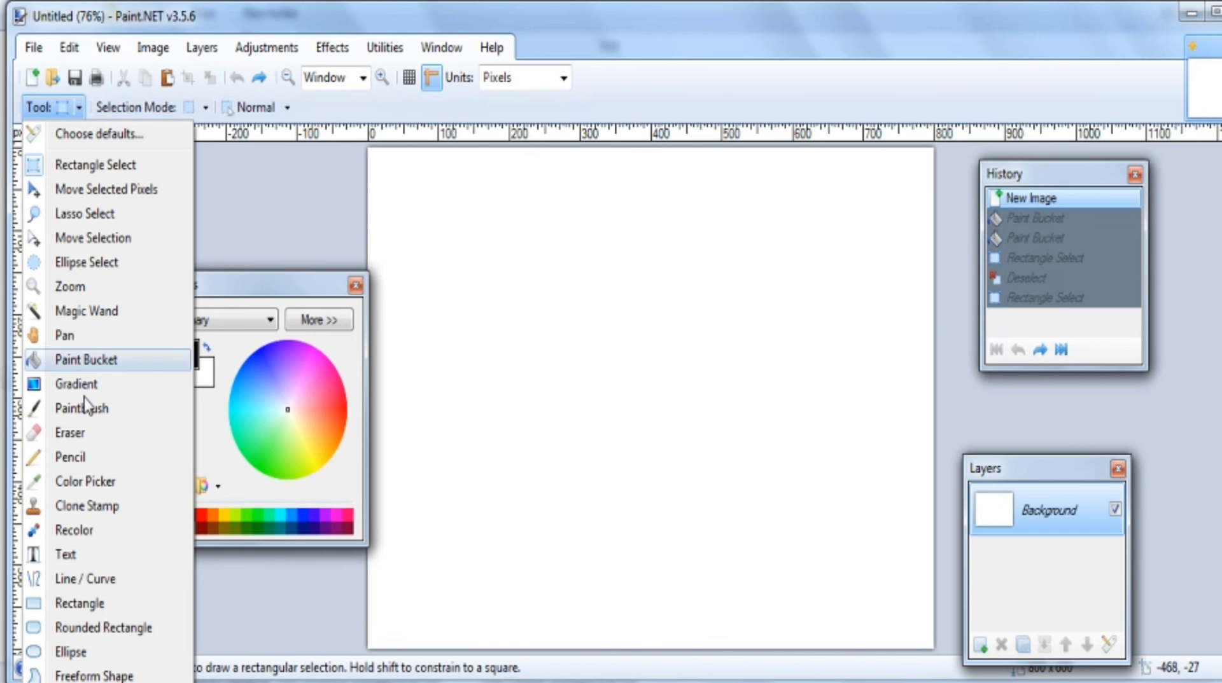
left_click(203, 108)
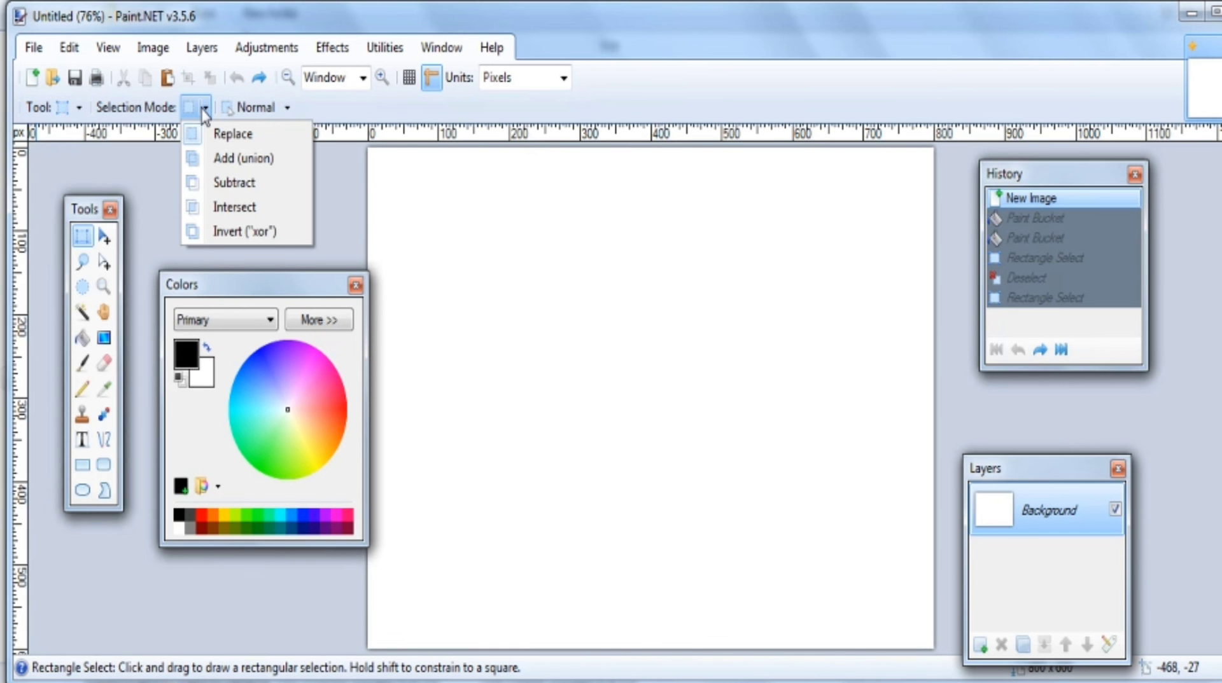
left_click(205, 109)
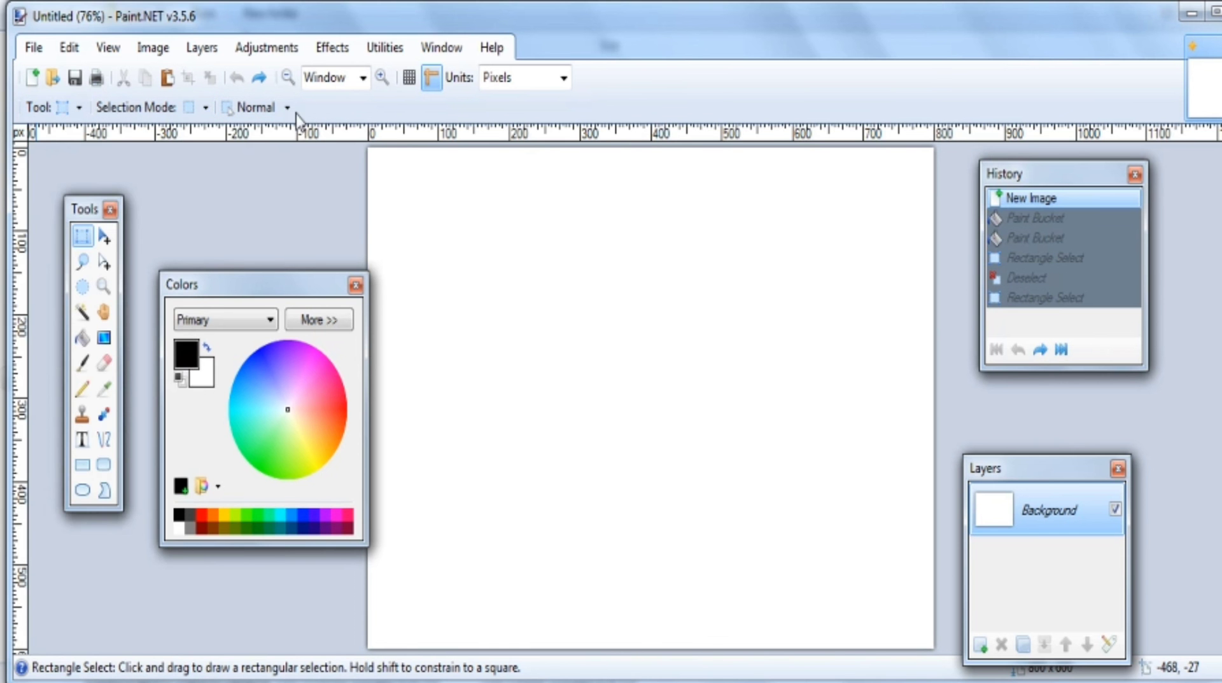
left_click(288, 108)
left_click(270, 134)
left_click(204, 110)
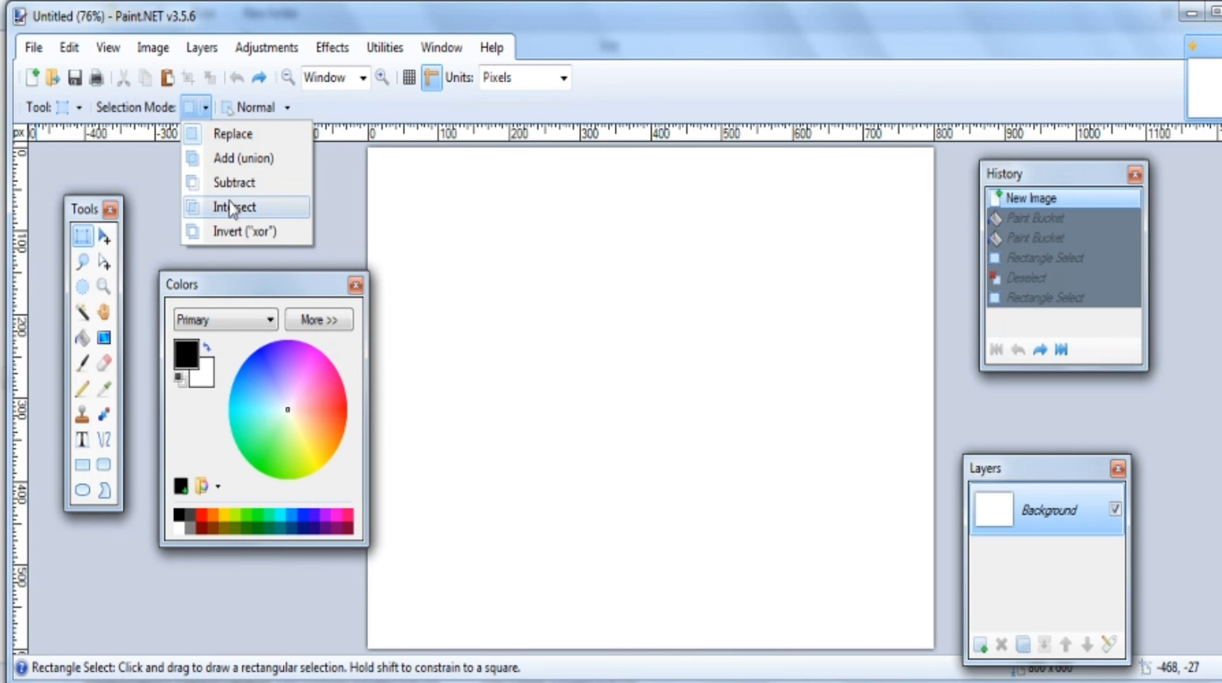
left_click(231, 135)
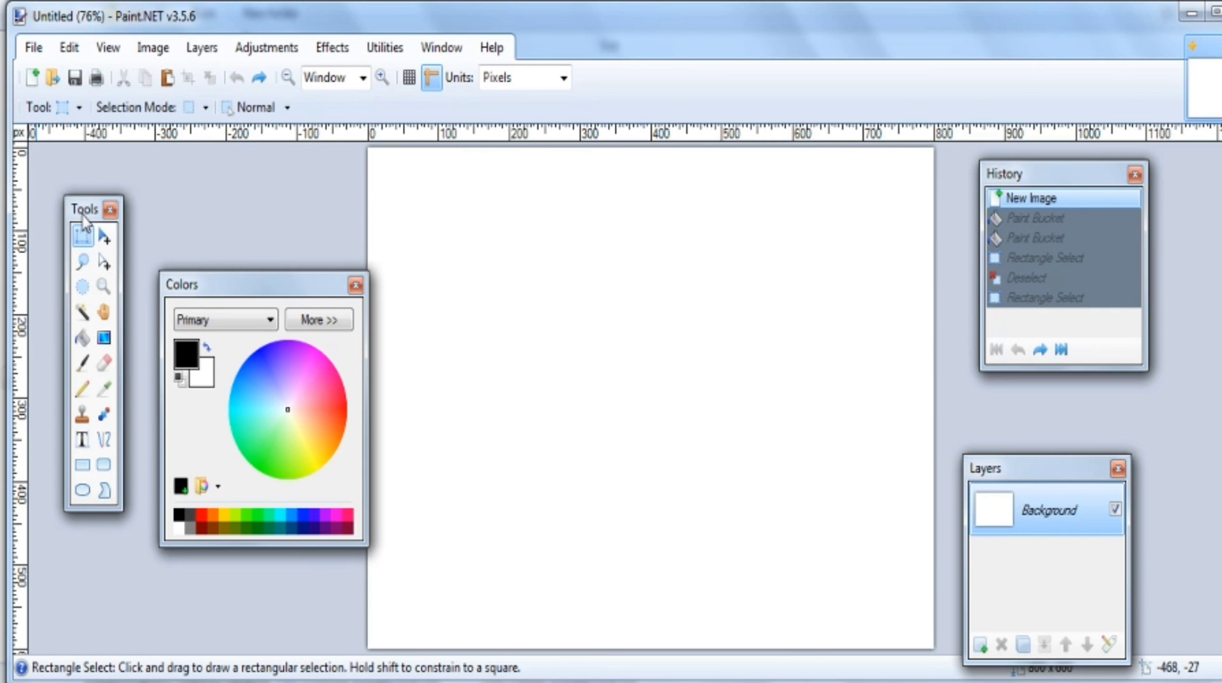
Step: Draw a rectangular selection across the middle of the canvas and clear it
left_click_drag(412, 217, 704, 456)
left_click(614, 516)
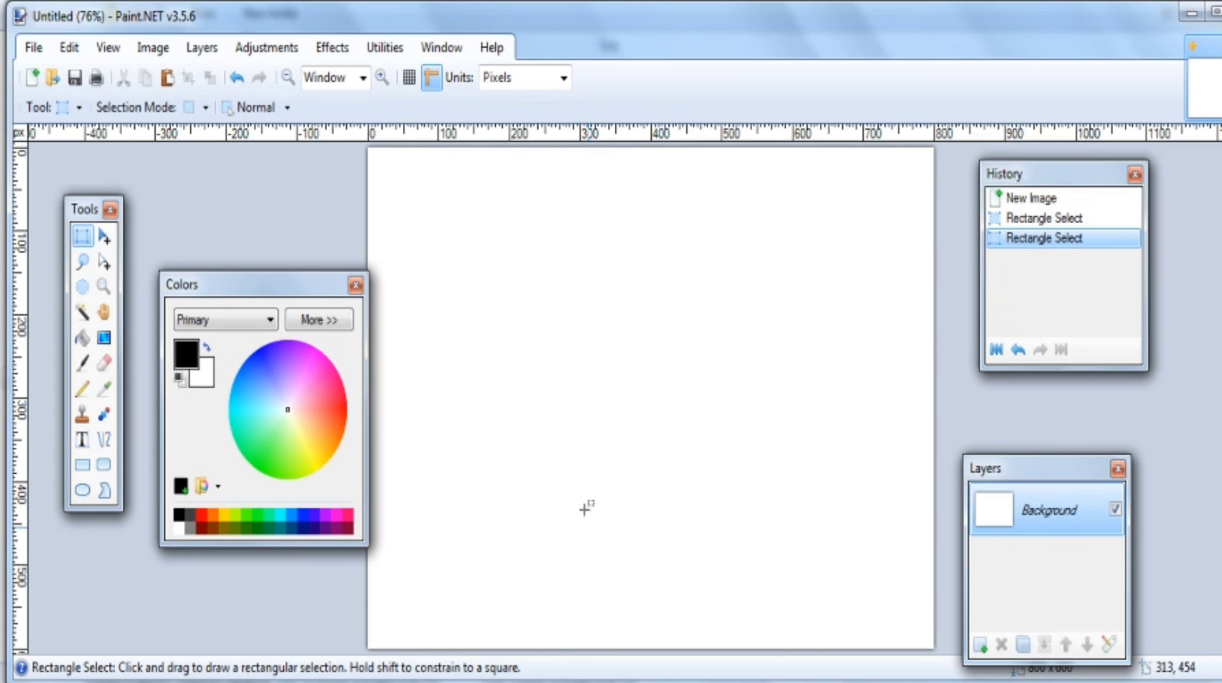
Step: Select the whole image, try shifting its pixels with Move Selected Pixels, and undo both moves
left_click(104, 238)
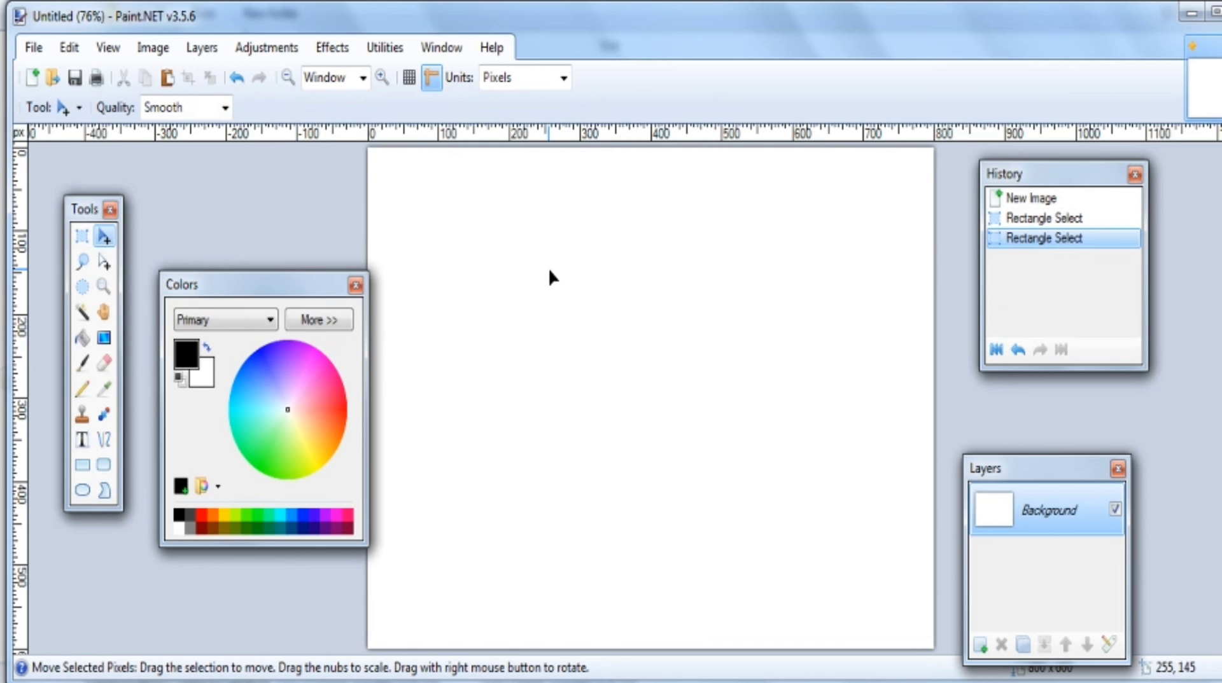
key("ctrl+a")
left_click_drag(545, 273, 644, 284)
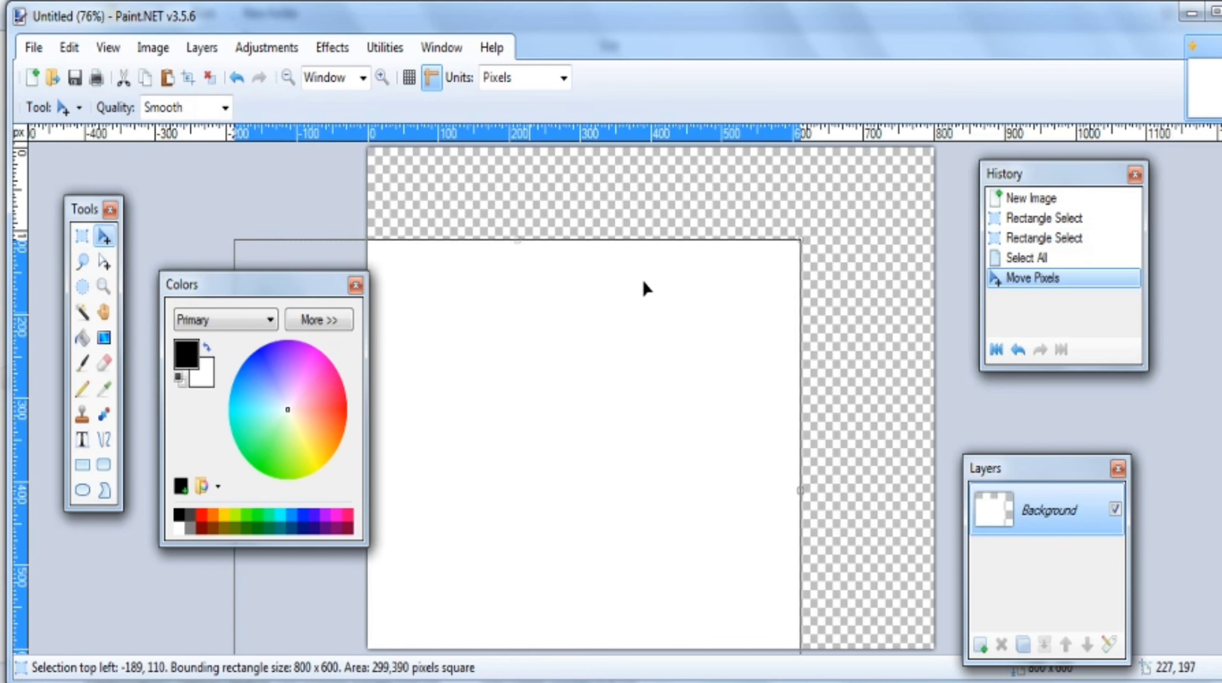
left_click_drag(541, 352, 643, 330)
key("ctrl+z")
key("ctrl+z")
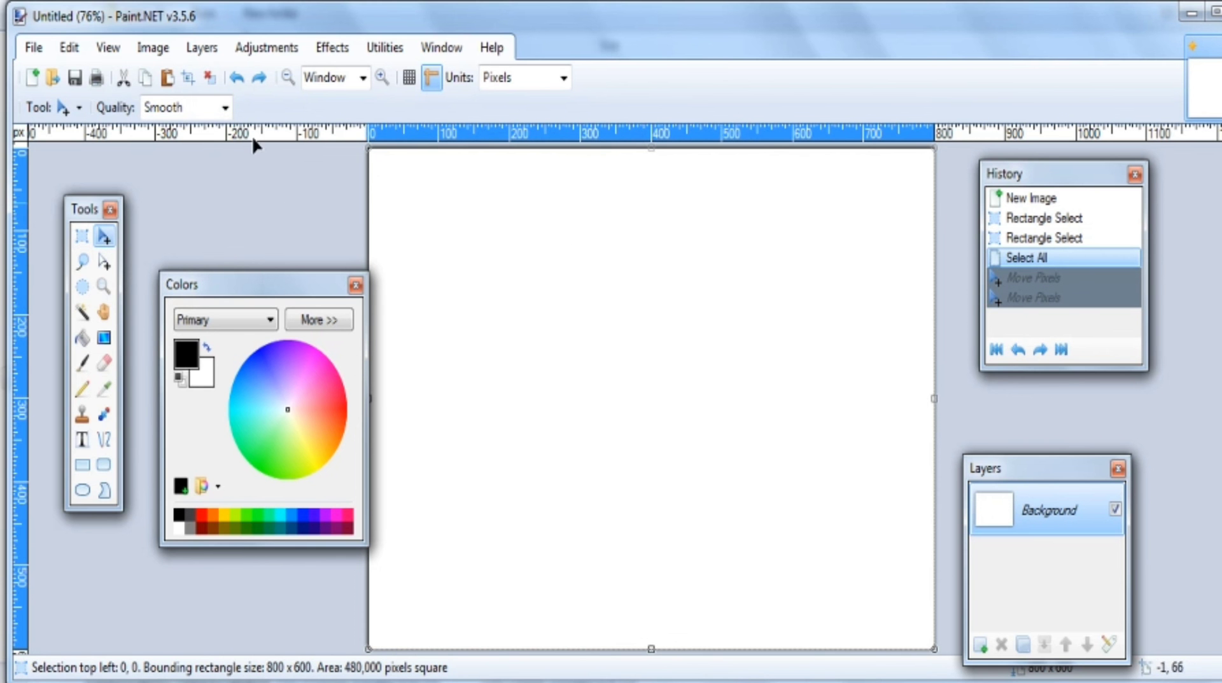
Step: Examine the editing commands such as undo, redo, cut, copy, fill and deselect
left_click(71, 53)
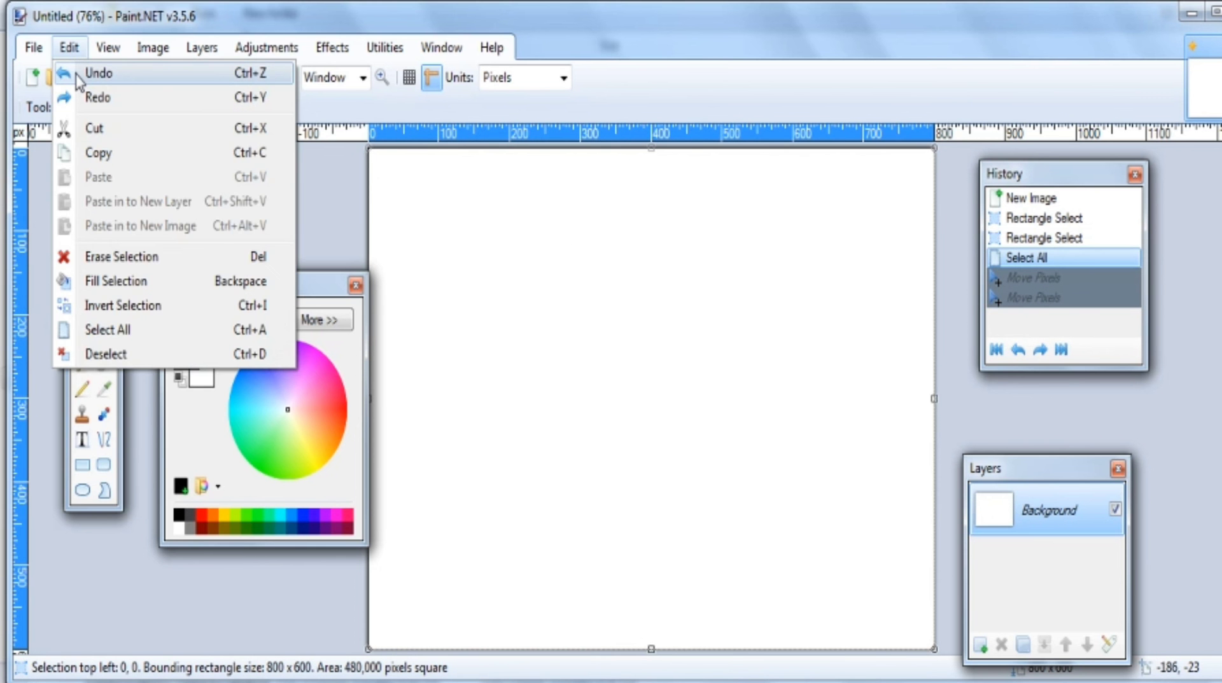
left_click(455, 280)
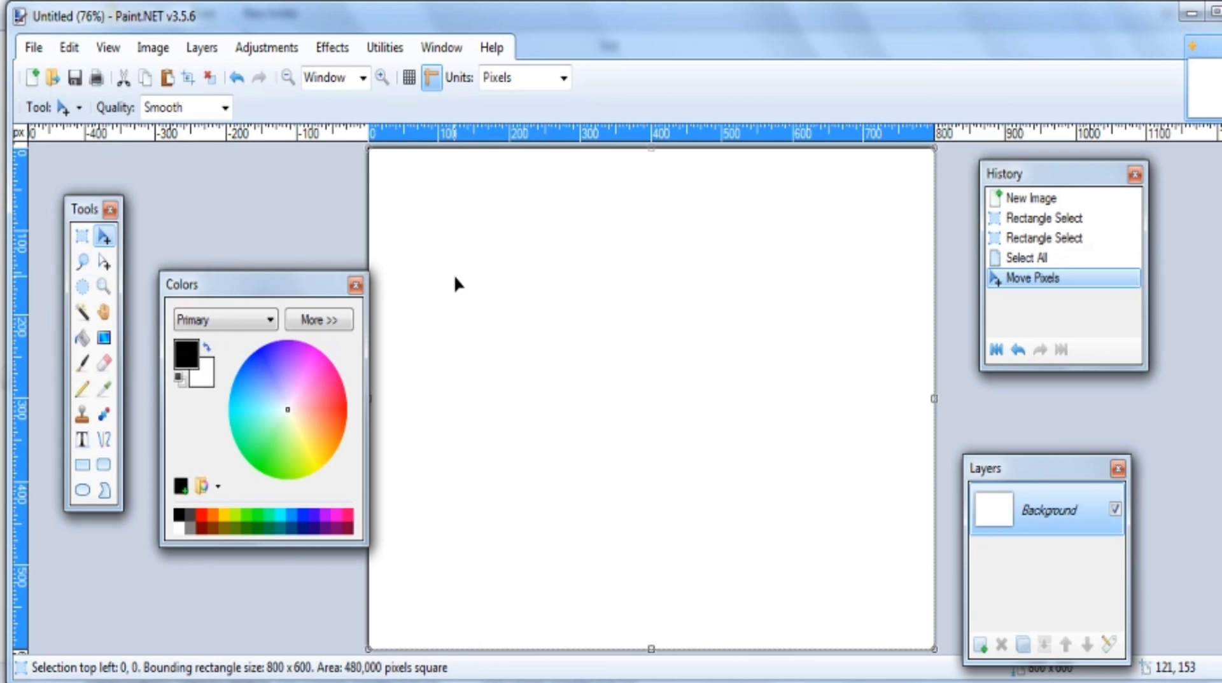
left_click(71, 52)
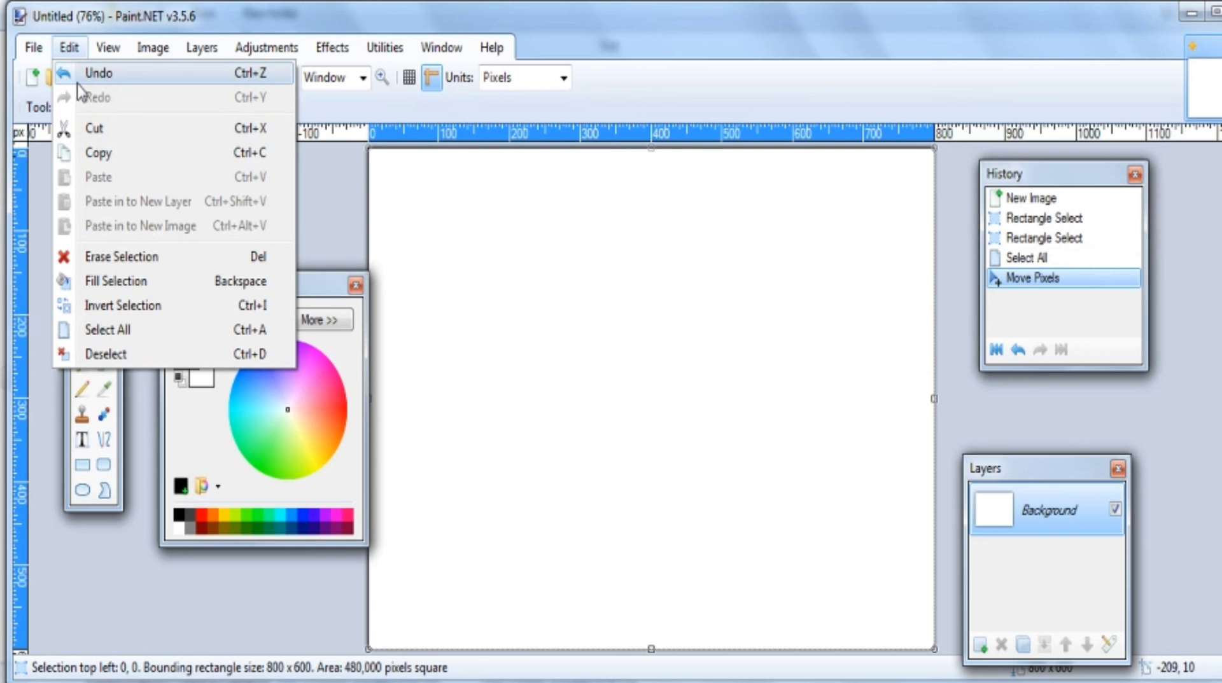
left_click(486, 194)
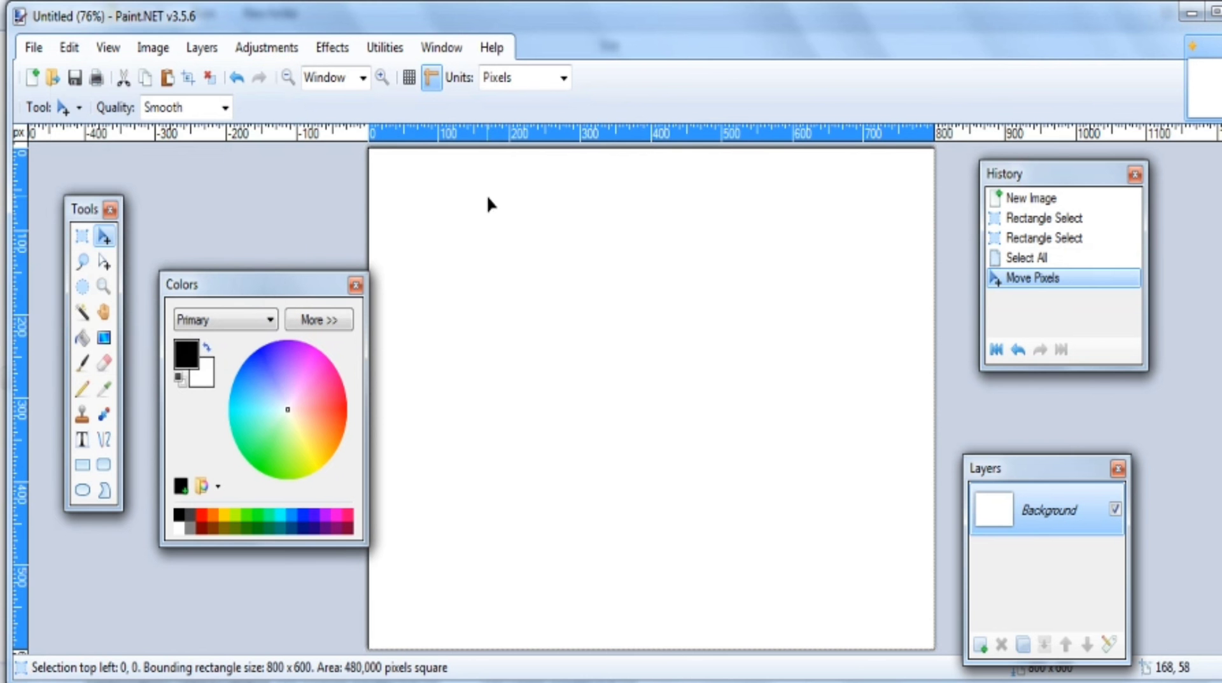
left_click(487, 194)
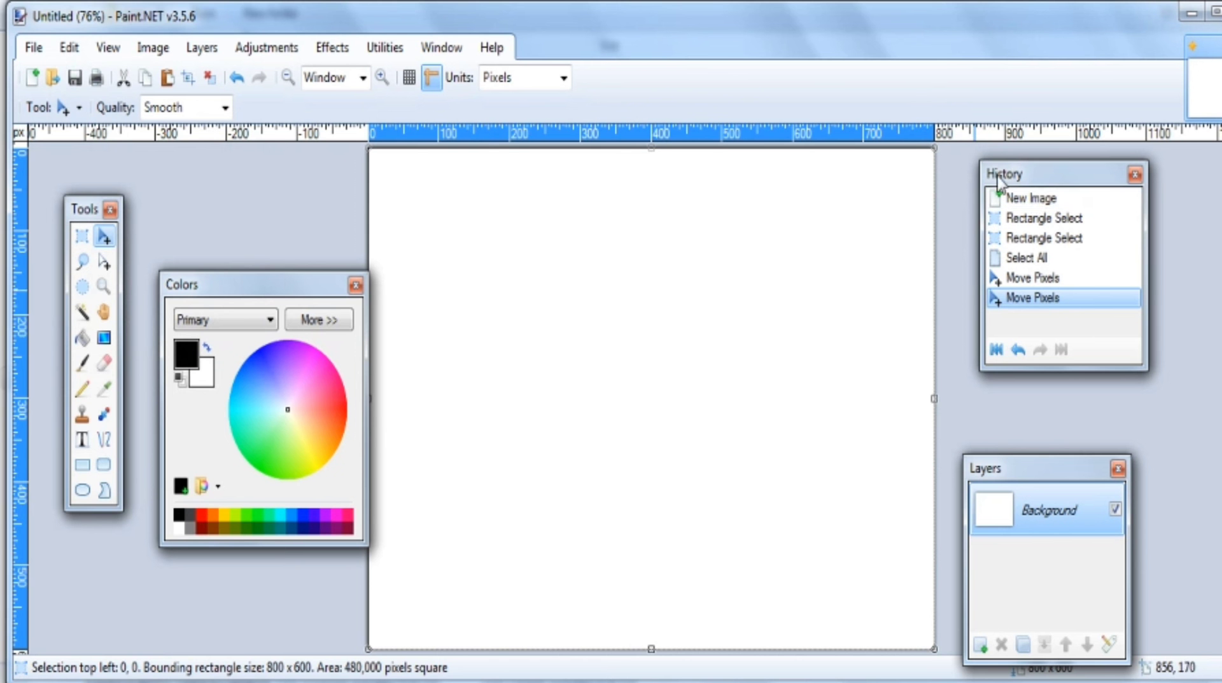
Step: Reposition the floating History window slightly closer to the canvas
left_click_drag(1003, 174, 978, 160)
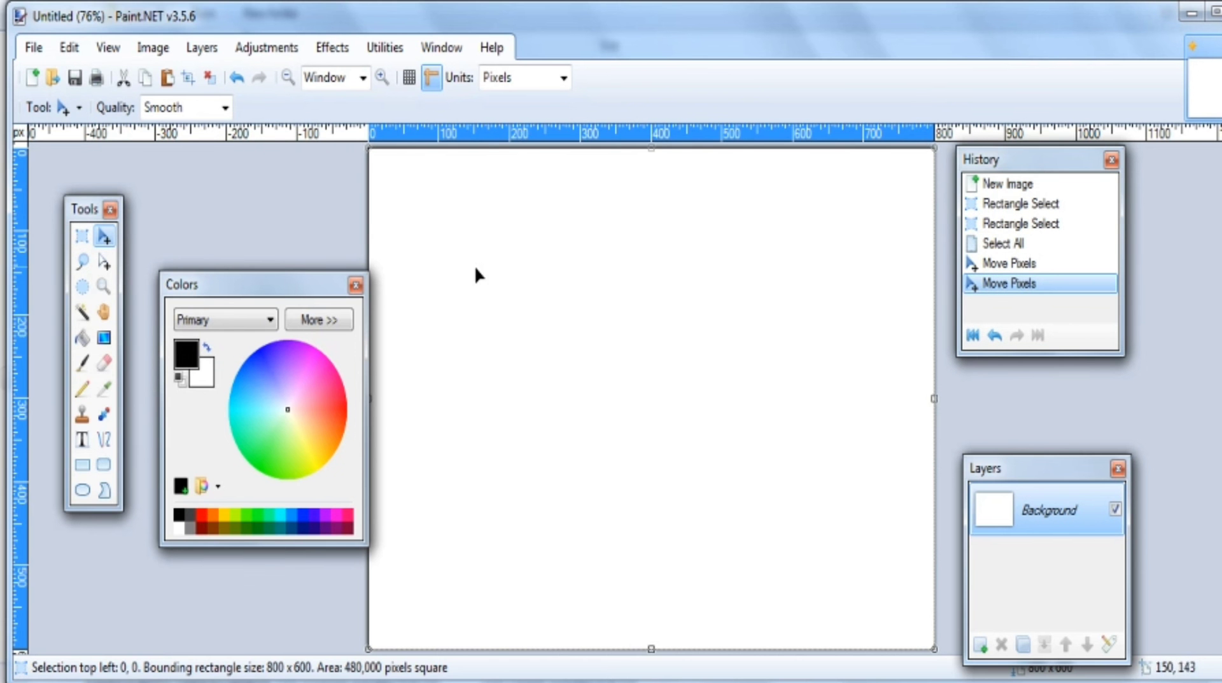
Step: Draw a rectangular selection of about 247 x 134 pixels near the canvas centre and fill it with black using the Paint Bucket
left_click_drag(474, 266, 679, 436)
key("ctrl+z")
left_click(82, 236)
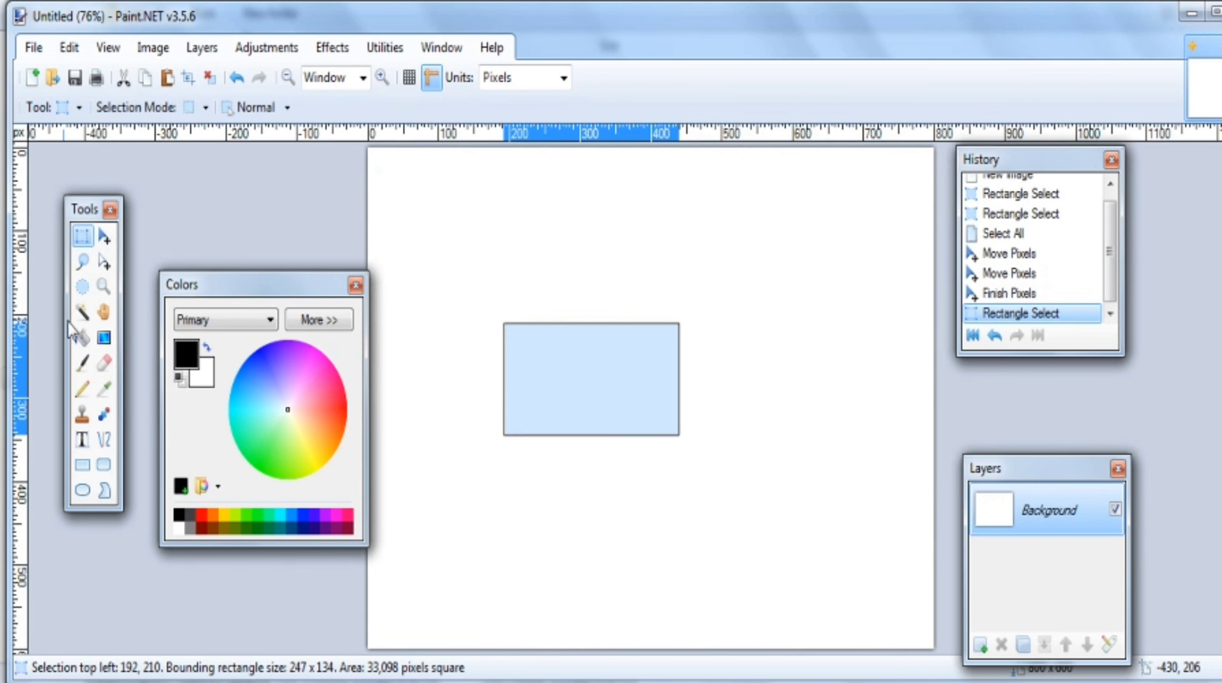
left_click(82, 338)
left_click(573, 367)
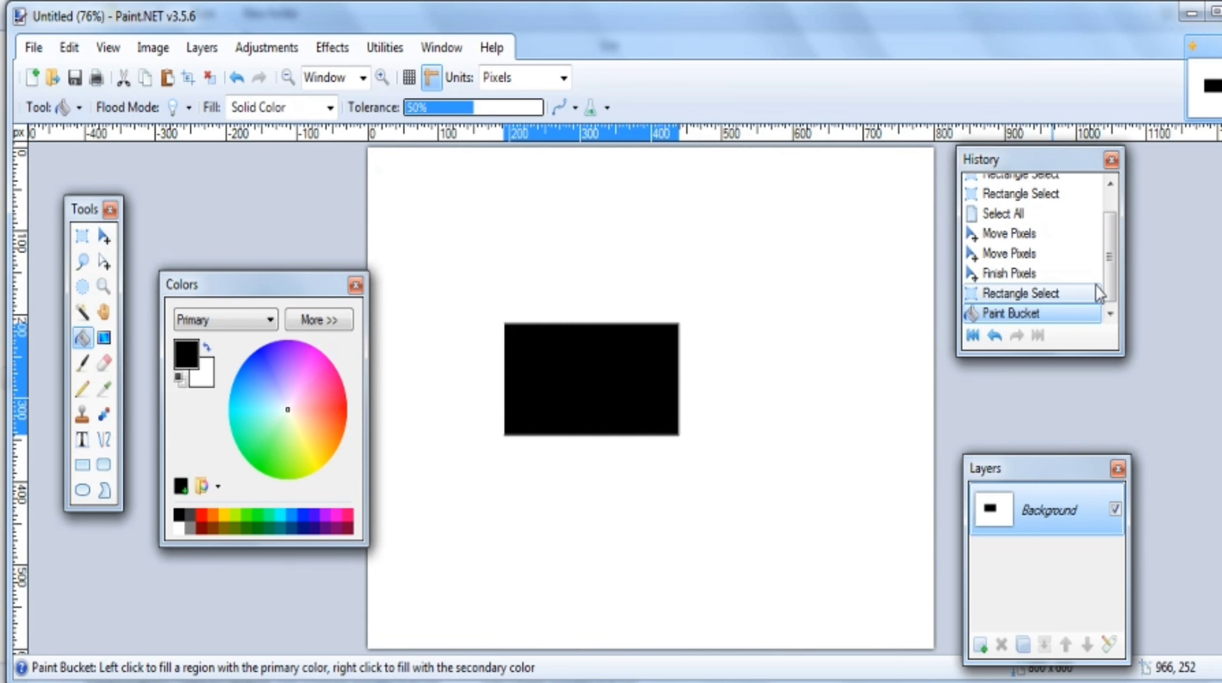
Step: Look through the recorded history and revert the image to the first Move Pixels state after Select All
mouse_move(1109, 281)
left_mouse_down()
mouse_move(1121, 241)
mouse_move(1109, 294)
left_mouse_up()
scroll(1112, 282, "up", 1)
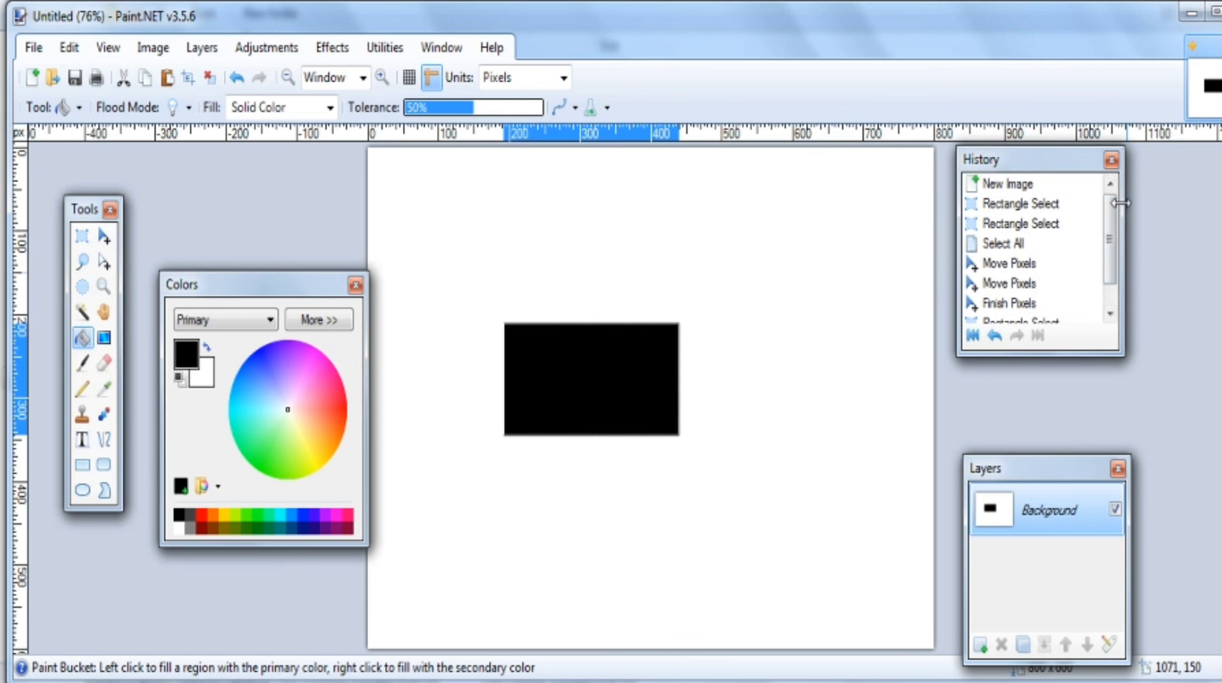
scroll(1118, 223, "down", 1)
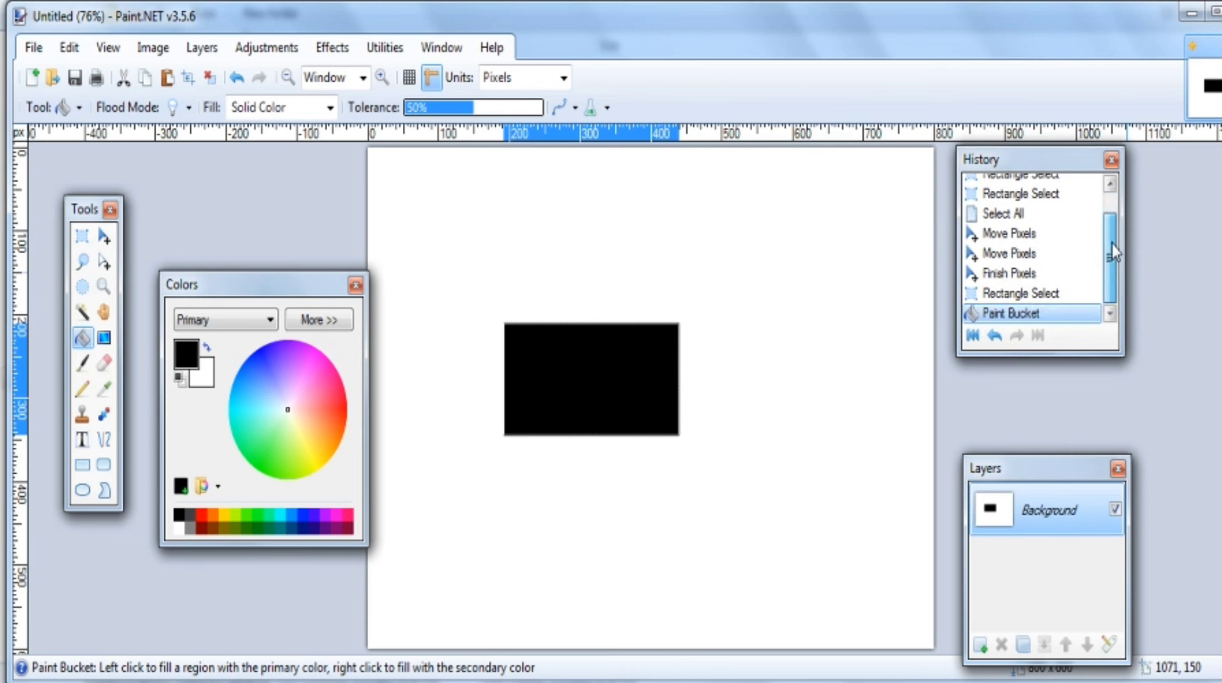
left_click(1029, 237)
scroll(1075, 203, "up", 1)
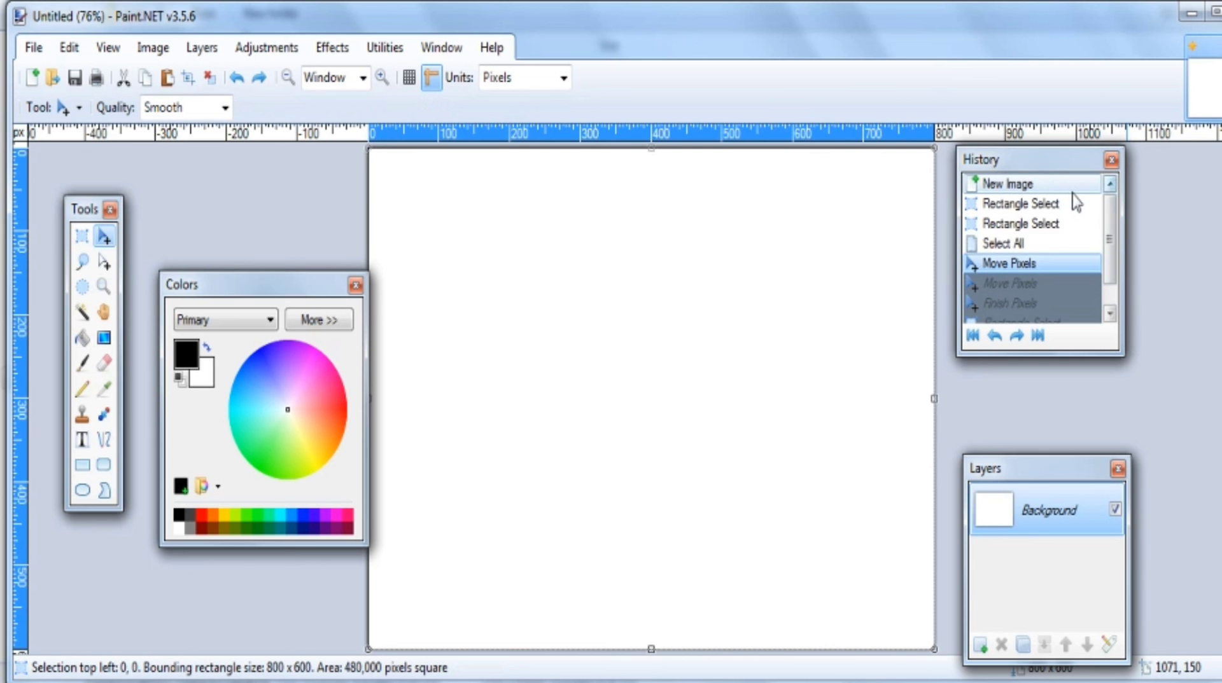
Step: Revert the image to New Image, restore the last Rectangle Select state from the history, and return to New Image
left_click(1055, 188)
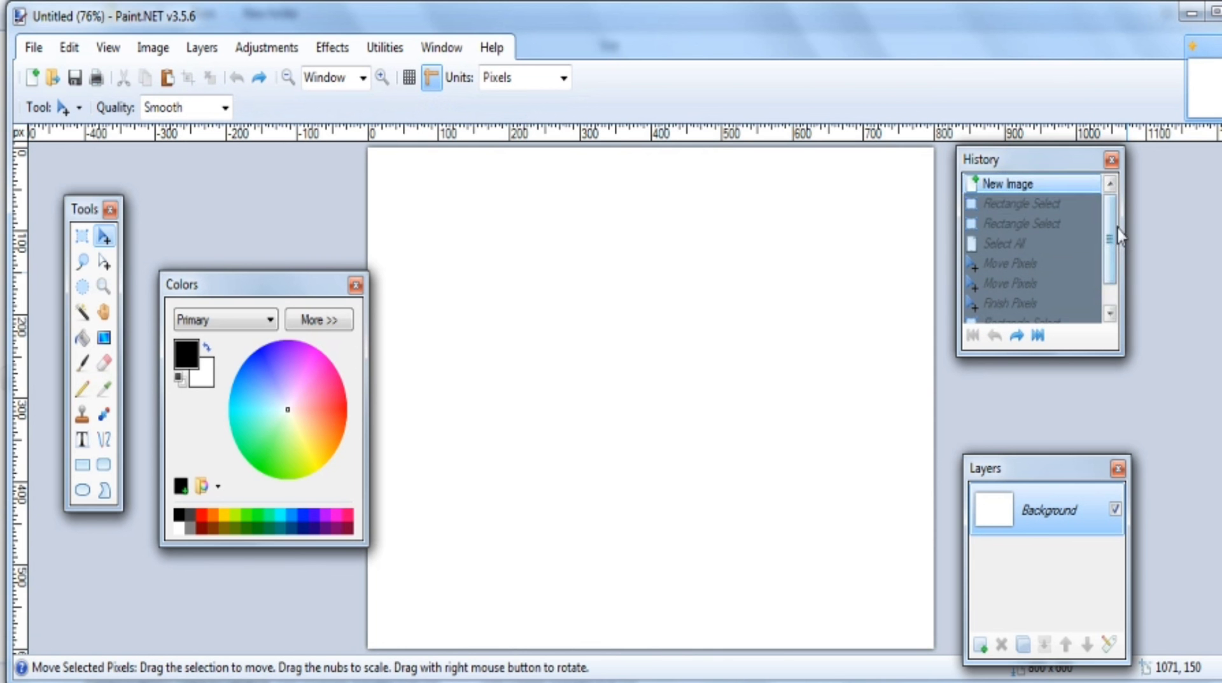
left_click_drag(1118, 229, 1110, 319)
left_click(1038, 297)
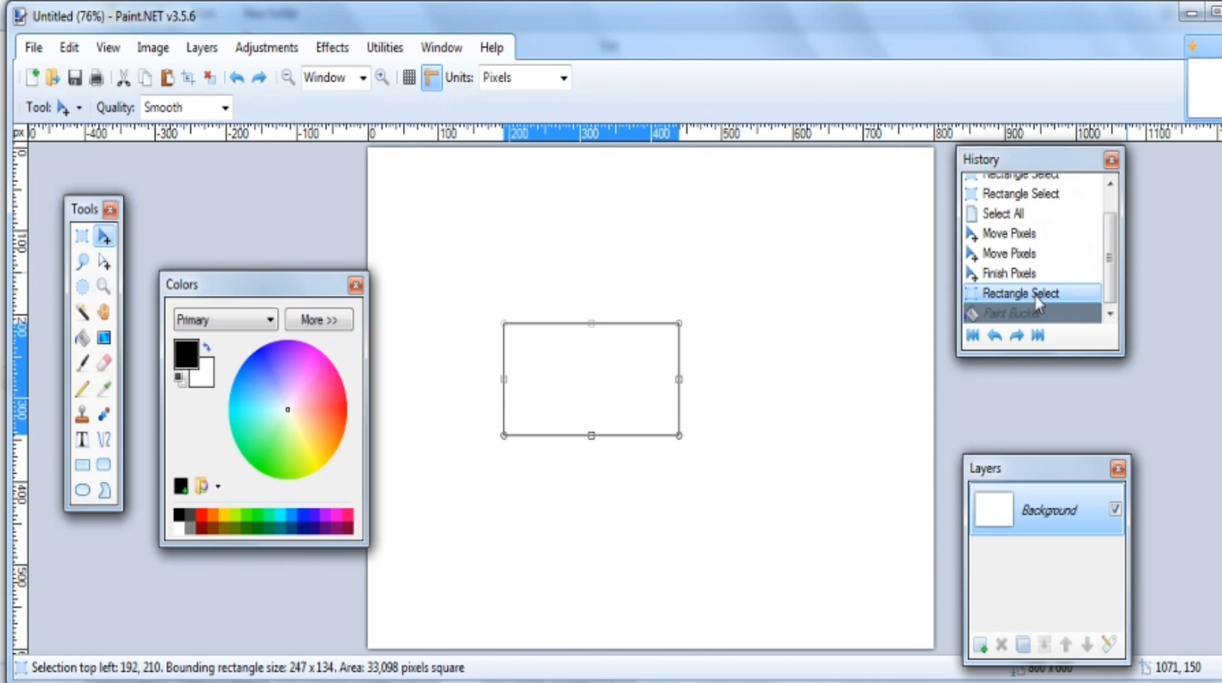
scroll(1111, 210, "up", 3)
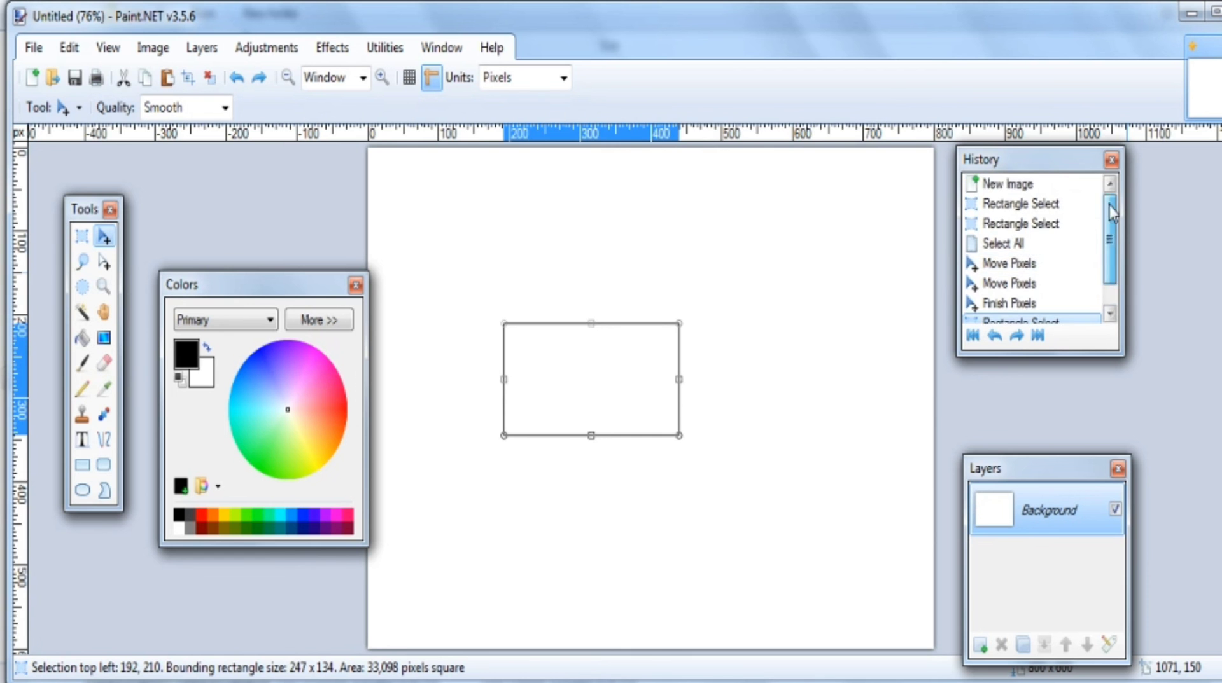
key("ctrl+z")
key("ctrl+z")
key("ctrl+z")
left_click(1056, 224)
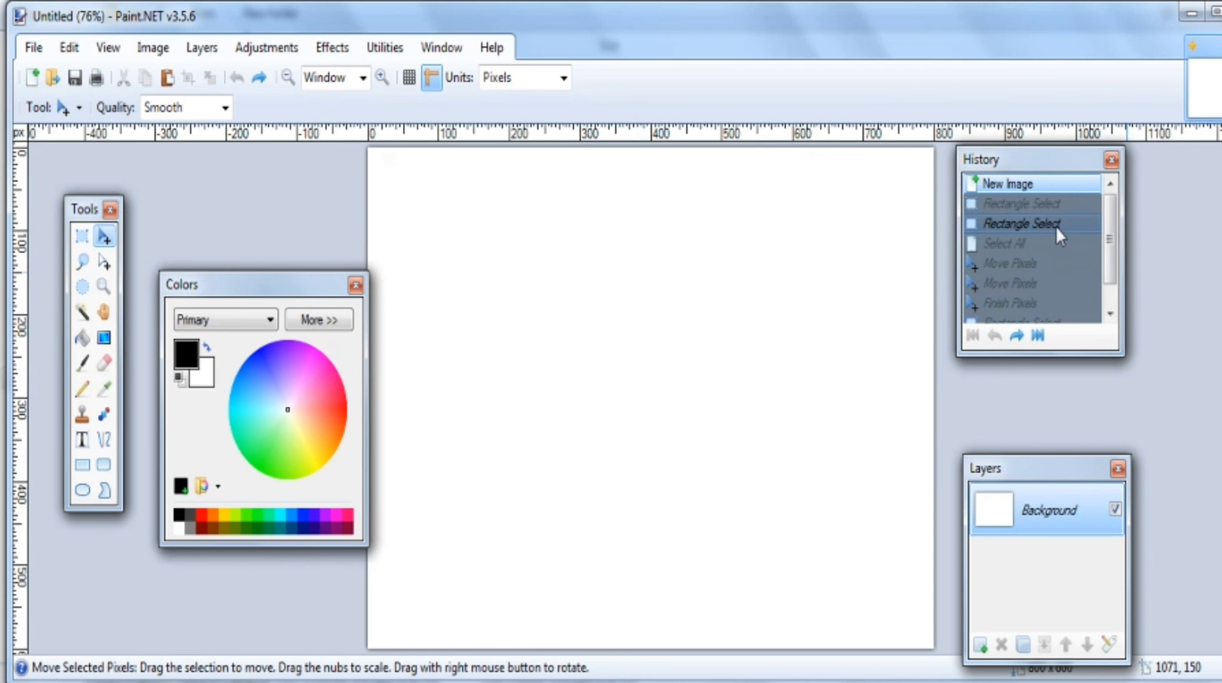
Step: Restore the Paint Bucket state from the history and revert the image to the New Image state again
scroll(1105, 227, "down", 2)
left_click(1090, 292)
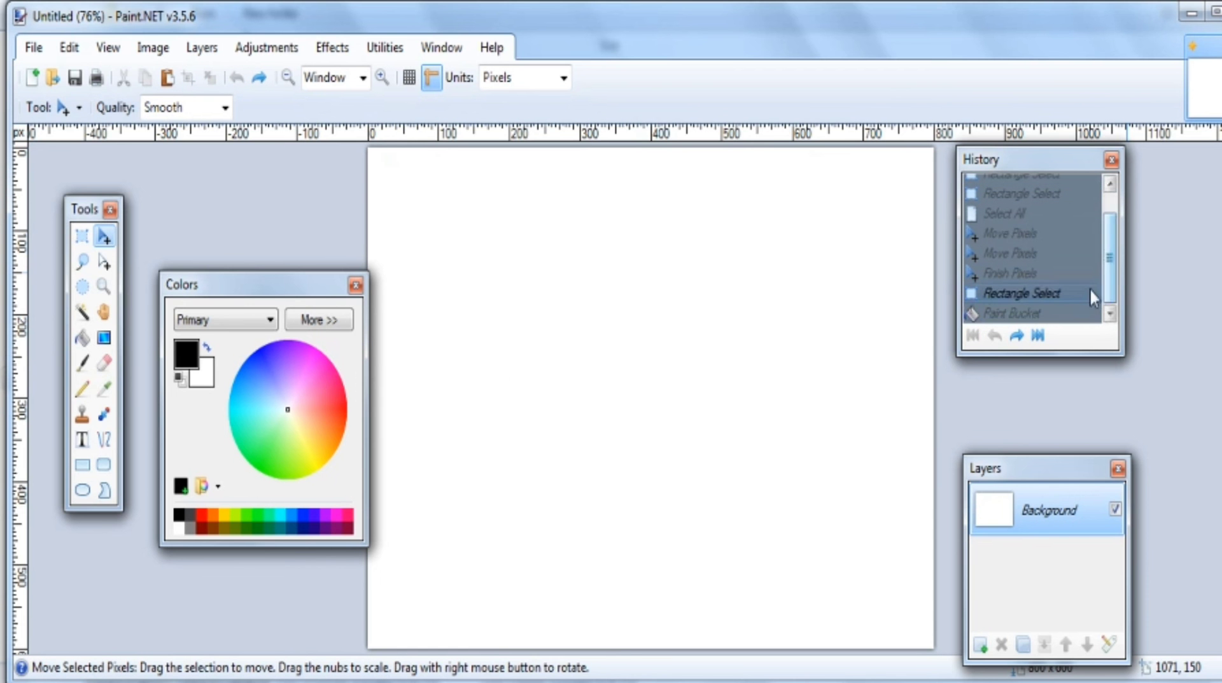
left_click(1049, 312)
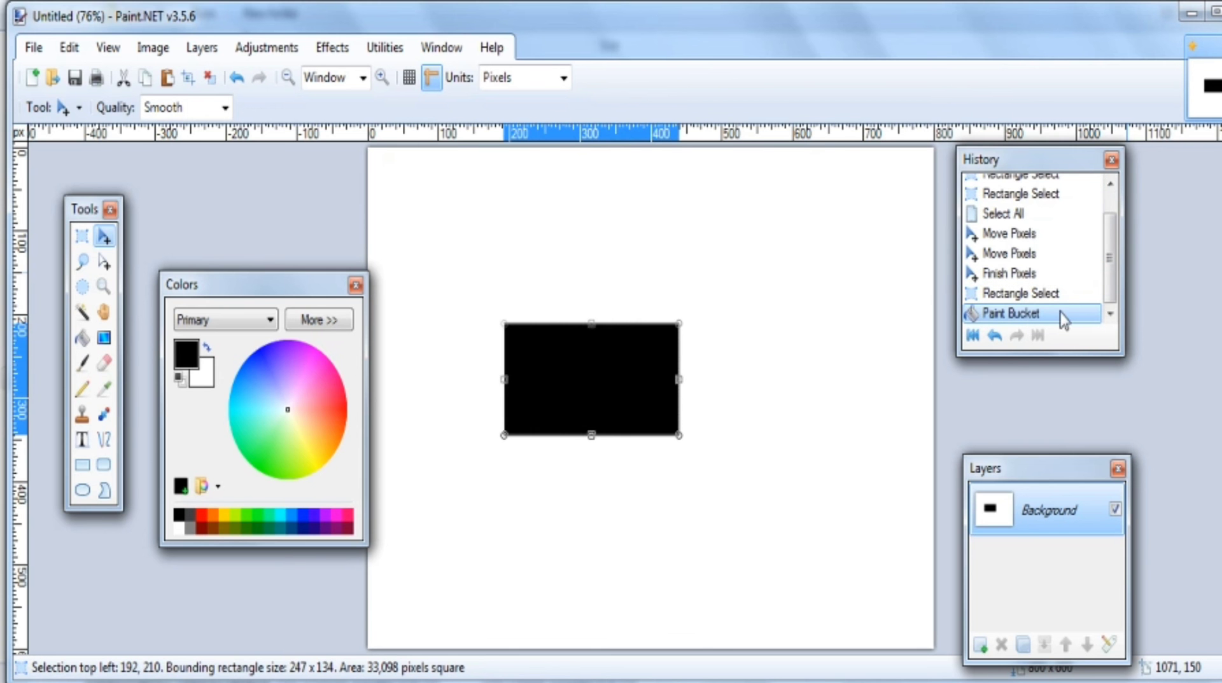
scroll(1110, 271, "up", 2)
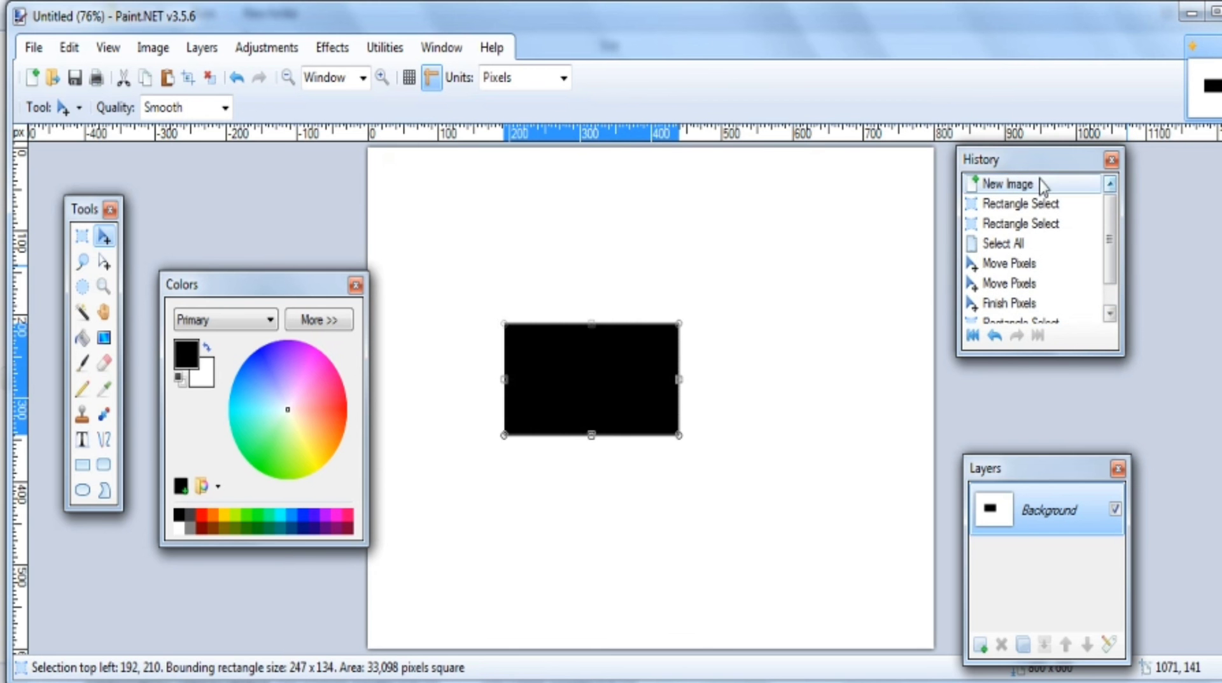
left_click(1023, 203)
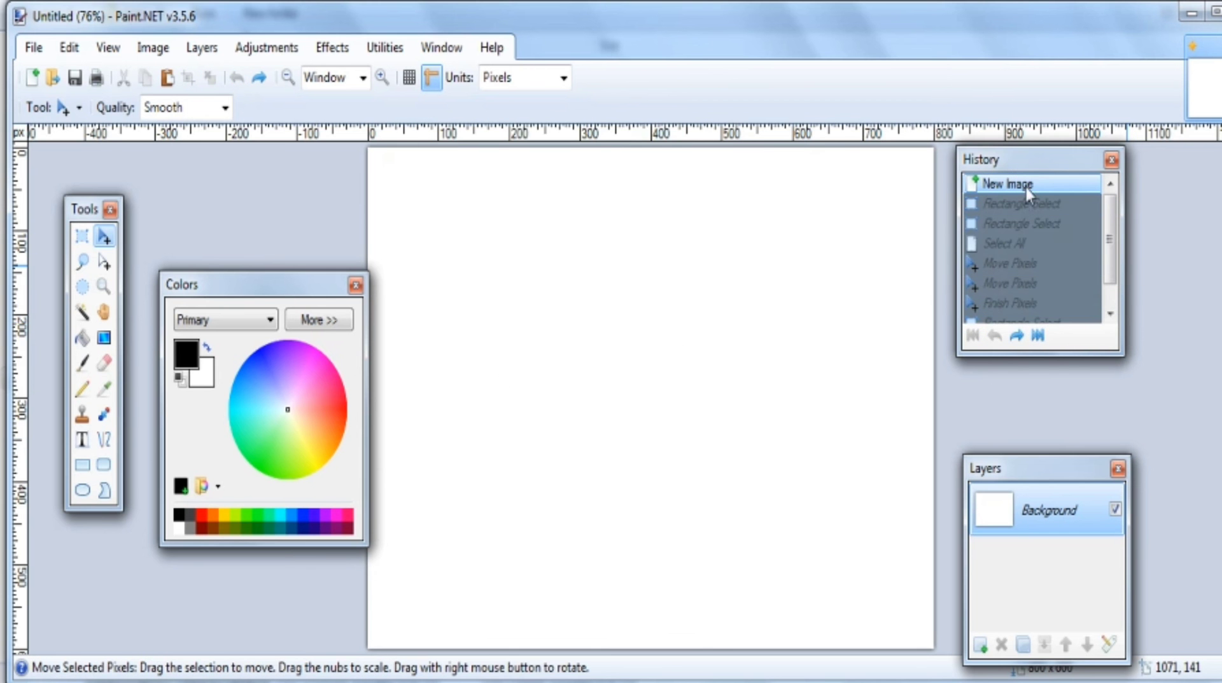
Step: Rearrange the floating History, Layers, Colors and Tools windows so they sit clear of the canvas
left_click_drag(1034, 159, 1158, 193)
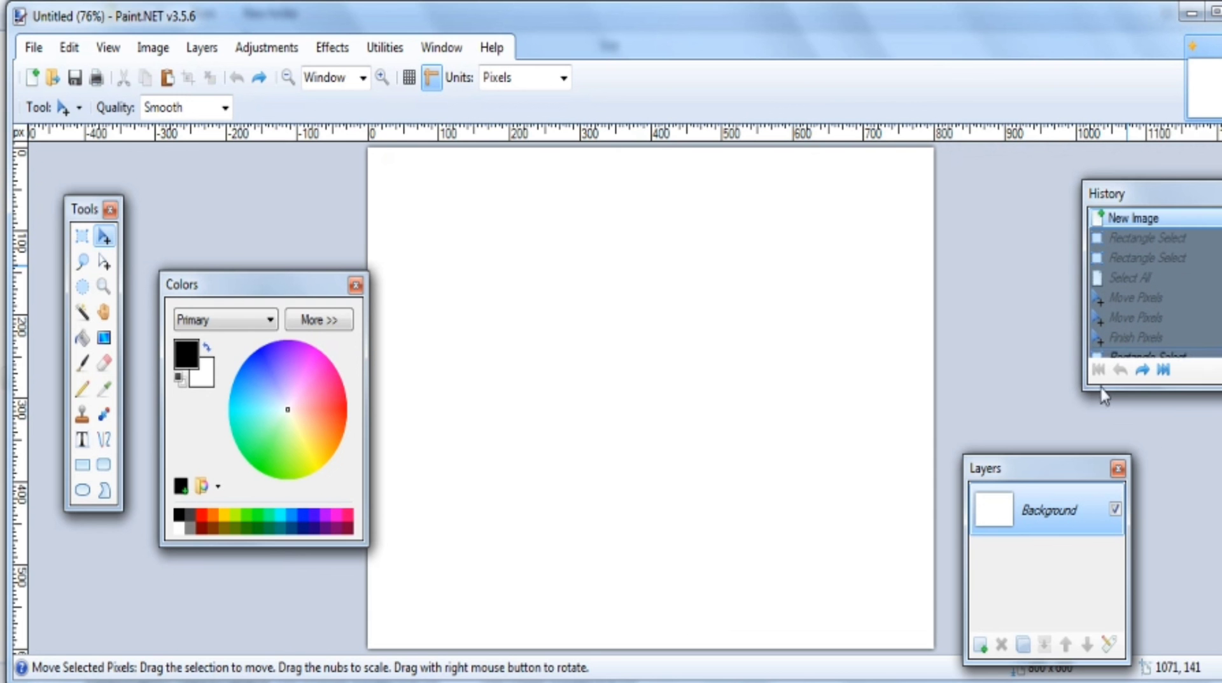
left_click_drag(1046, 474, 1062, 430)
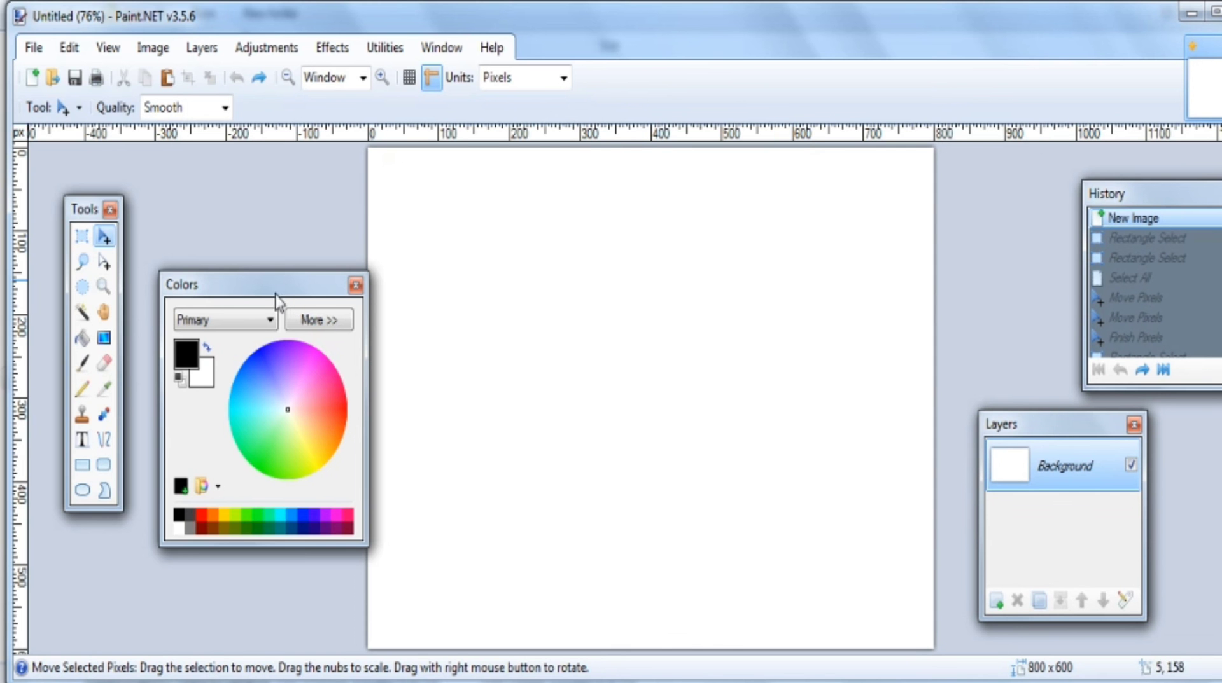
left_click_drag(275, 299, 252, 348)
left_click_drag(88, 215, 88, 175)
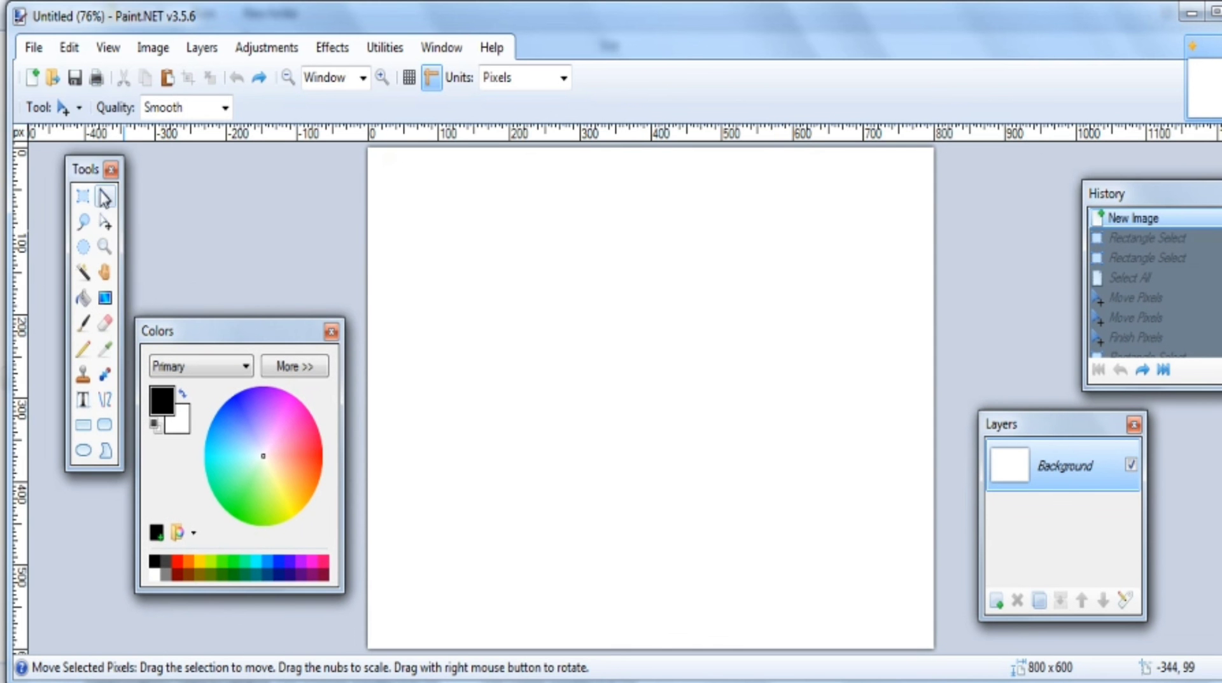
Step: Draw two freehand lasso selections in turn, about 326 x 178 pixels at upper left and about 330 x 278 pixels near the canvas centre
left_click(83, 224)
mouse_move(416, 247)
left_mouse_down()
mouse_move(619, 233)
mouse_move(644, 320)
mouse_move(625, 359)
mouse_move(599, 373)
mouse_move(524, 367)
mouse_move(434, 327)
mouse_move(415, 251)
left_mouse_up()
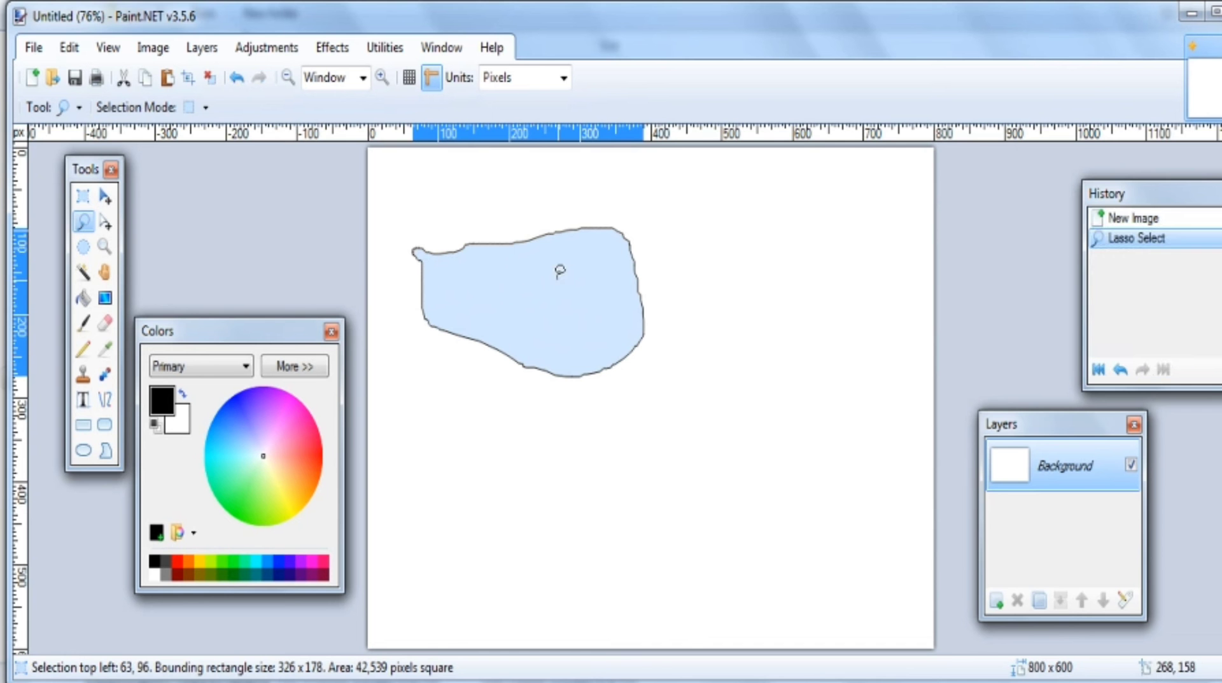
mouse_move(700, 204)
left_mouse_down()
mouse_move(715, 242)
mouse_move(749, 254)
mouse_move(768, 295)
mouse_move(752, 384)
mouse_move(611, 436)
mouse_move(549, 386)
mouse_move(590, 268)
mouse_move(700, 205)
left_mouse_up()
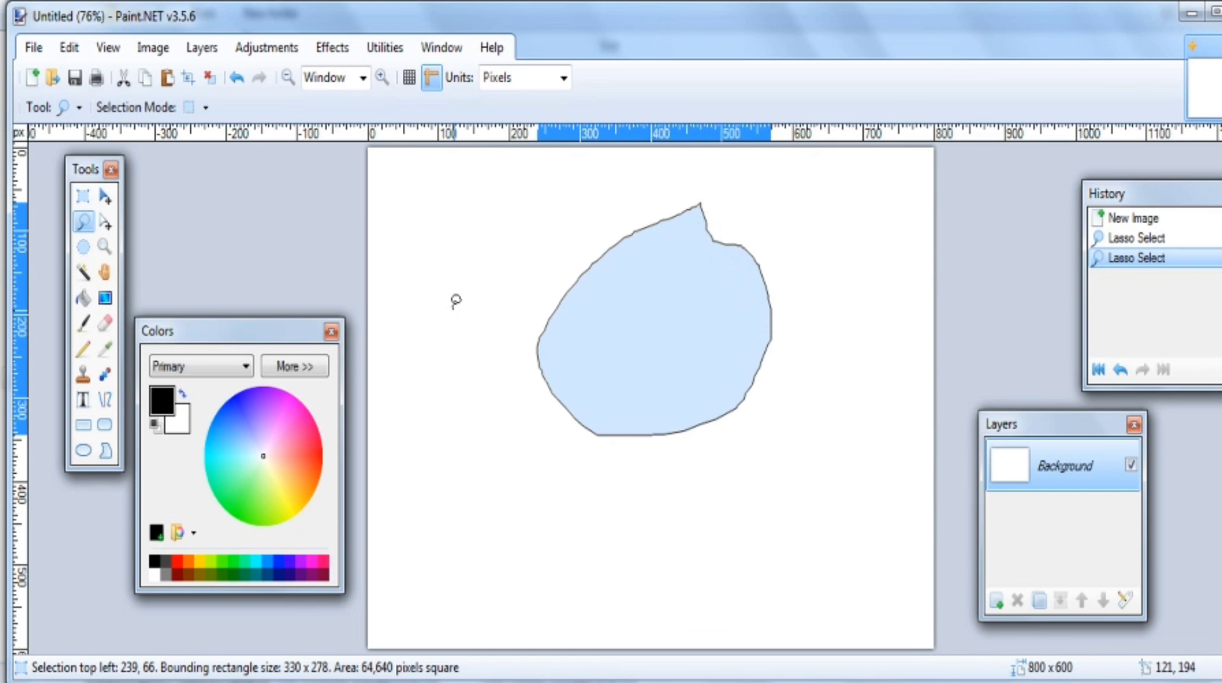
Step: Undo the second lasso selection and move the first selection's outline right so its top-left corner lies at about 264, 101
key("ctrl+z")
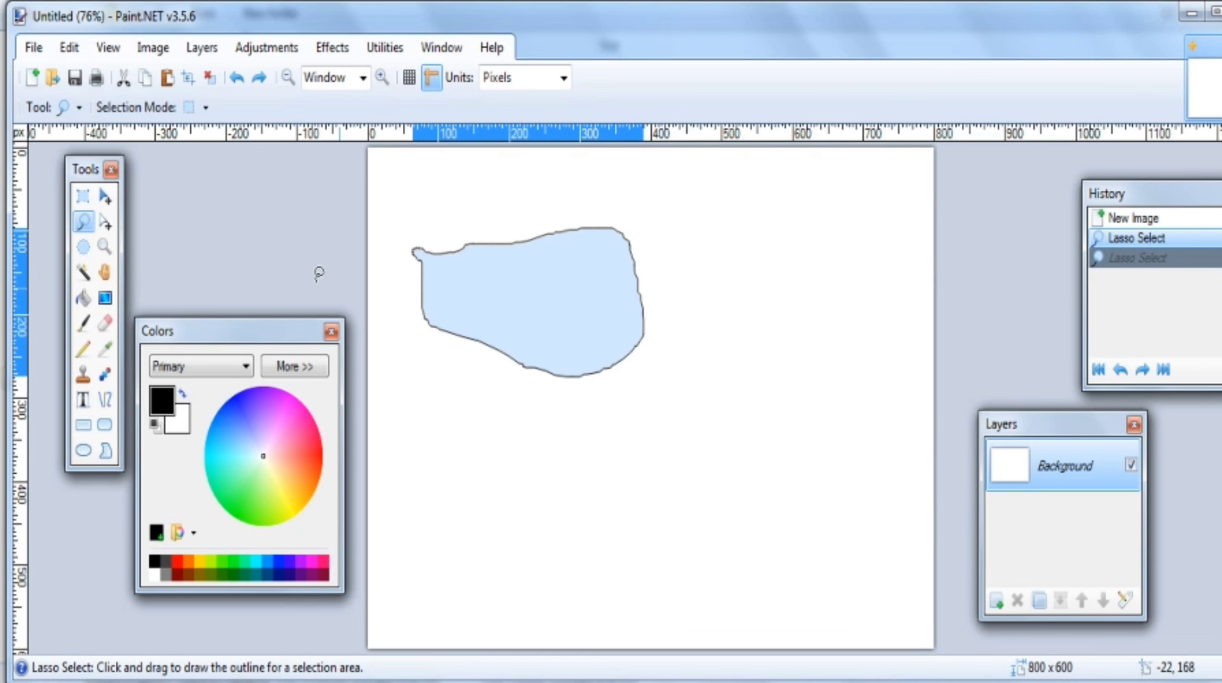
left_click(105, 224)
mouse_move(474, 299)
left_mouse_down()
mouse_move(534, 330)
mouse_move(640, 353)
mouse_move(503, 384)
mouse_move(641, 384)
mouse_move(632, 325)
left_mouse_up()
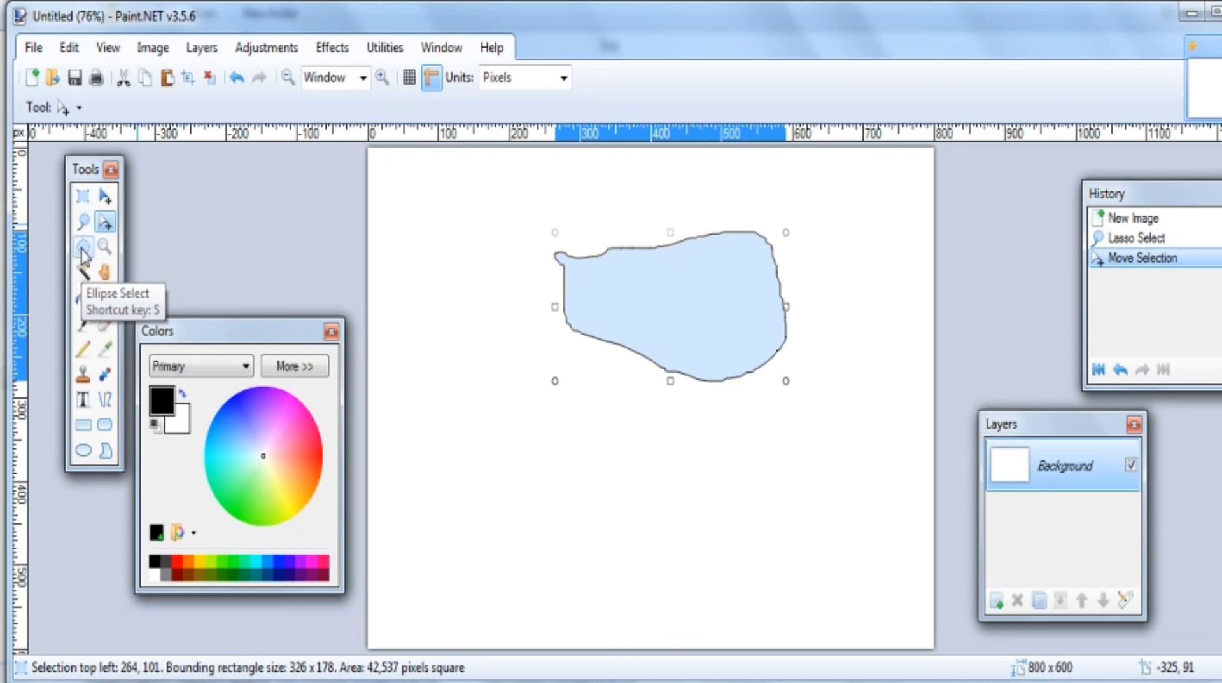
Step: Look over the selection modes and draw an elliptical selection of about 248 x 158 pixels near the canvas centre
left_click(83, 248)
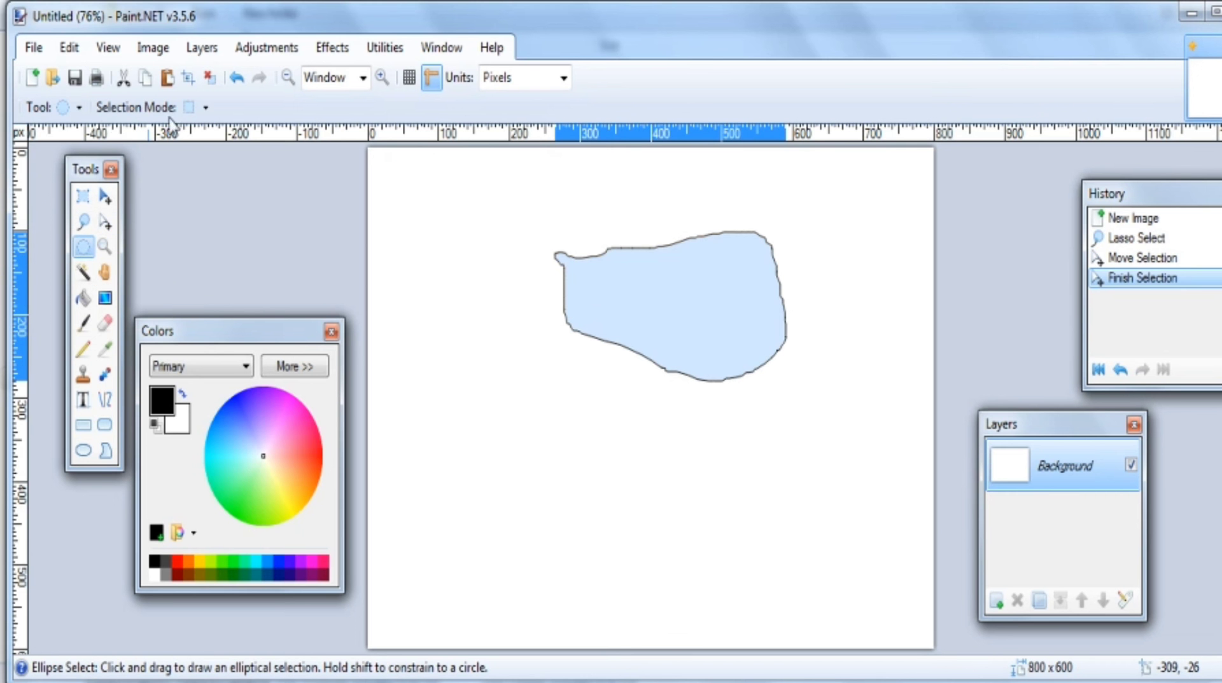
left_click(205, 108)
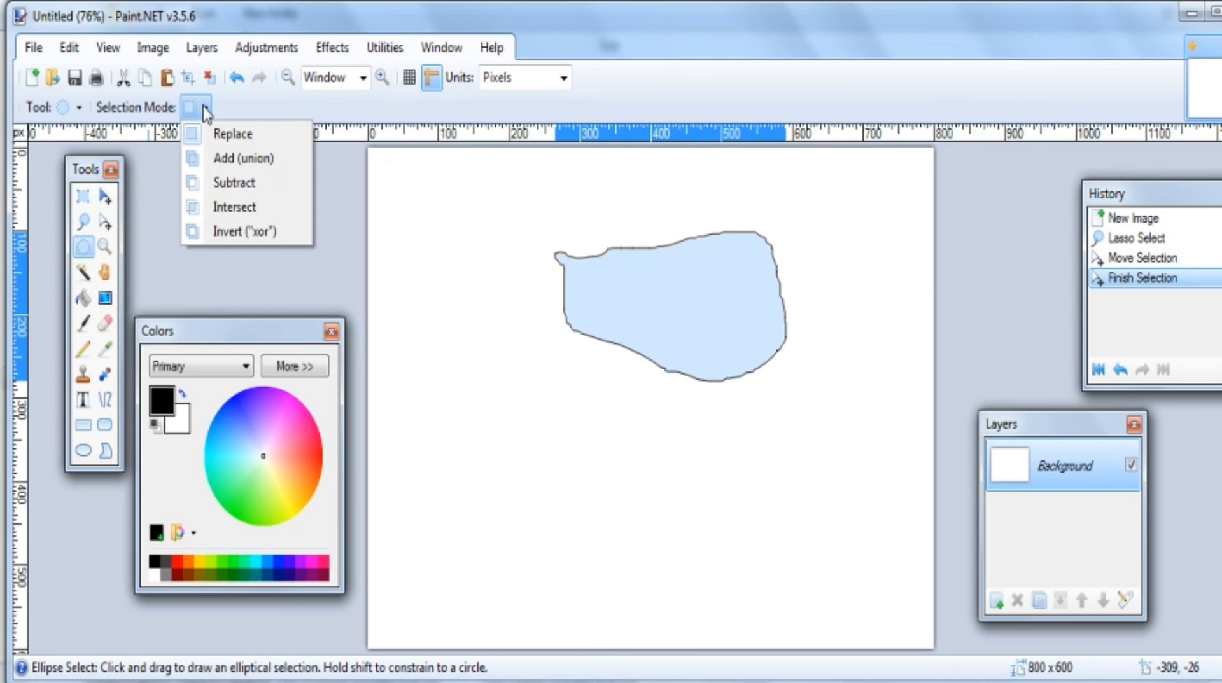
mouse_move(409, 428)
left_mouse_down()
mouse_move(753, 611)
mouse_move(769, 633)
left_mouse_up()
left_click(601, 466)
left_click(545, 342)
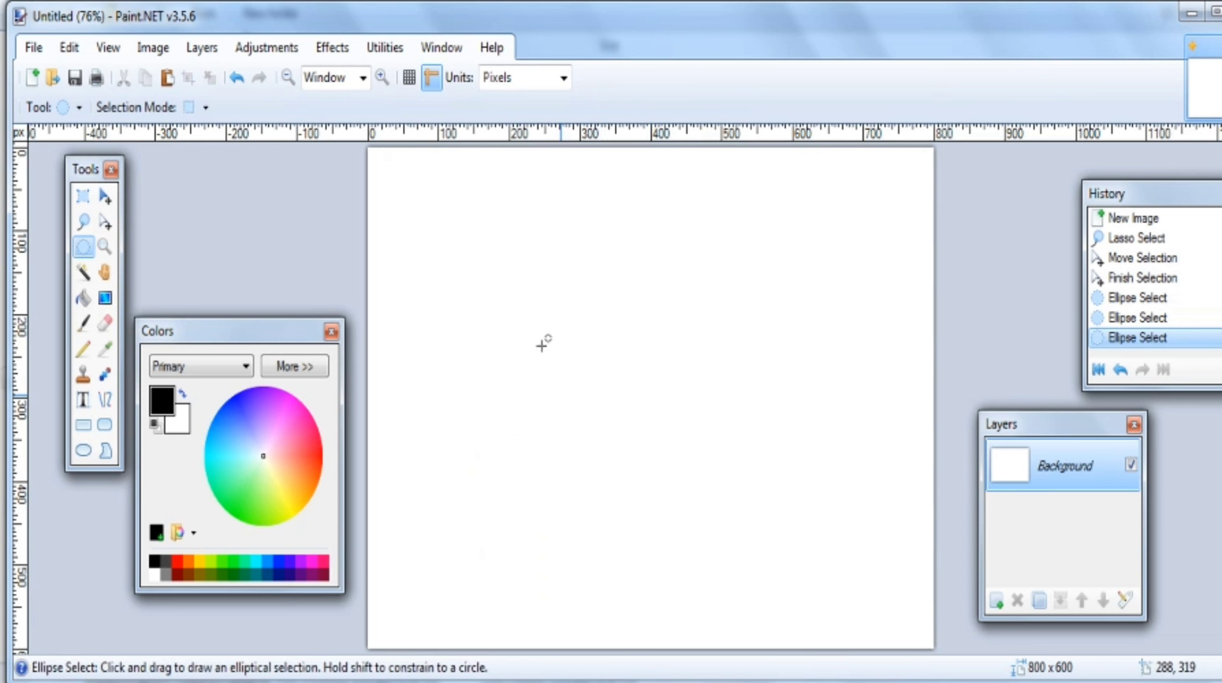
left_click_drag(516, 282, 693, 413)
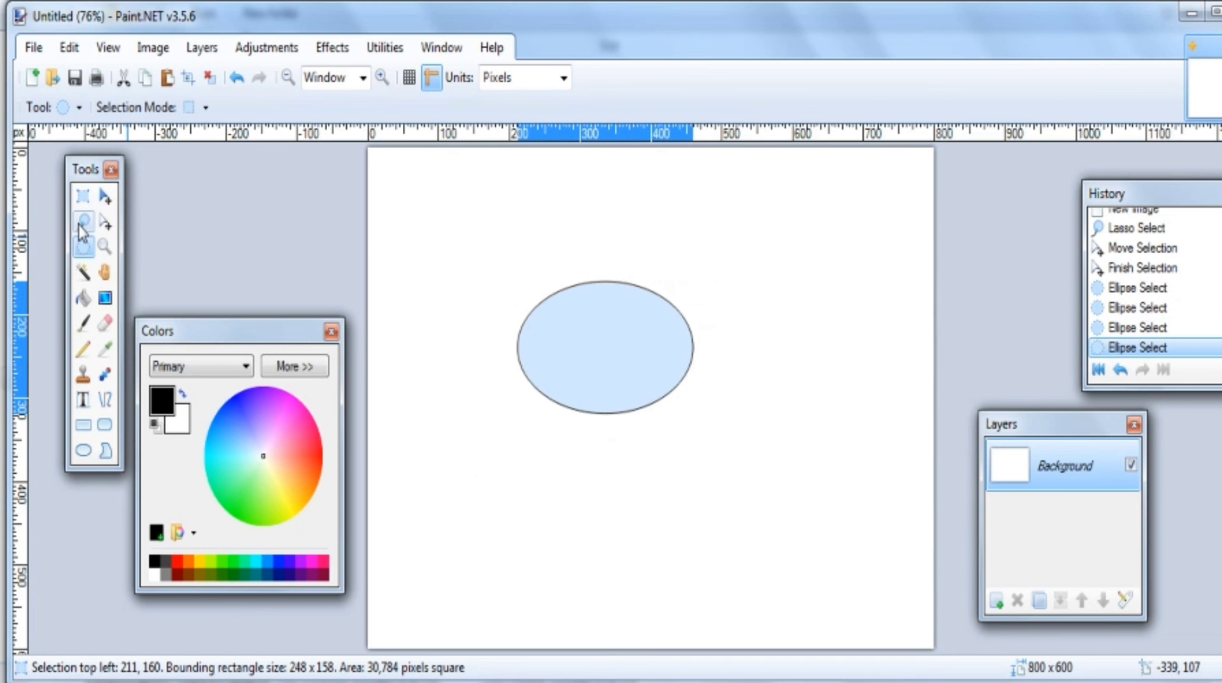
Step: Try moving the pixels inside the elliptical selection slightly to the right and undo the move
left_click(105, 197)
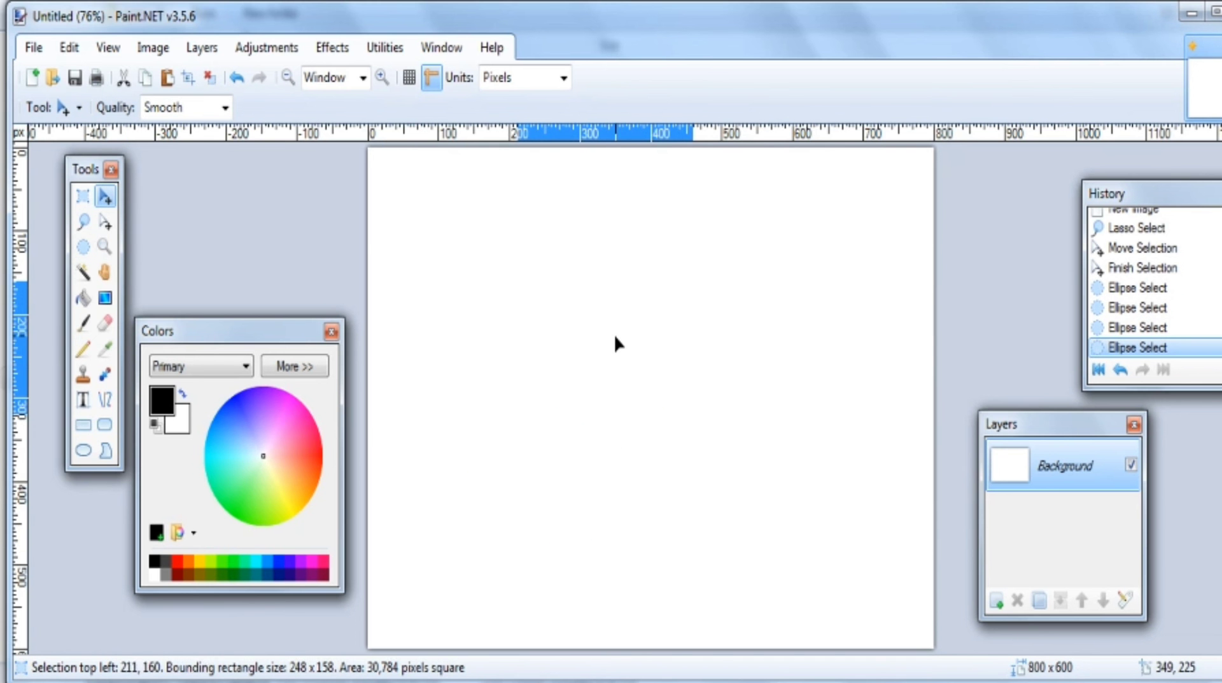
left_click_drag(613, 334, 648, 346)
key("ctrl+z")
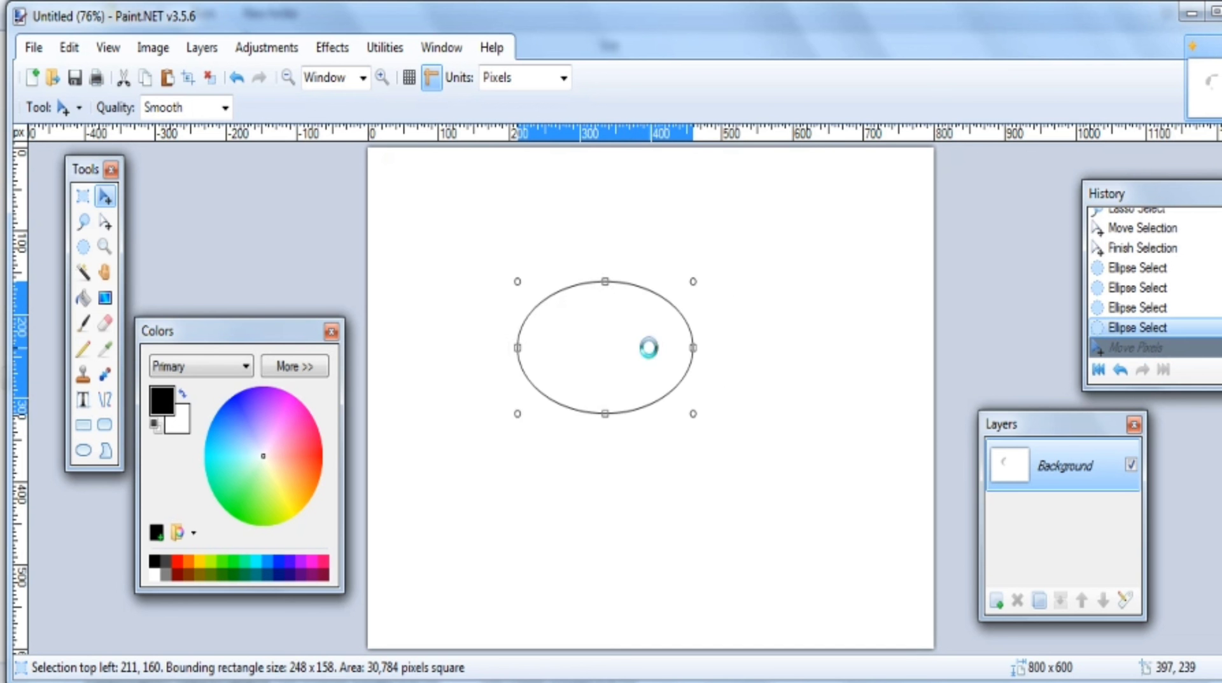
Step: Select the canvas's white area by colour several times using the Magic Wand
left_click(83, 272)
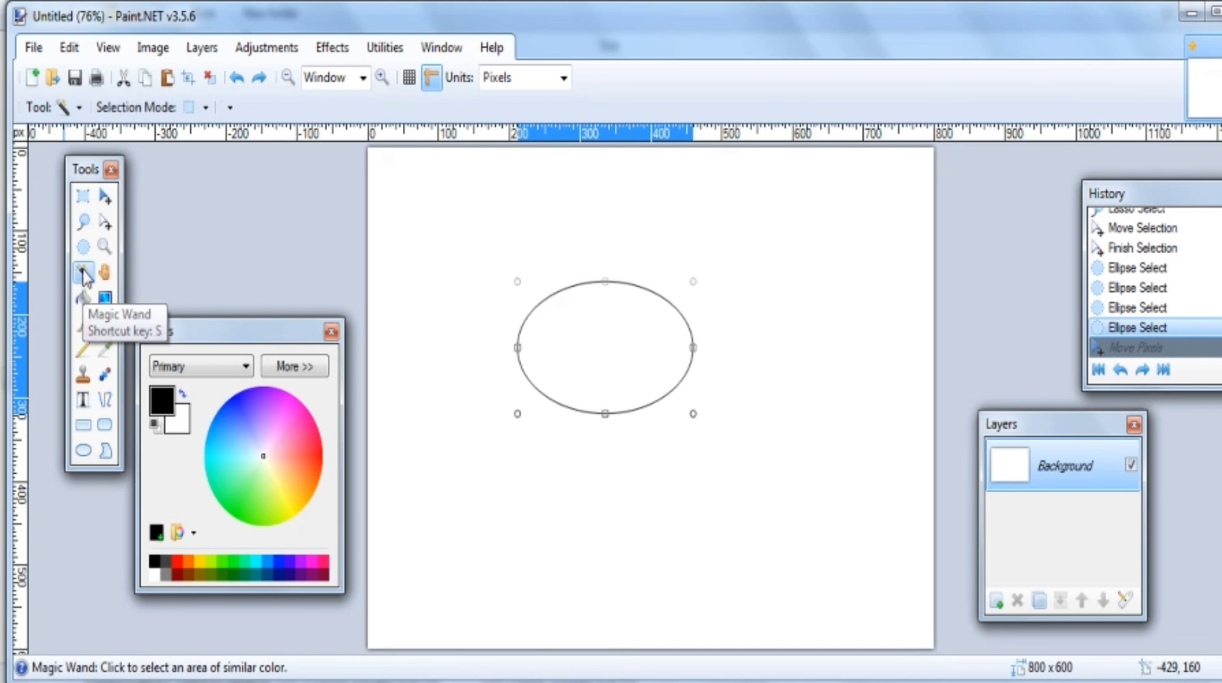
left_click(565, 247)
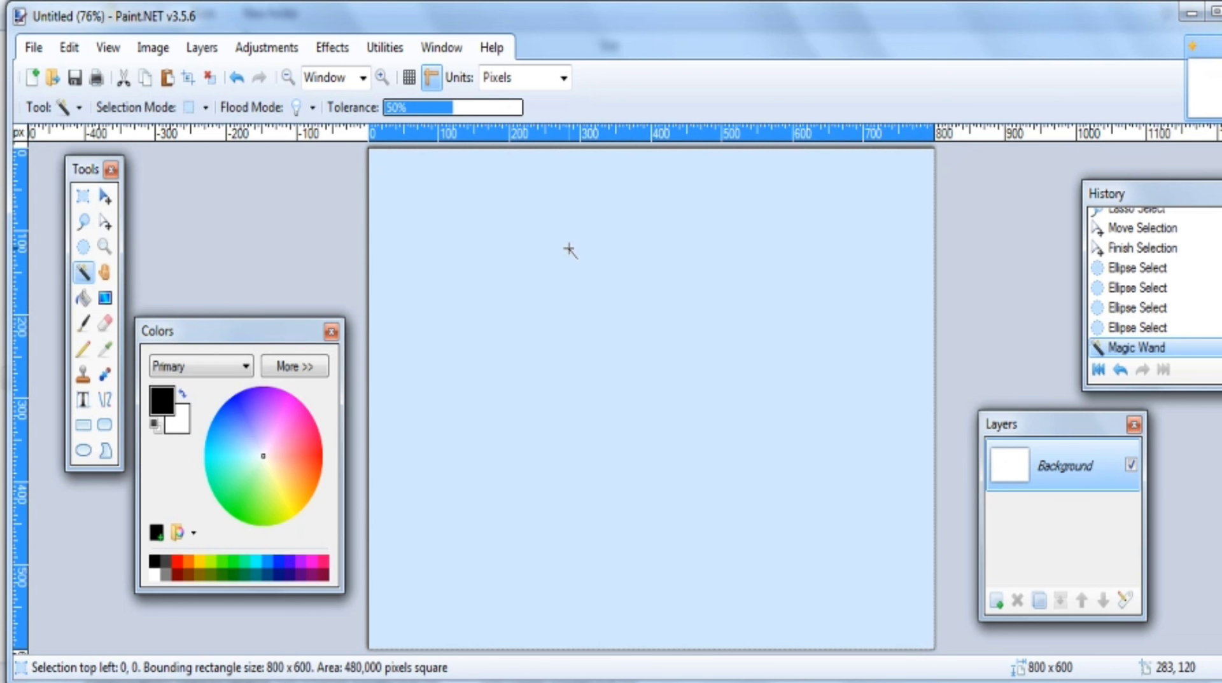
left_click(564, 273)
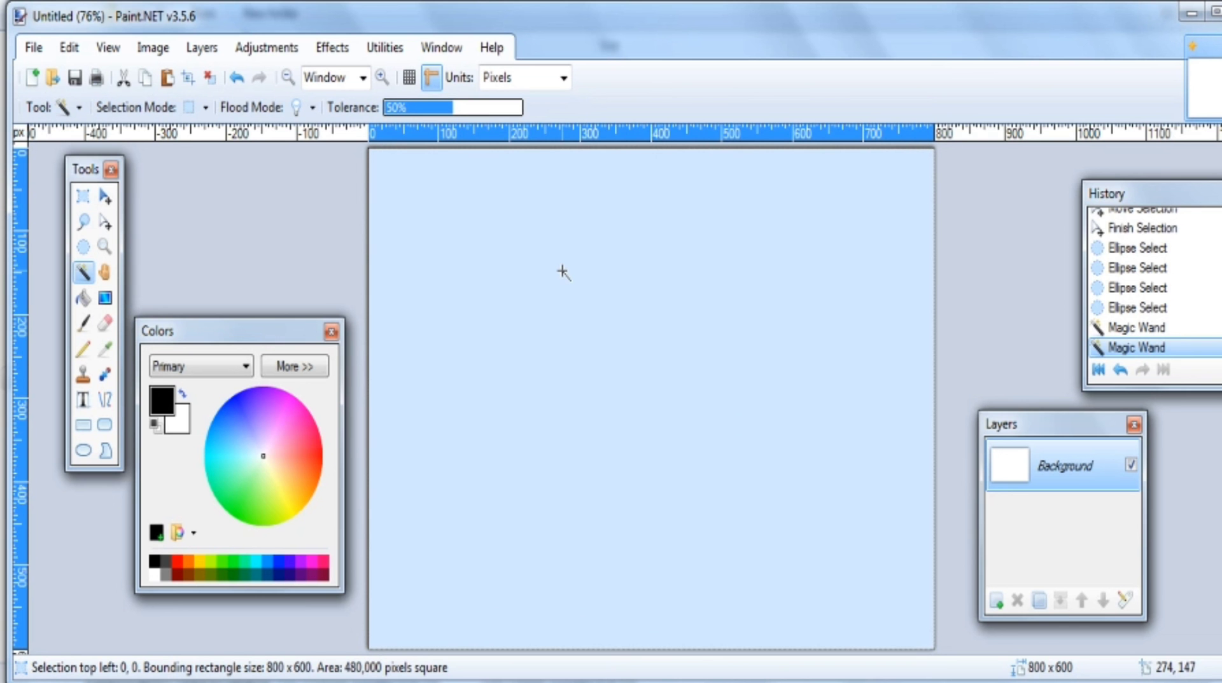
double_click(563, 273)
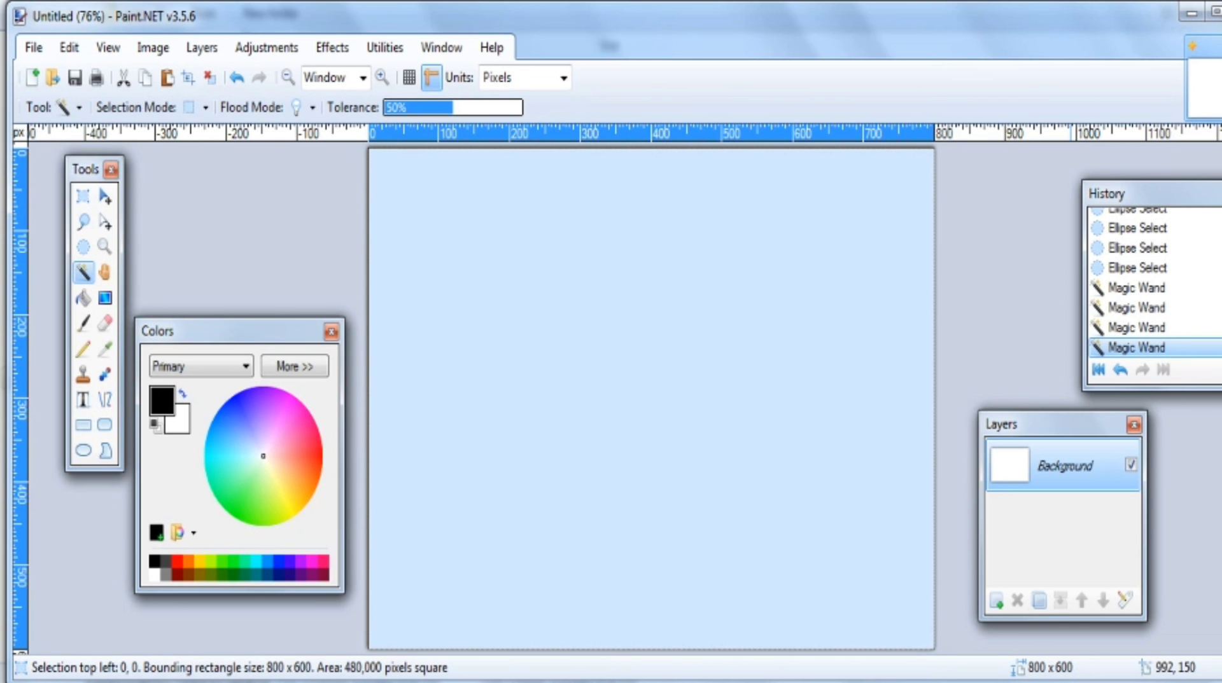
Step: Step back through the recorded history to revert the image to the New Image state, clearing all selections
scroll(1152, 280, "up", 5)
left_click(1133, 218)
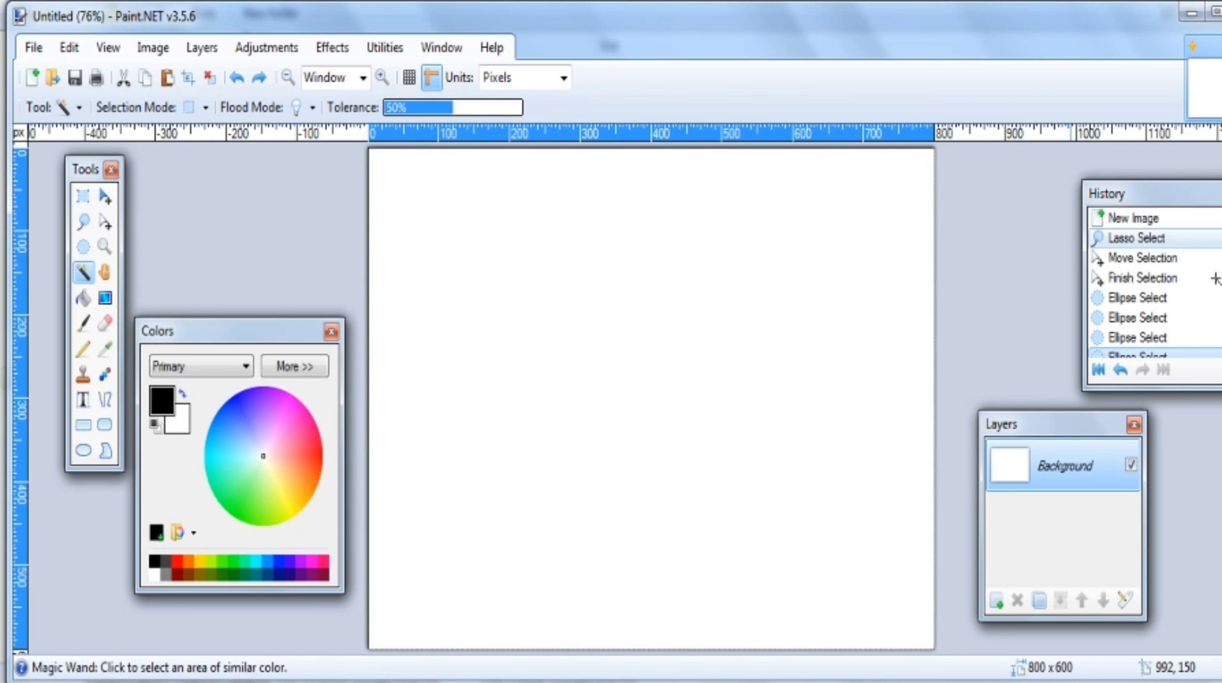
left_click(1137, 298)
key("ctrl+z")
key("ctrl+z")
key("ctrl+z")
key("ctrl+z")
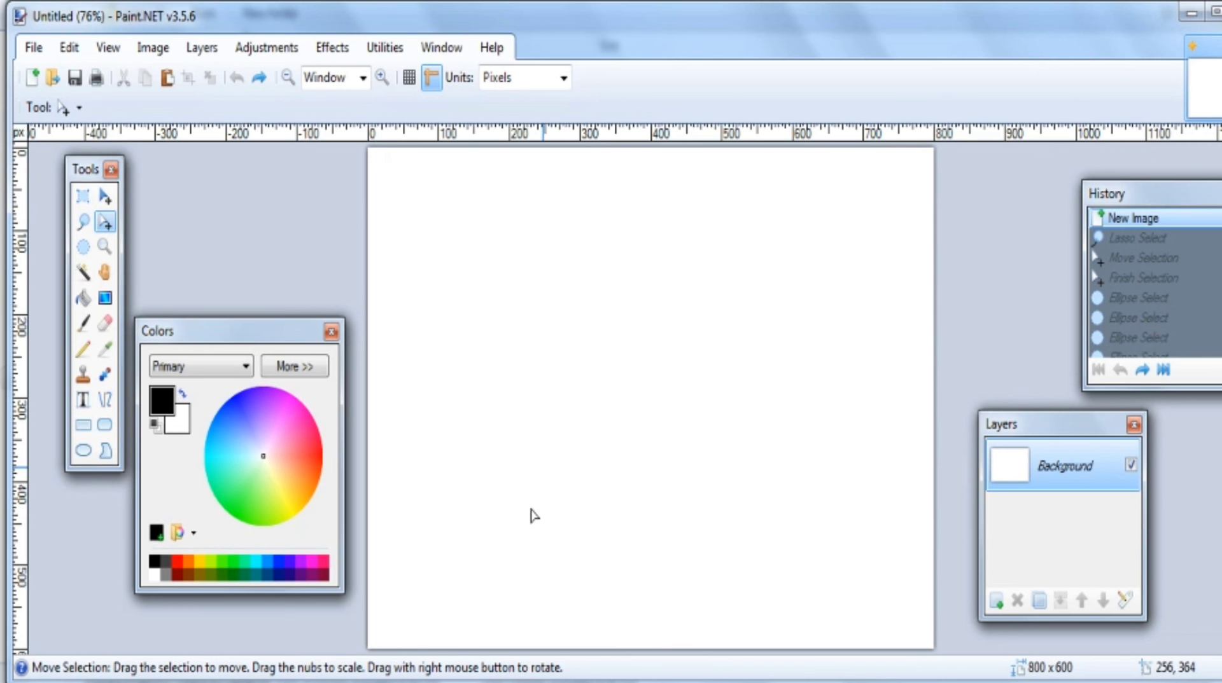
Step: Try the Magic Wand and Pan tools briefly and fill the whole canvas with black using the Paint Bucket
left_click(82, 272)
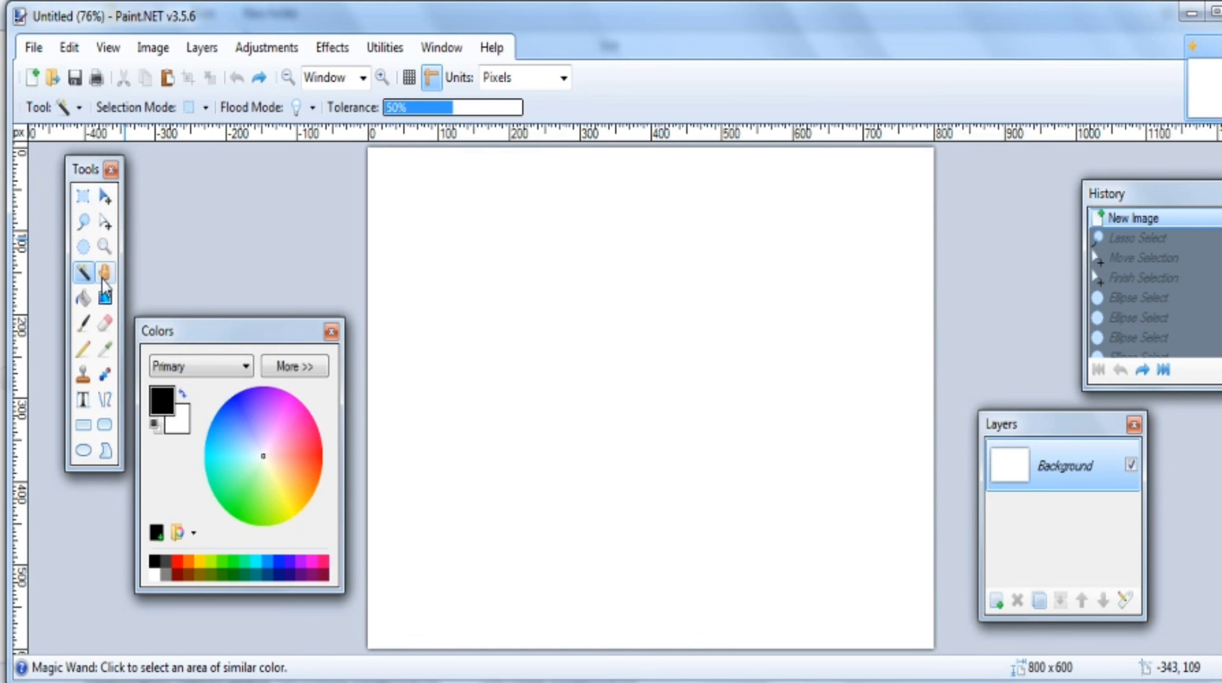
left_click(105, 277)
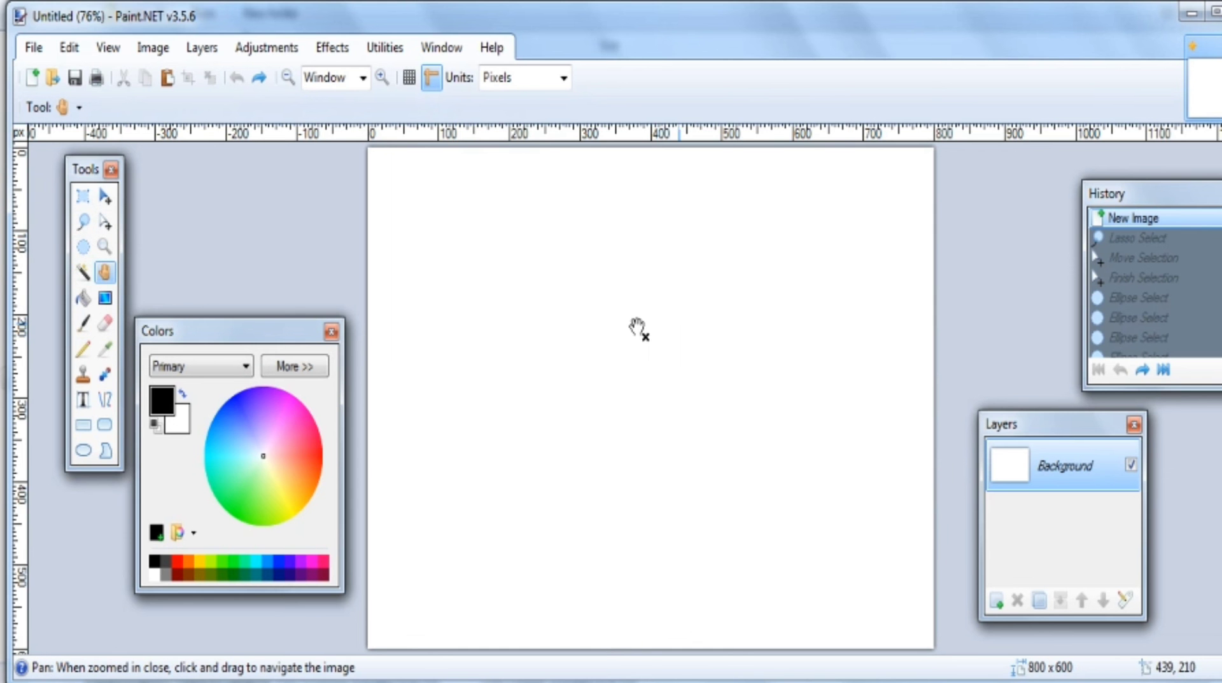
left_click(84, 298)
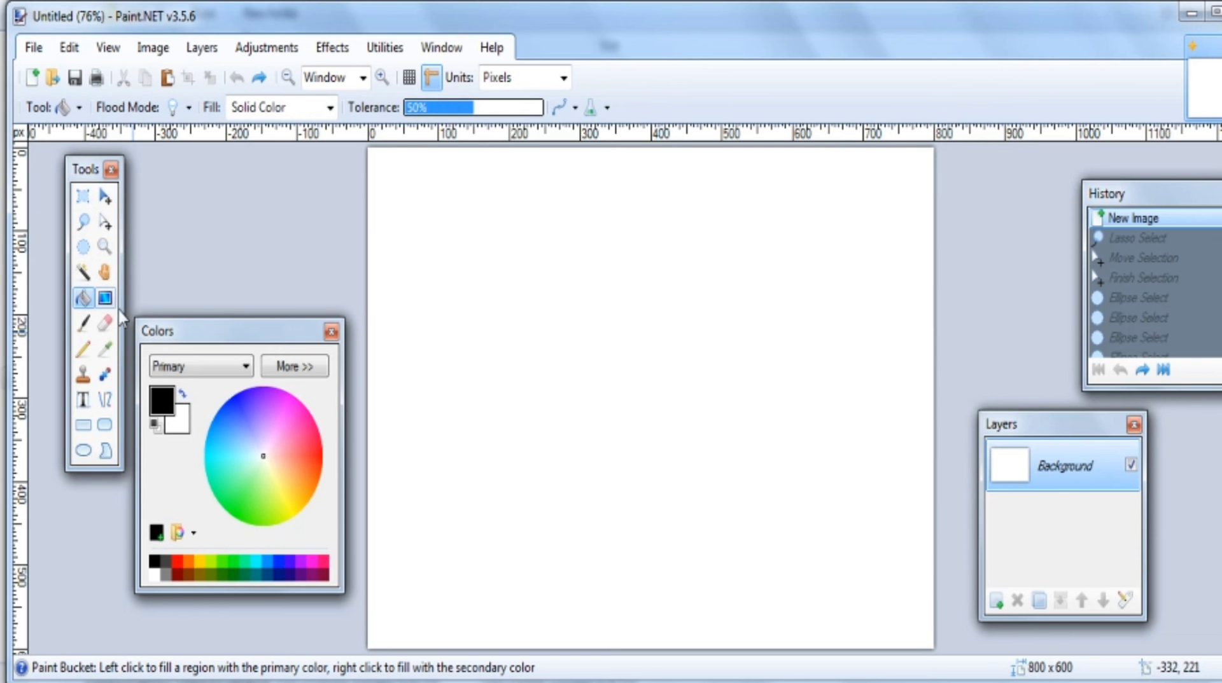
left_click(581, 288)
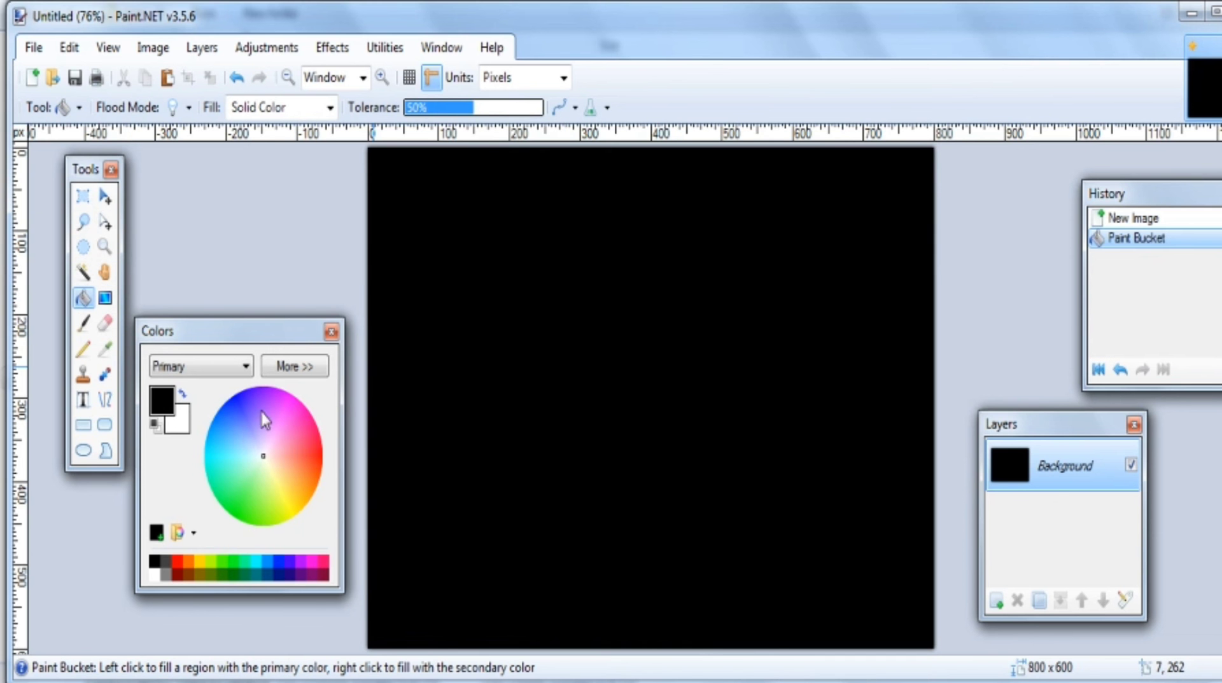
Step: Set the primary color to purple, fill the canvas with it, and undo both canvas fills
left_click(261, 408)
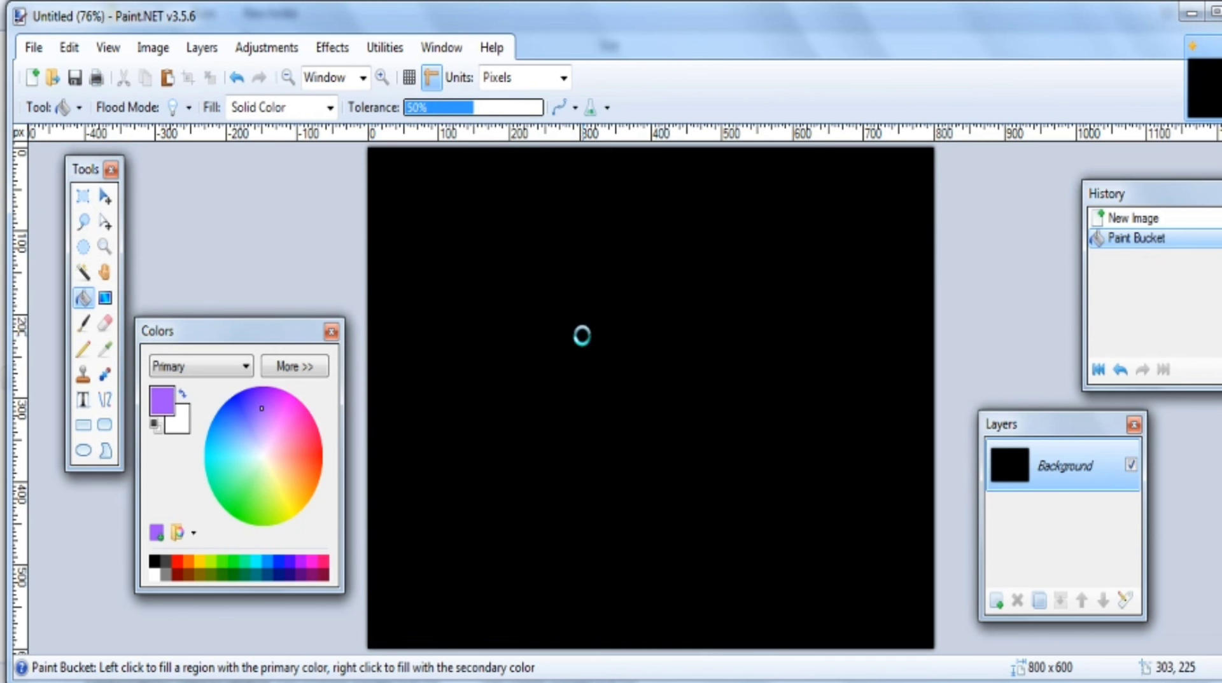
left_click(581, 332)
key("ctrl+z")
key("ctrl+z")
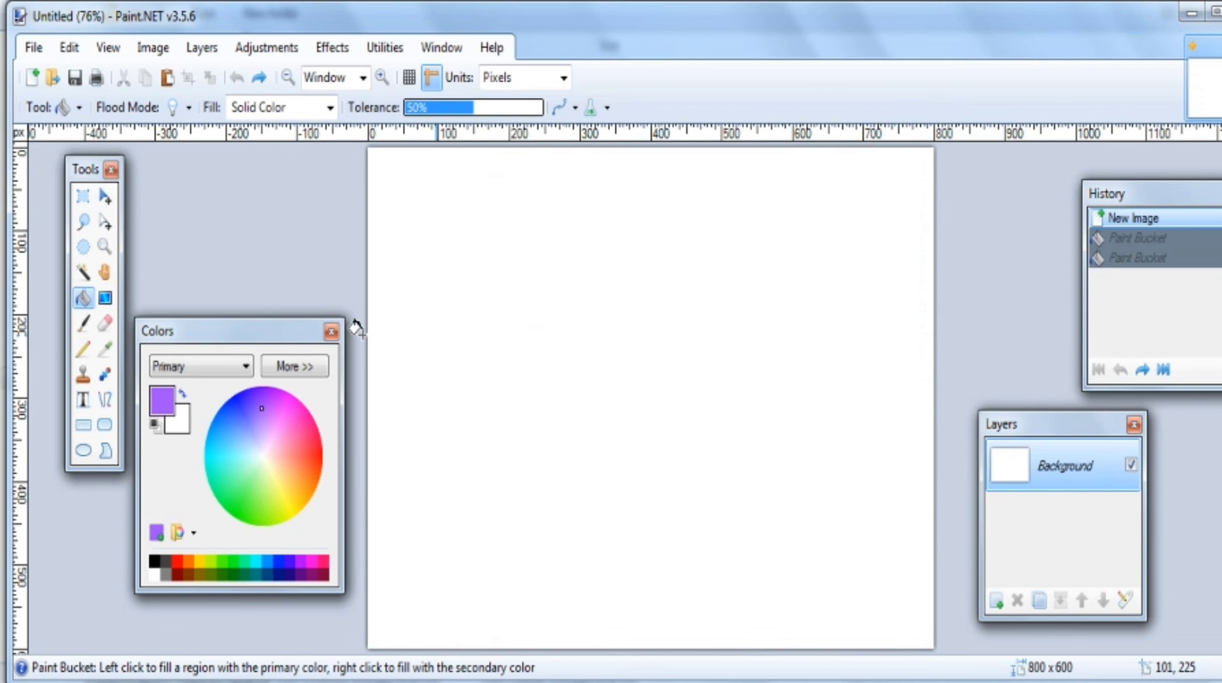
Step: Apply a linear purple-to-white gradient from near the canvas centre to its upper-left edge and finish by switching to Lasso Select
left_click(100, 305)
left_click_drag(632, 281, 371, 181)
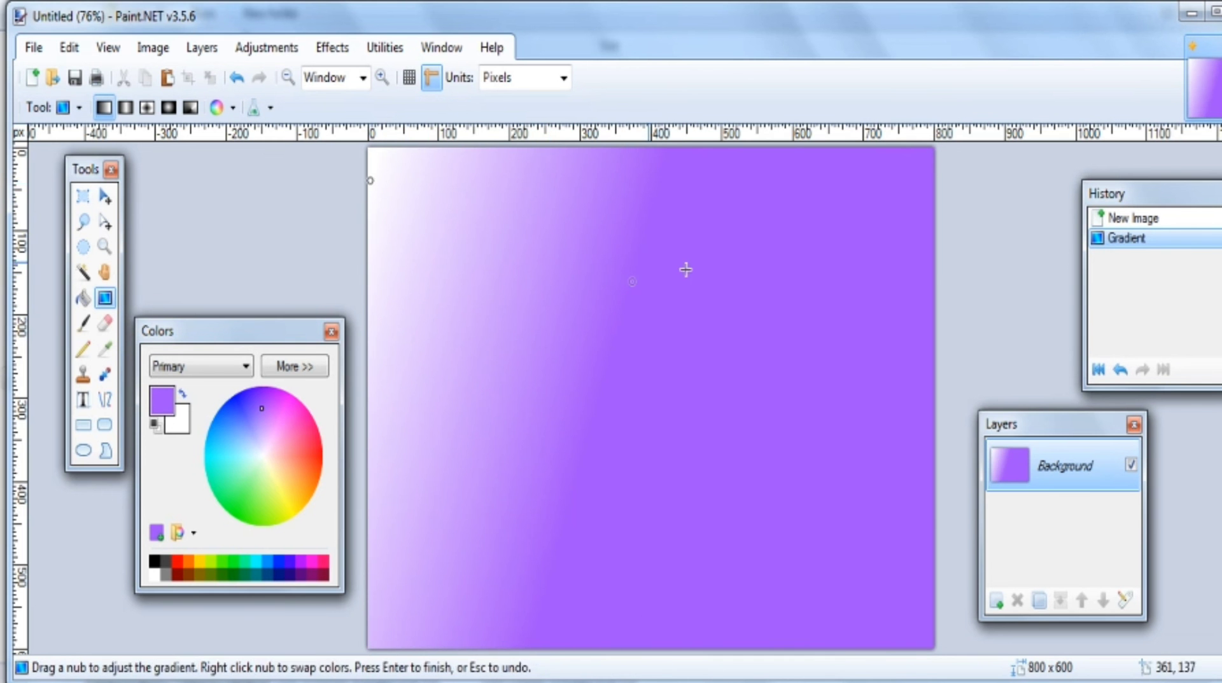
left_click(82, 224)
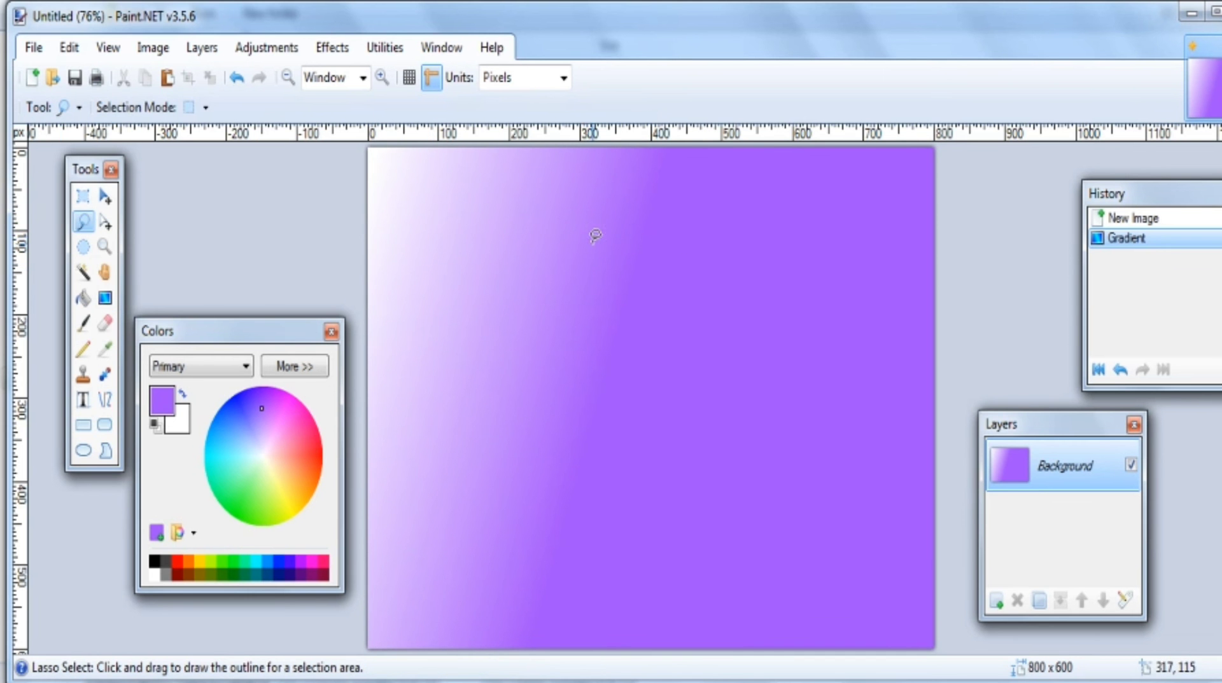
Step: Crop the image to a four-sided lasso selection of about 237 x 225 pixels, and undo back to the blank canvas
mouse_move(593, 244)
left_mouse_down()
mouse_move(486, 214)
mouse_move(442, 357)
mouse_move(461, 374)
mouse_move(596, 393)
mouse_move(603, 248)
mouse_move(579, 244)
left_mouse_up()
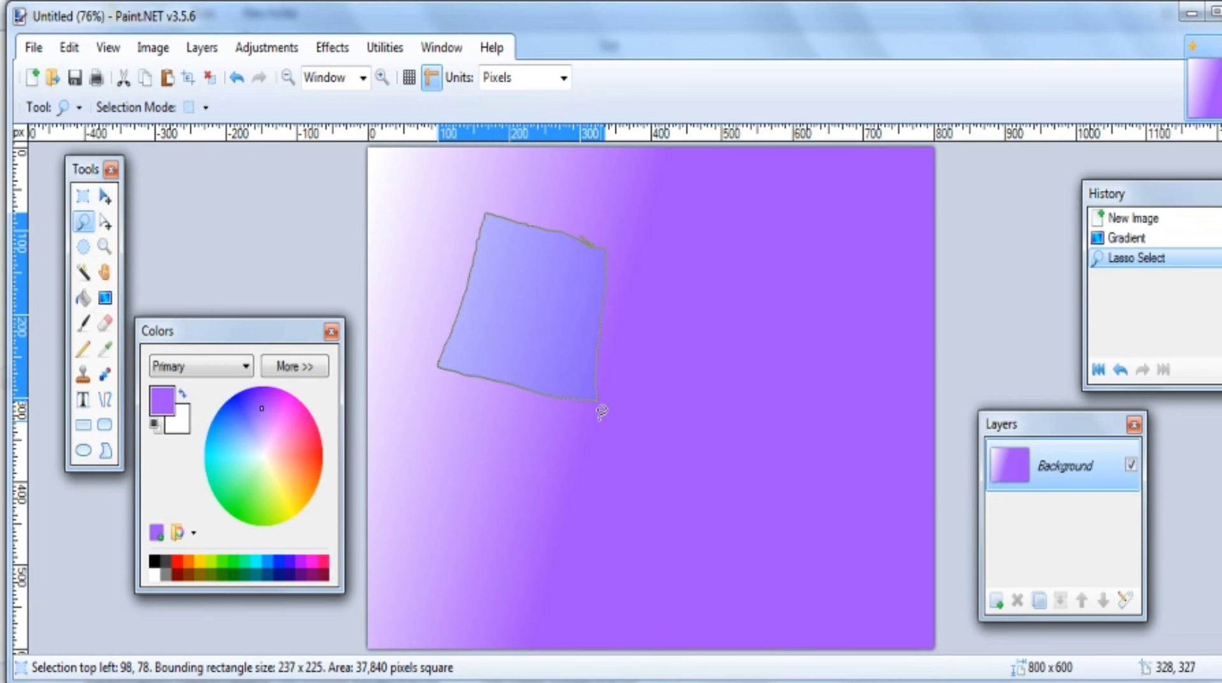
left_click(153, 47)
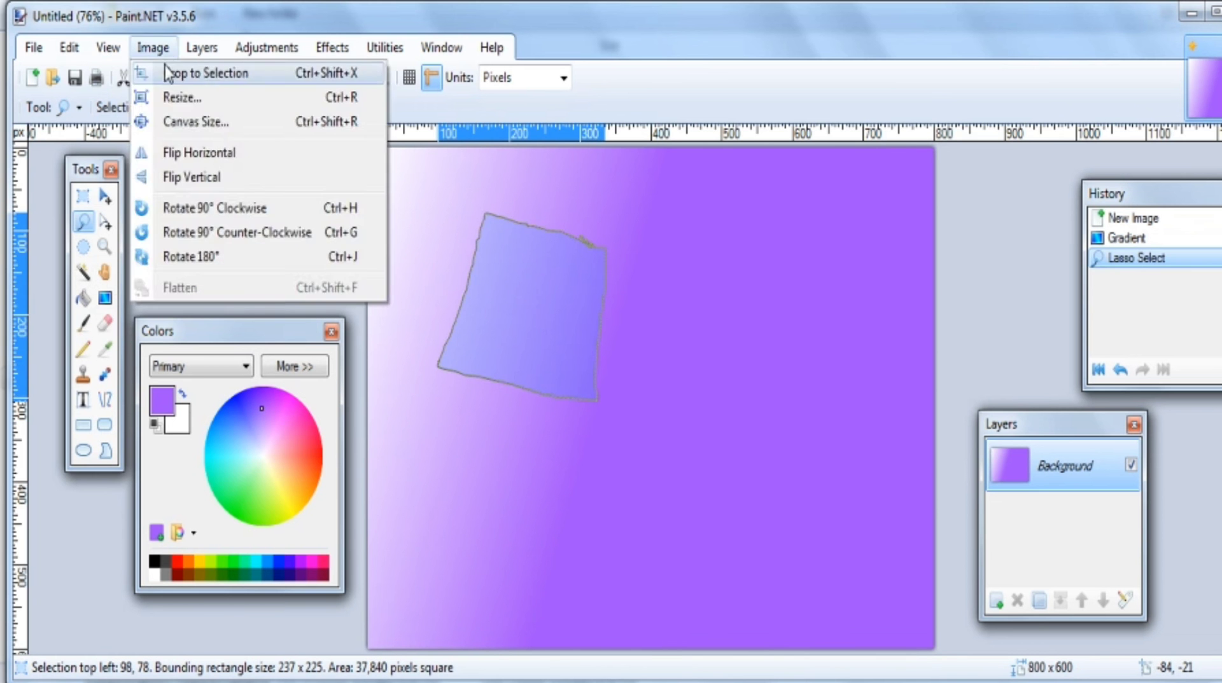
left_click(163, 73)
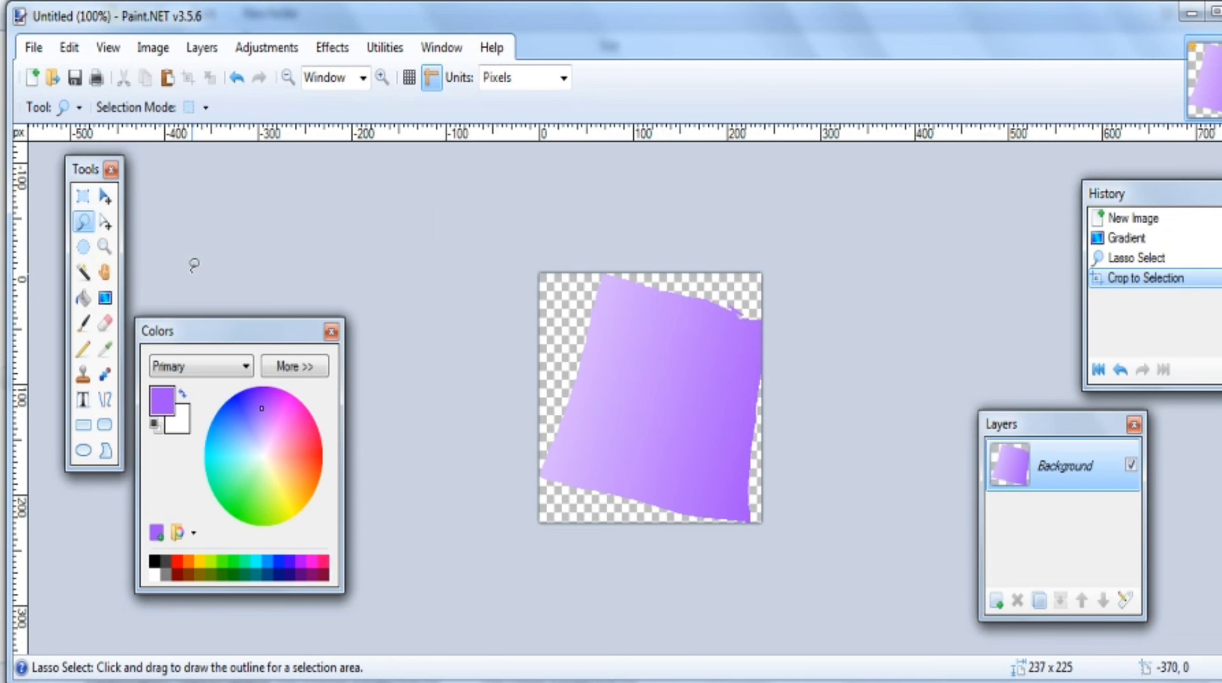
key("ctrl+z")
key("ctrl+z")
key("ctrl+z")
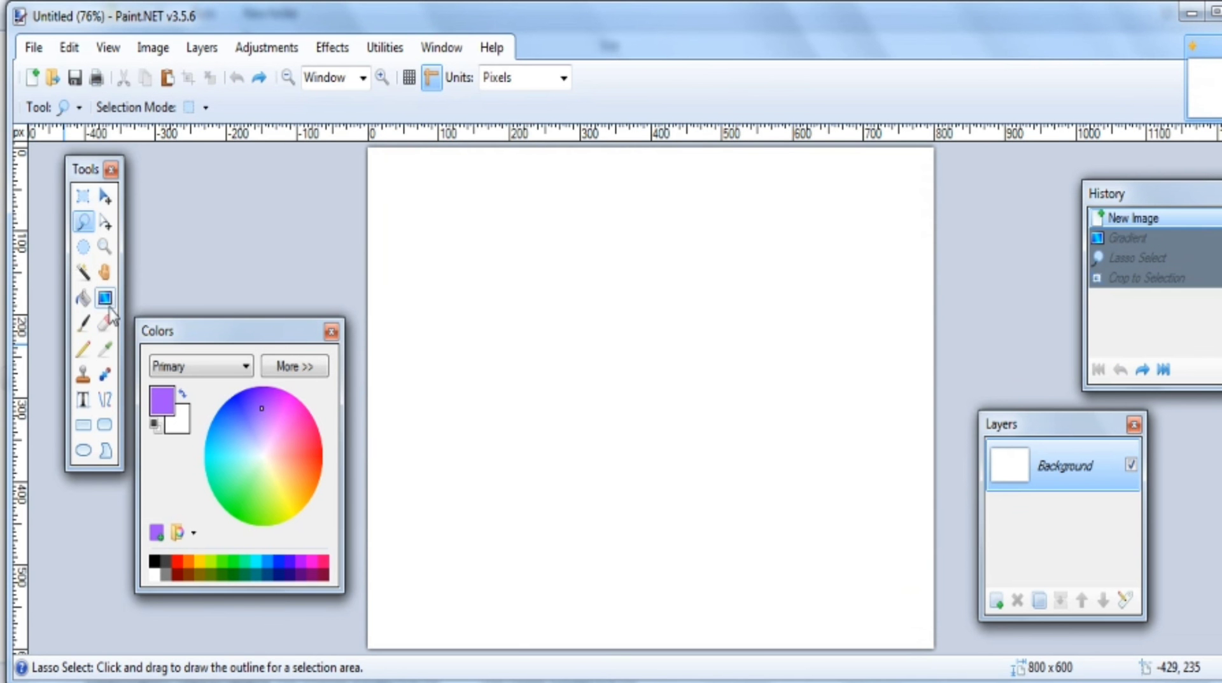
Step: Paint freehand purple Paintbrush strokes, run the 2-pixel Eraser along the curve, and undo back to the blank canvas
left_click(89, 324)
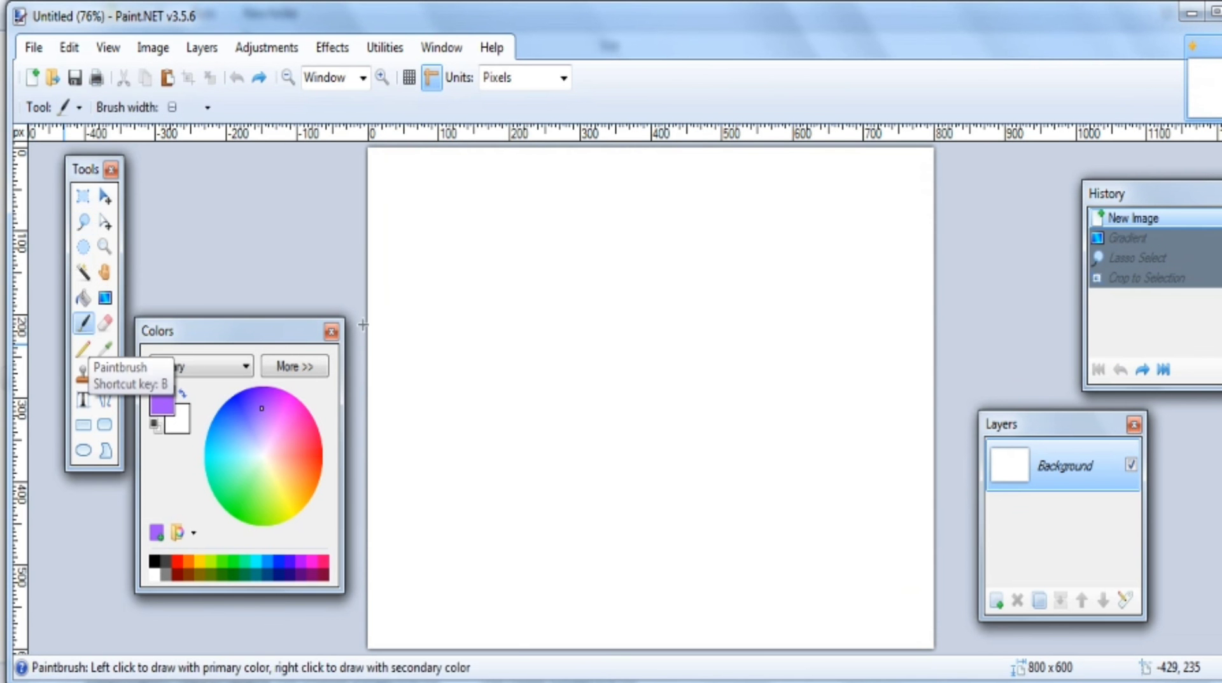
mouse_move(432, 292)
left_mouse_down()
mouse_move(611, 272)
mouse_move(533, 415)
mouse_move(533, 500)
left_mouse_up()
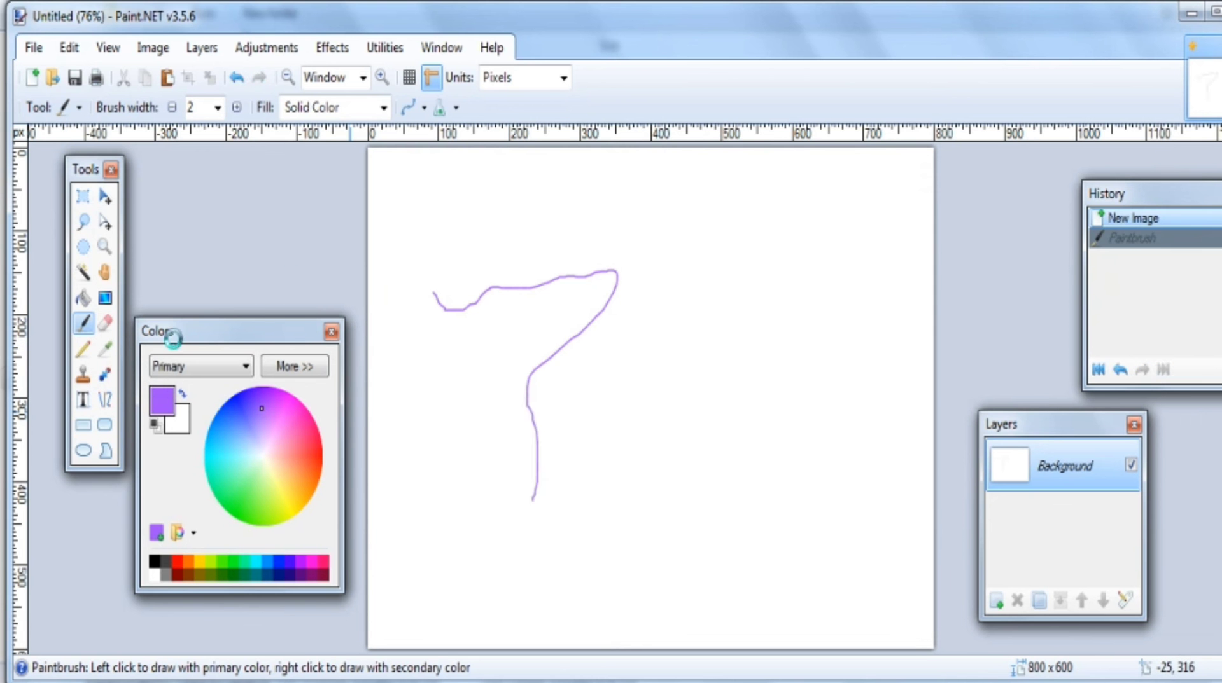
mouse_move(386, 262)
left_mouse_down()
mouse_move(519, 276)
mouse_move(603, 507)
left_mouse_up()
left_click(107, 323)
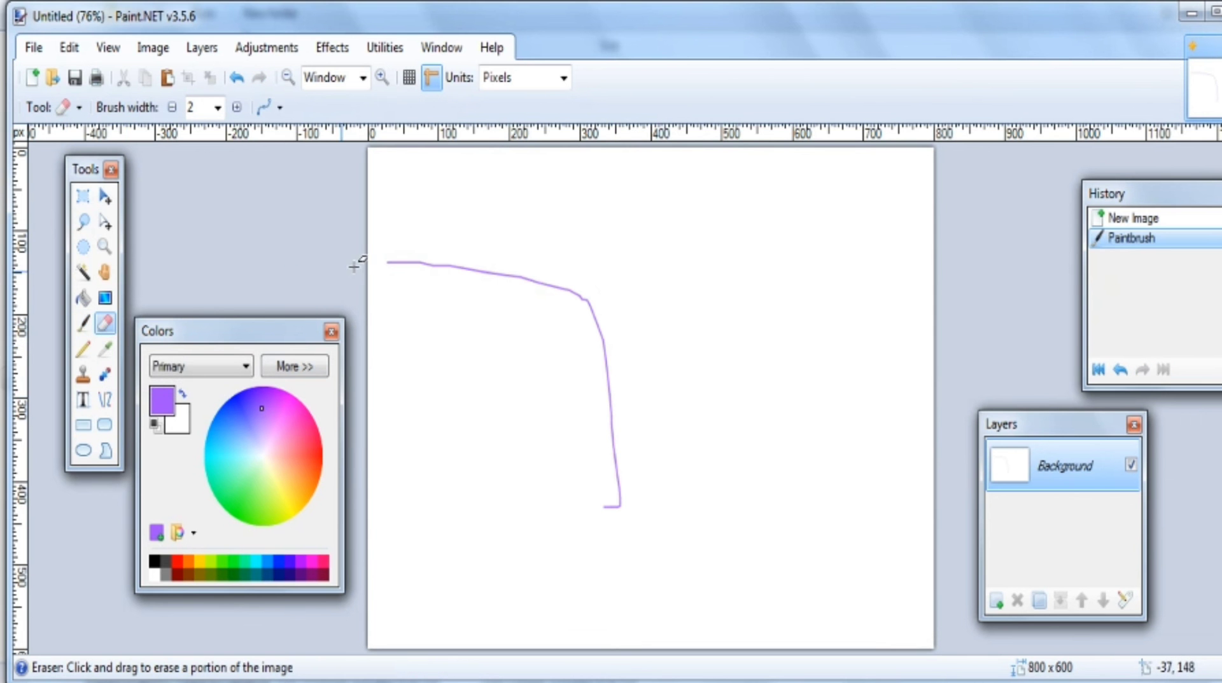
mouse_move(381, 261)
left_mouse_down()
mouse_move(509, 276)
mouse_move(521, 298)
mouse_move(637, 334)
mouse_move(616, 436)
left_mouse_up()
key("ctrl+z")
key("ctrl+z")
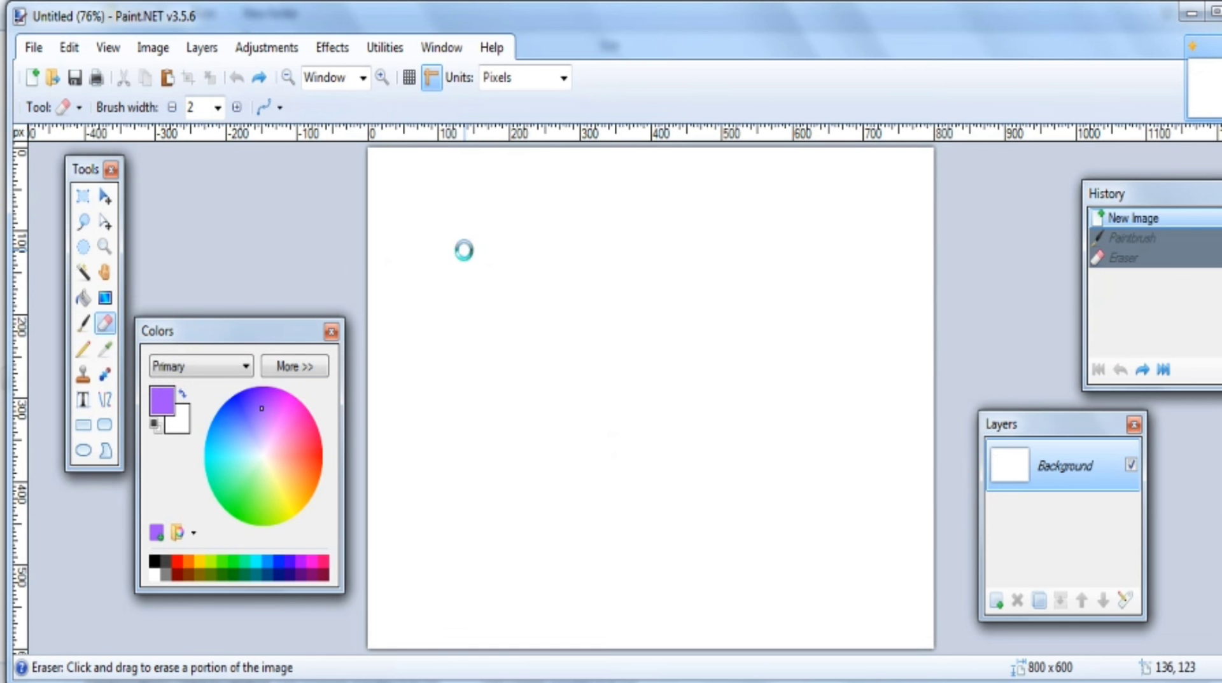
Step: Restore the purple brush curve, erase part of its upper section with the Eraser width set to 45, and undo everything
key("ctrl+y")
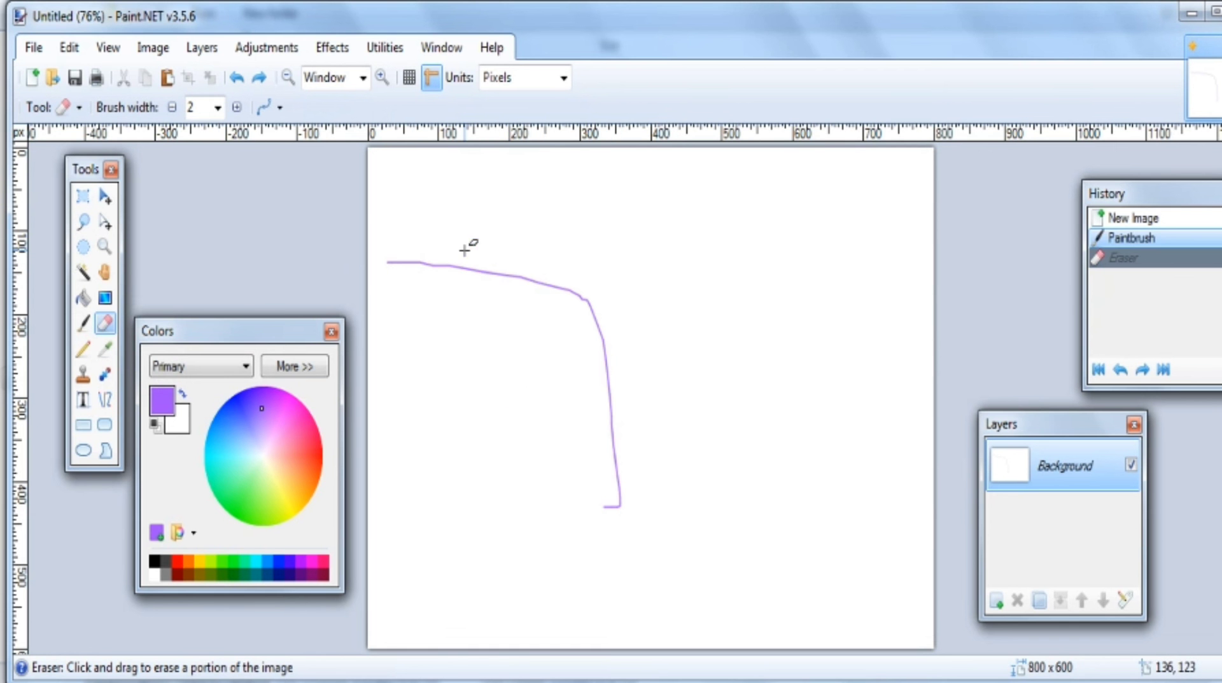
left_click(218, 106)
left_click(201, 446)
left_click_drag(453, 267, 477, 281)
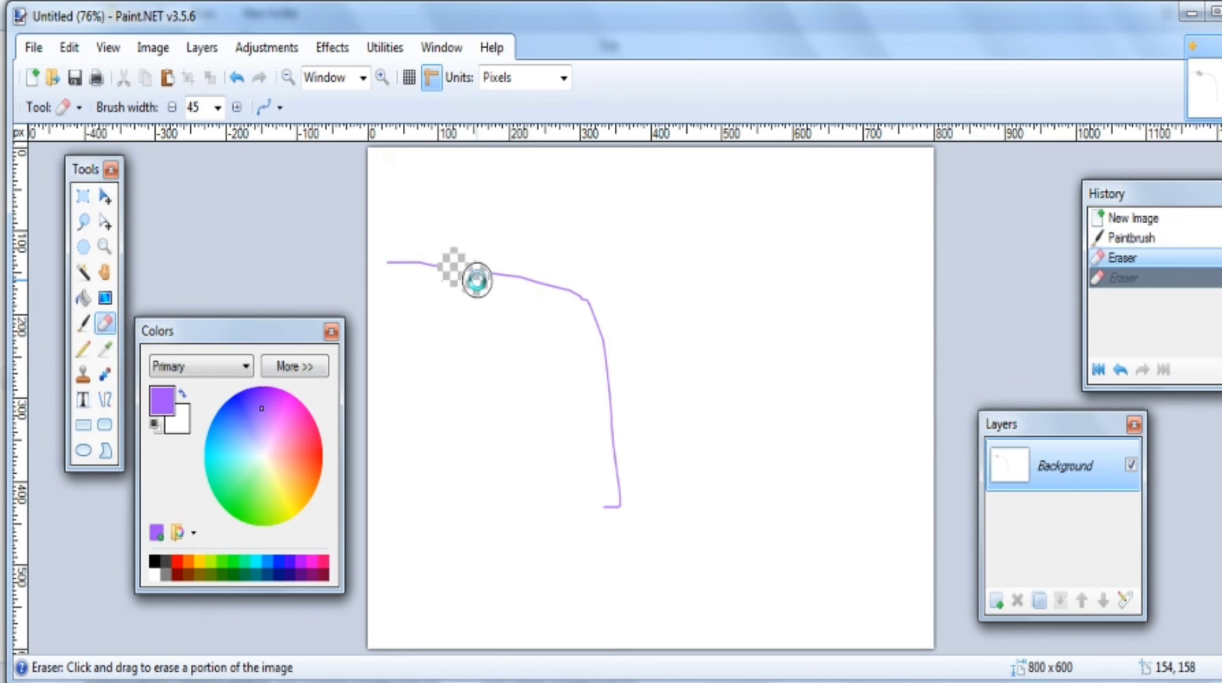
key("ctrl+z")
key("ctrl+z")
key("ctrl+z")
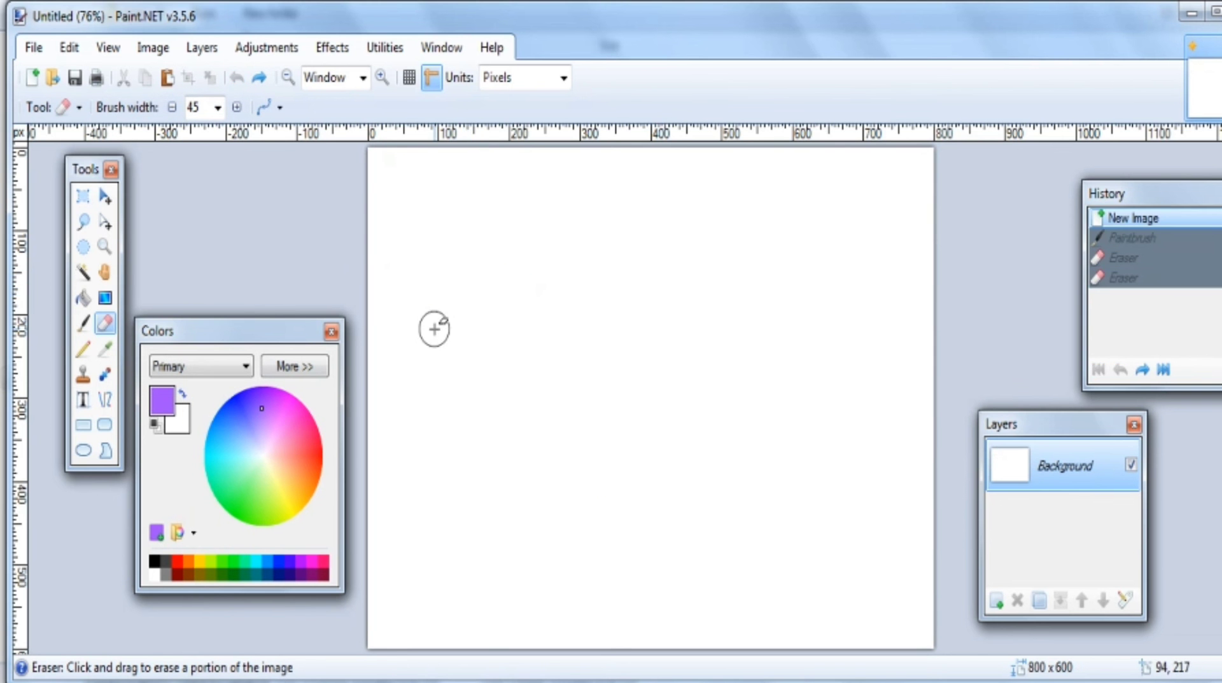
Step: View the Pencil's blending options, draw a short zigzag line with the Pencil, and undo it
left_click(84, 349)
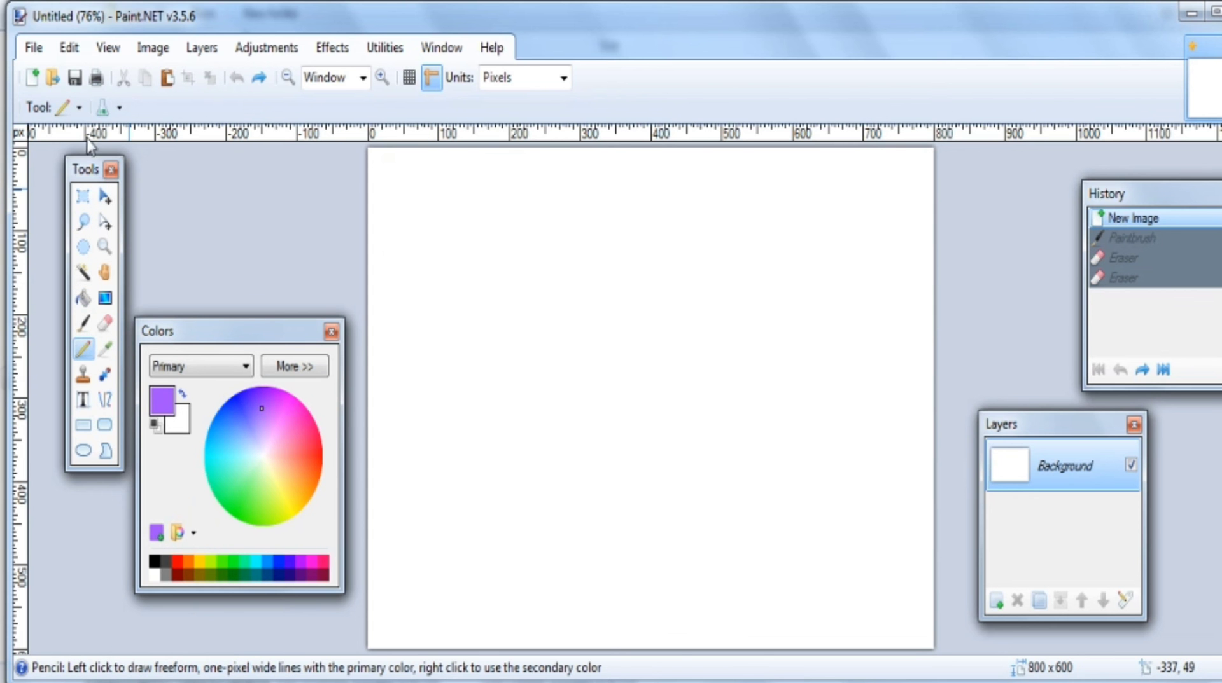
left_click(119, 109)
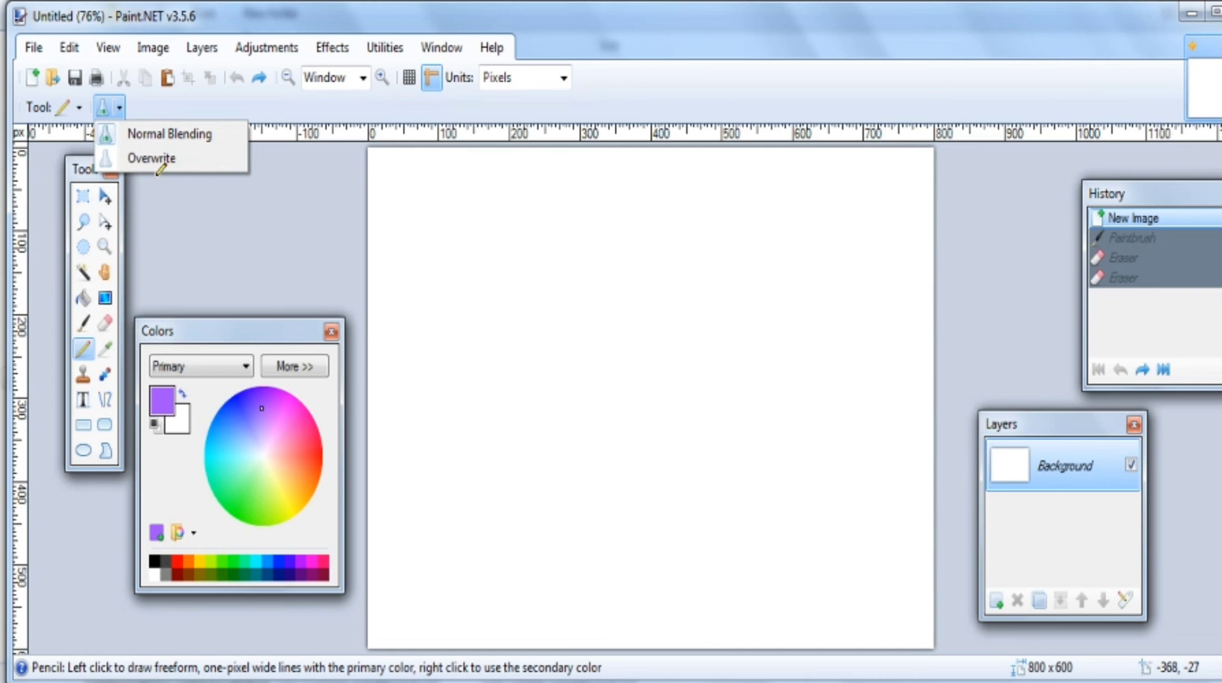
left_click(113, 330)
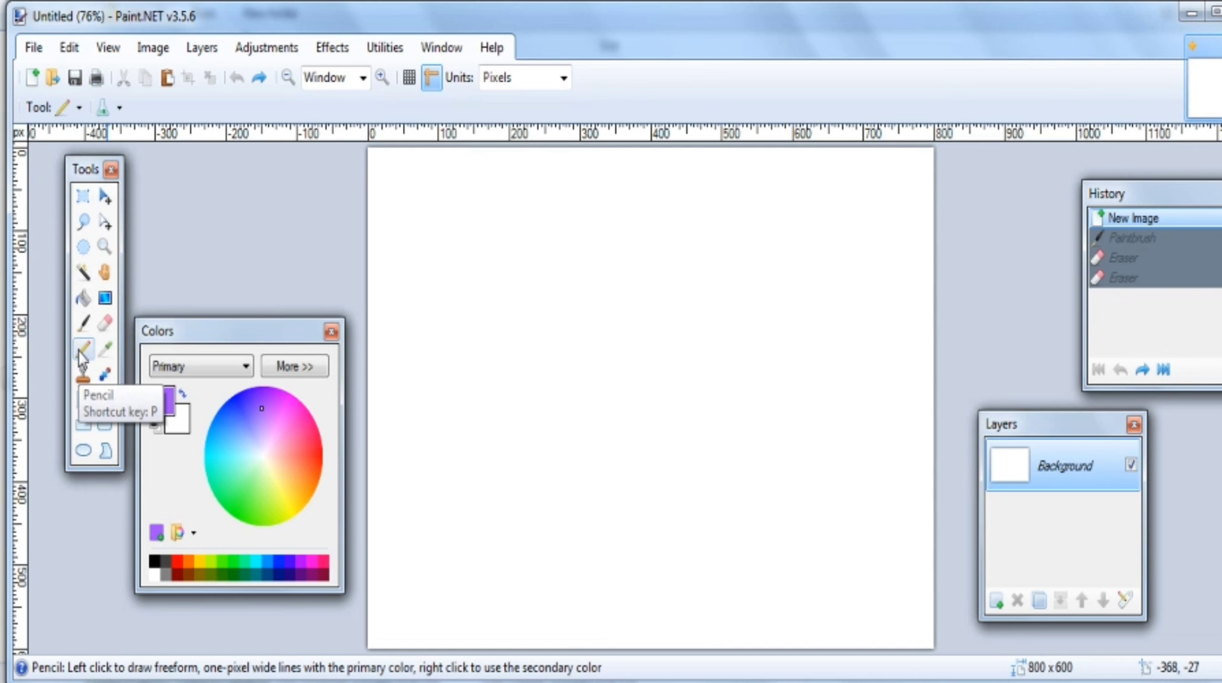
left_click_drag(458, 280, 556, 327)
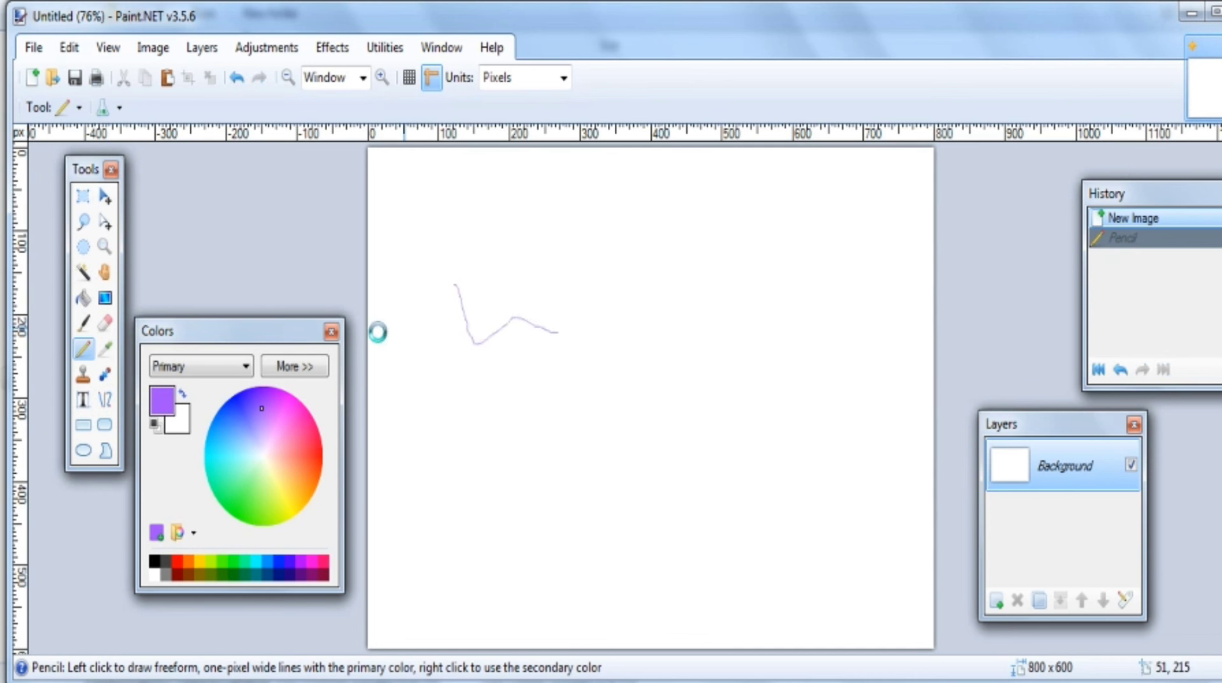
key("ctrl+z")
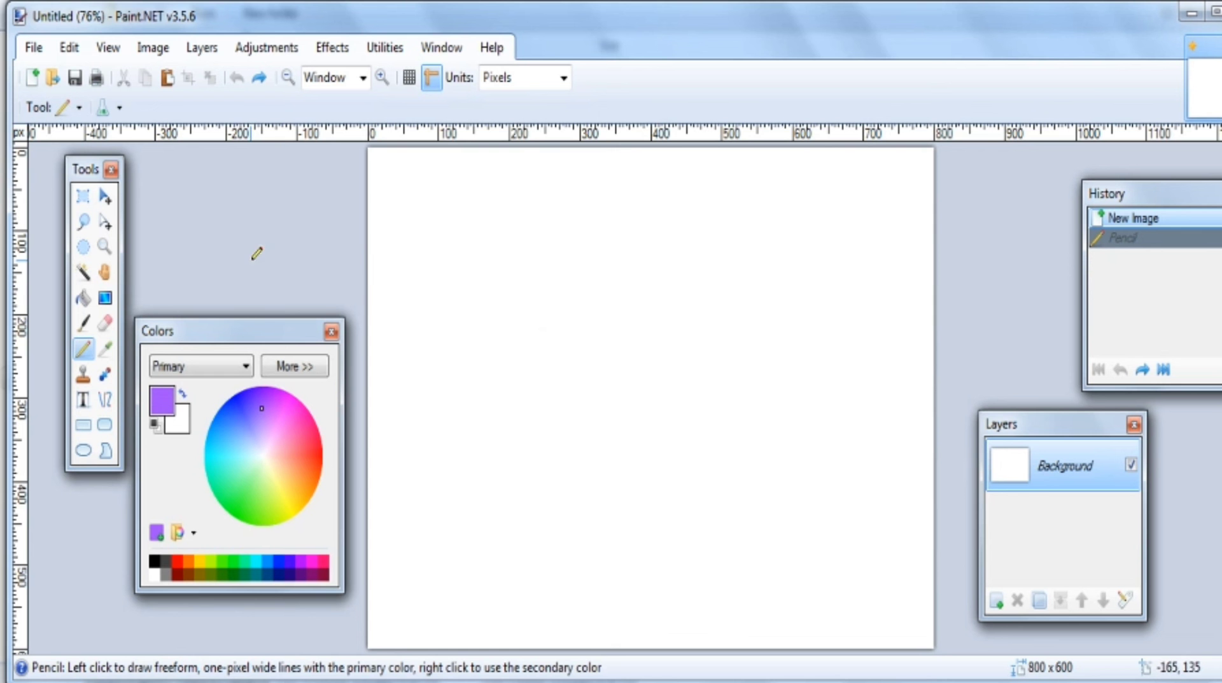
Step: Try the Color Picker on the white canvas, and fill the whole canvas with periwinkle blue using the Paint Bucket
left_click(106, 350)
left_click(473, 378)
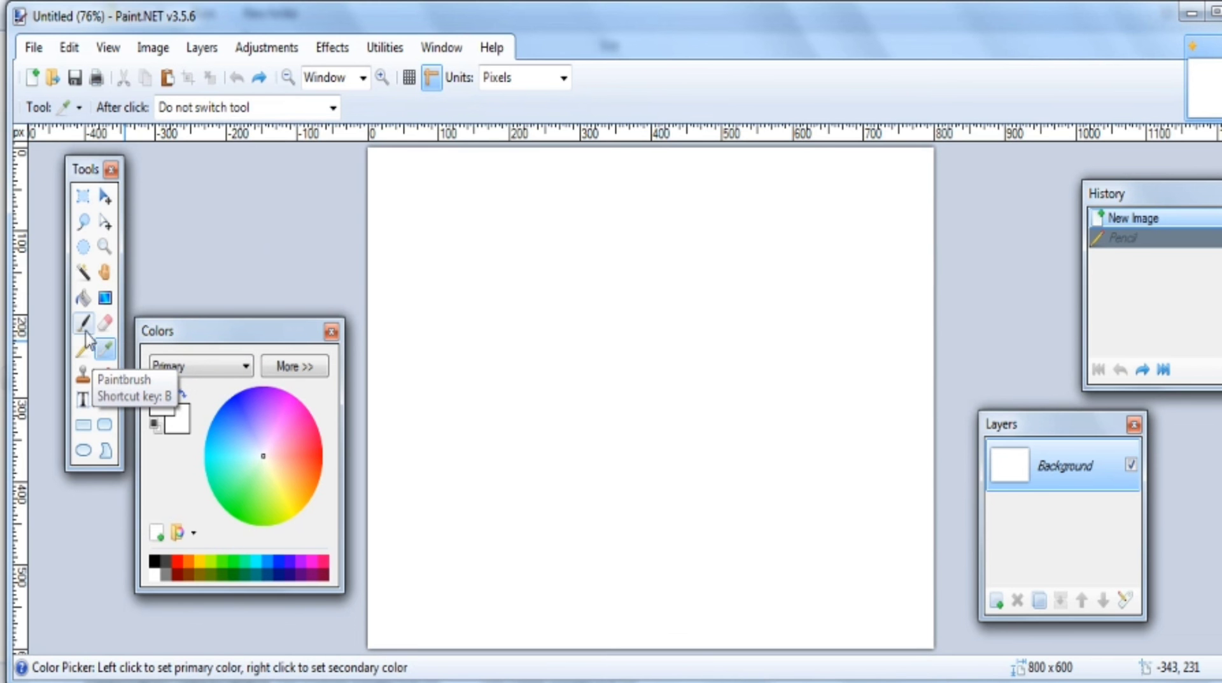
left_click(83, 297)
left_click(248, 423)
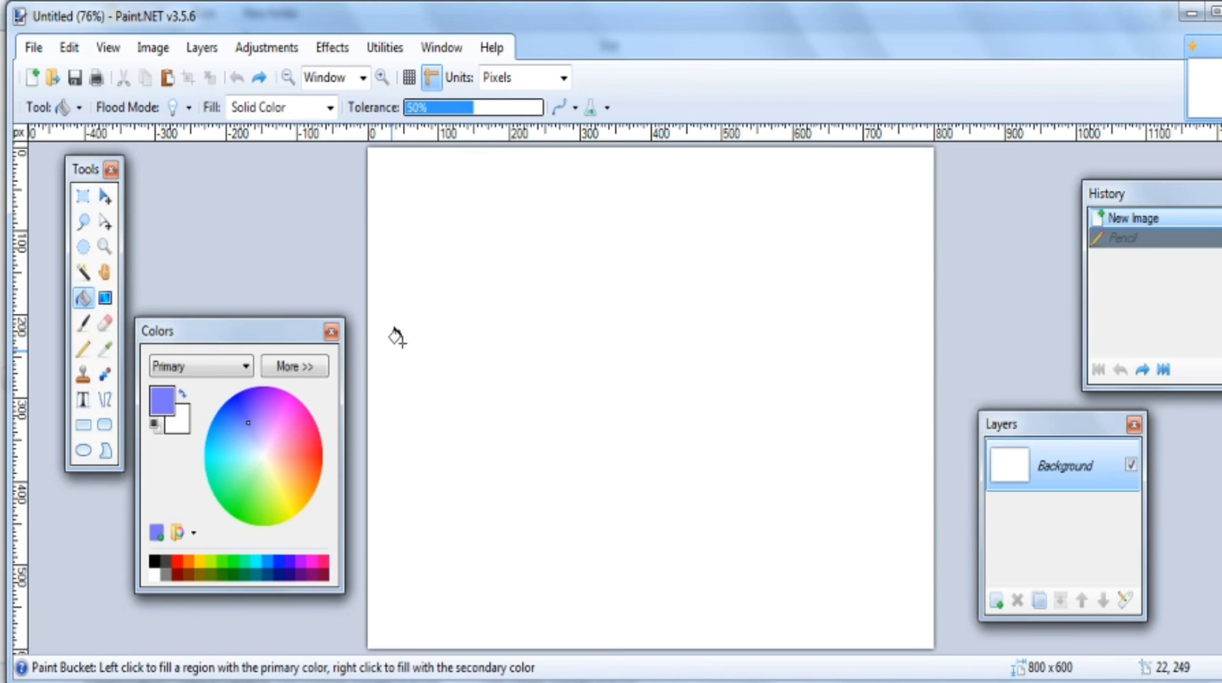
left_click(394, 314)
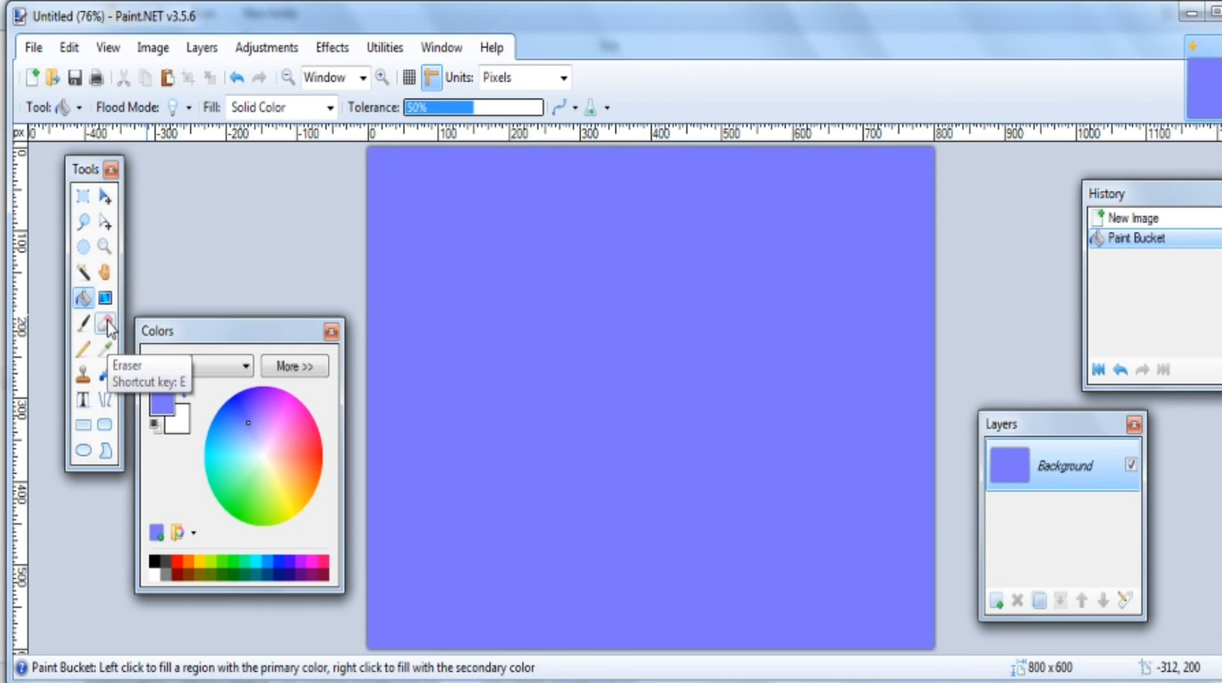
Step: Select a rectangle of about 187 x 168 pixels left of the canvas centre and fill it with yellow
left_click(83, 196)
left_click_drag(439, 279, 571, 420)
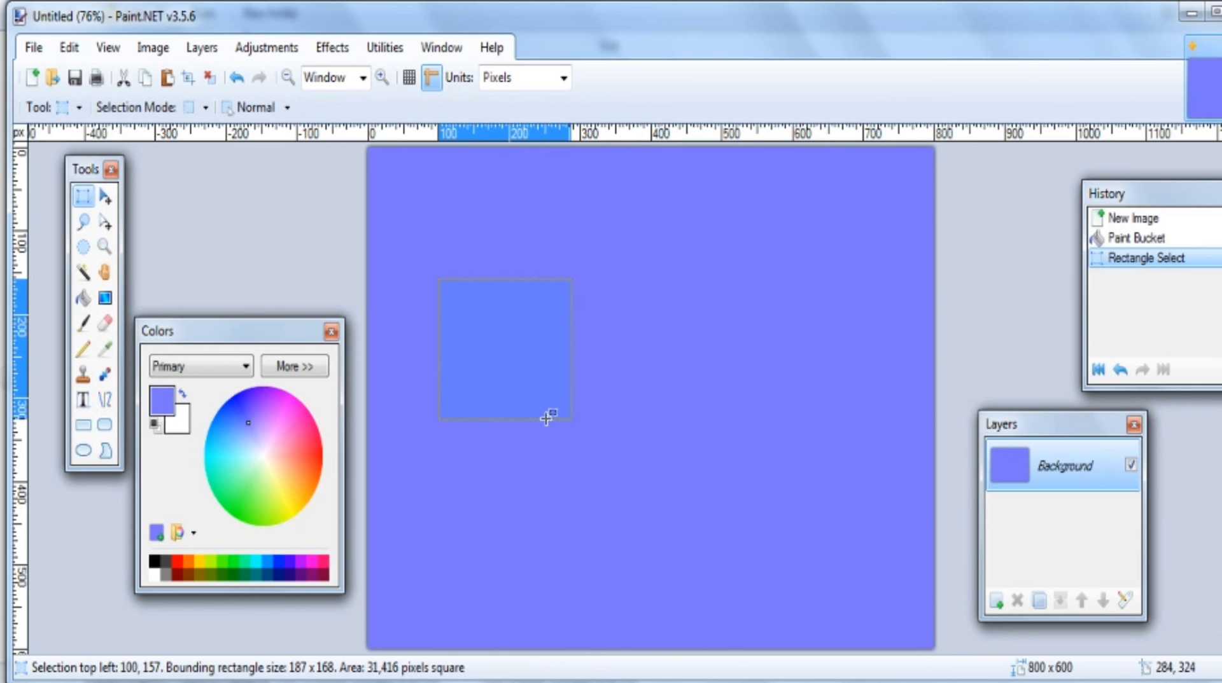
left_click(83, 298)
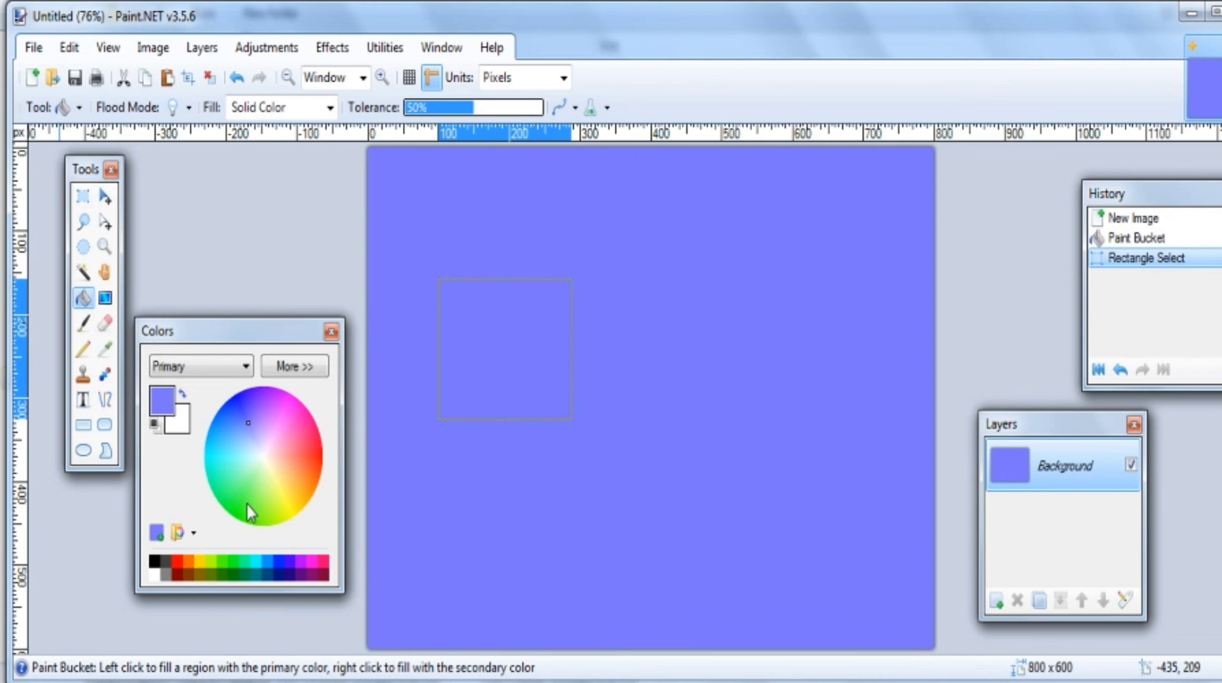
left_click(285, 511)
left_click(494, 352)
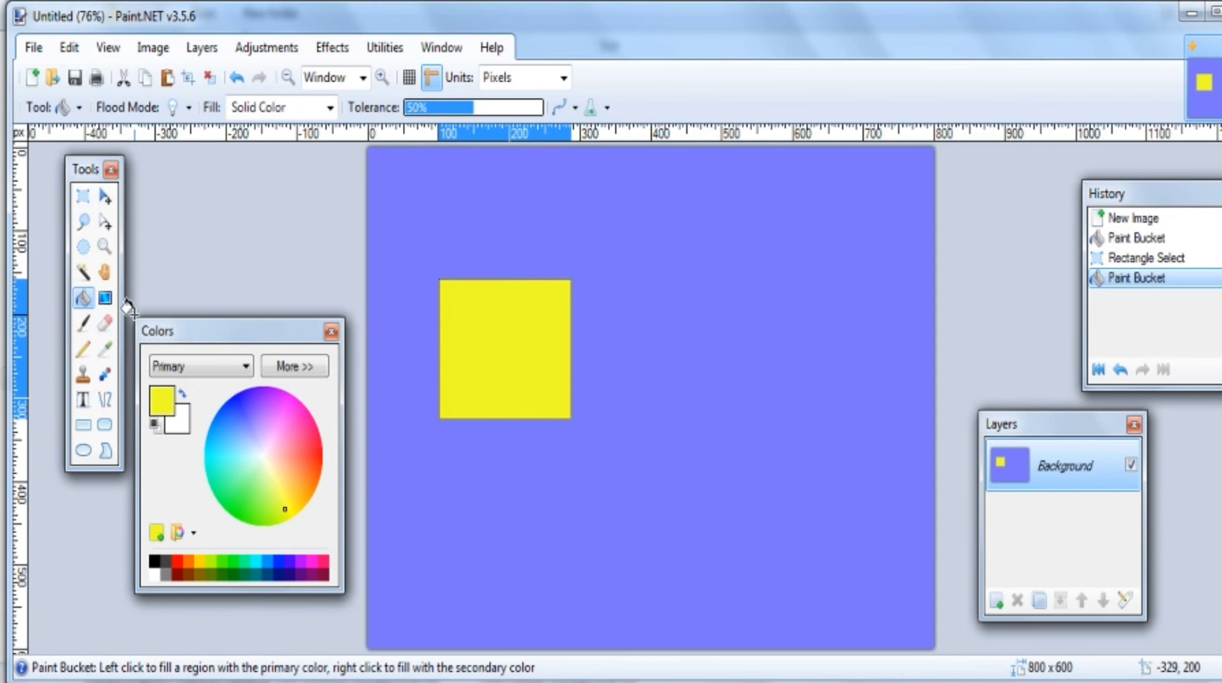
Step: Use the Color Picker to sample the blue background and the yellow rectangle as the primary color
left_click(105, 351)
left_click(591, 459)
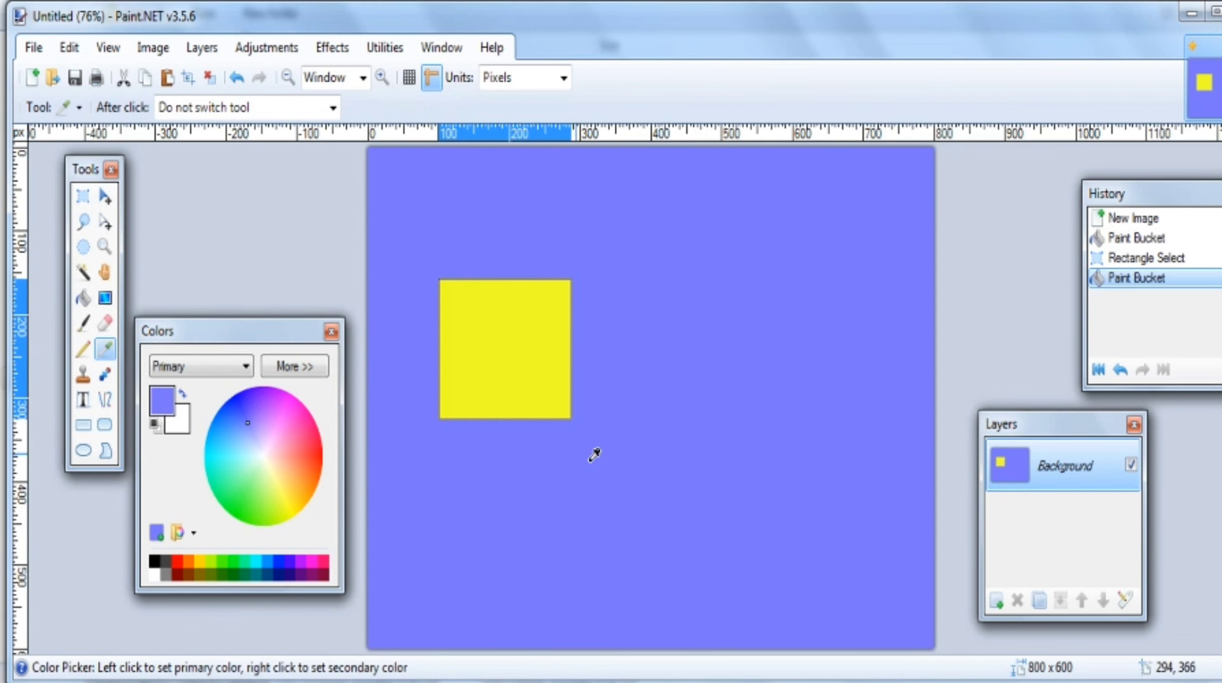
left_click(472, 343)
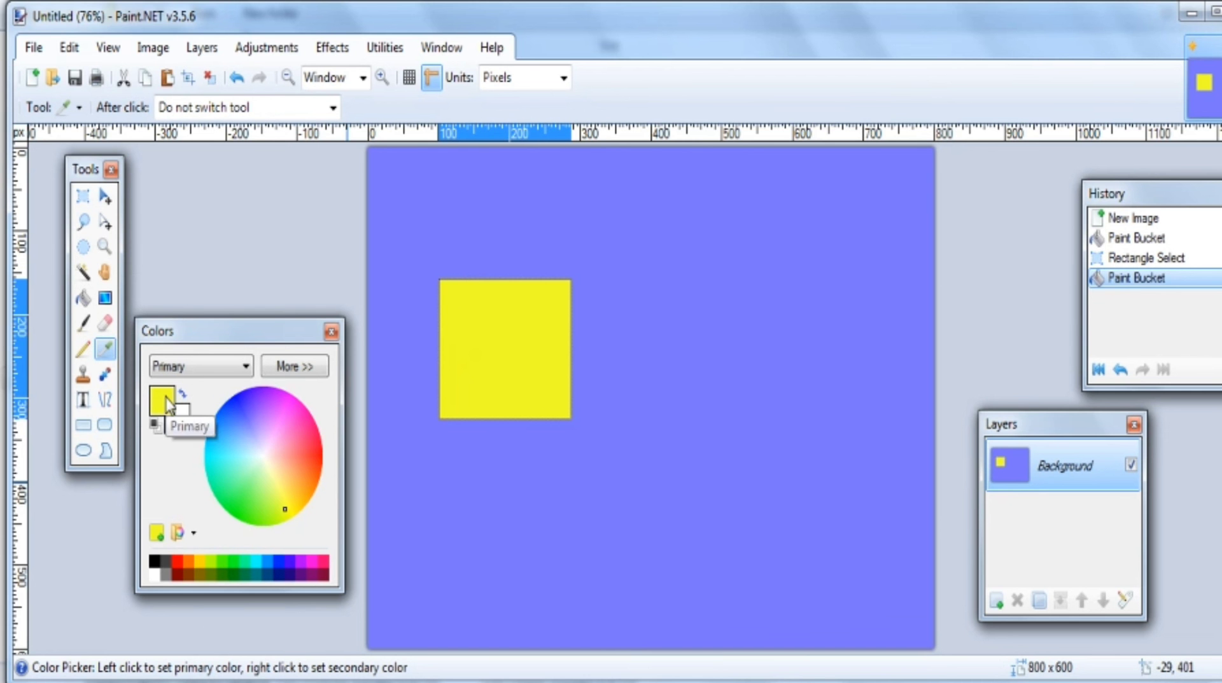
Step: Switch briefly to the Clone Stamp, and apply one 45-pixel Recolor dab inside the yellow rectangle
left_click(84, 376)
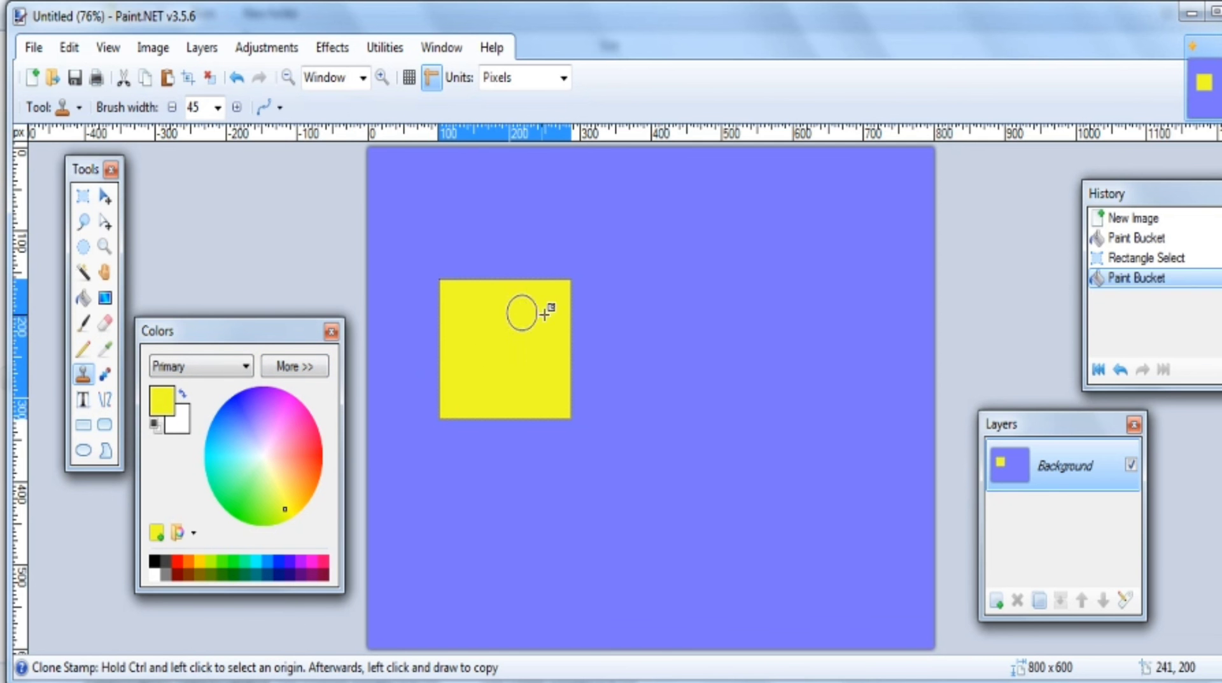
left_click(106, 376)
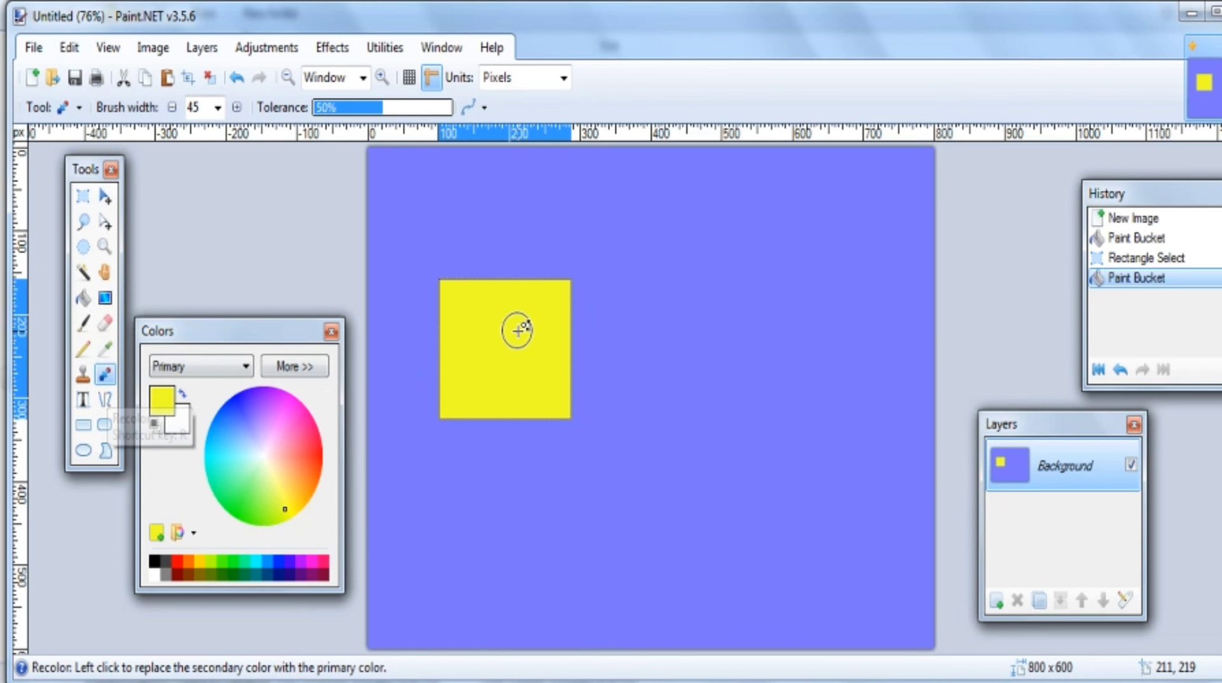
left_click(517, 331)
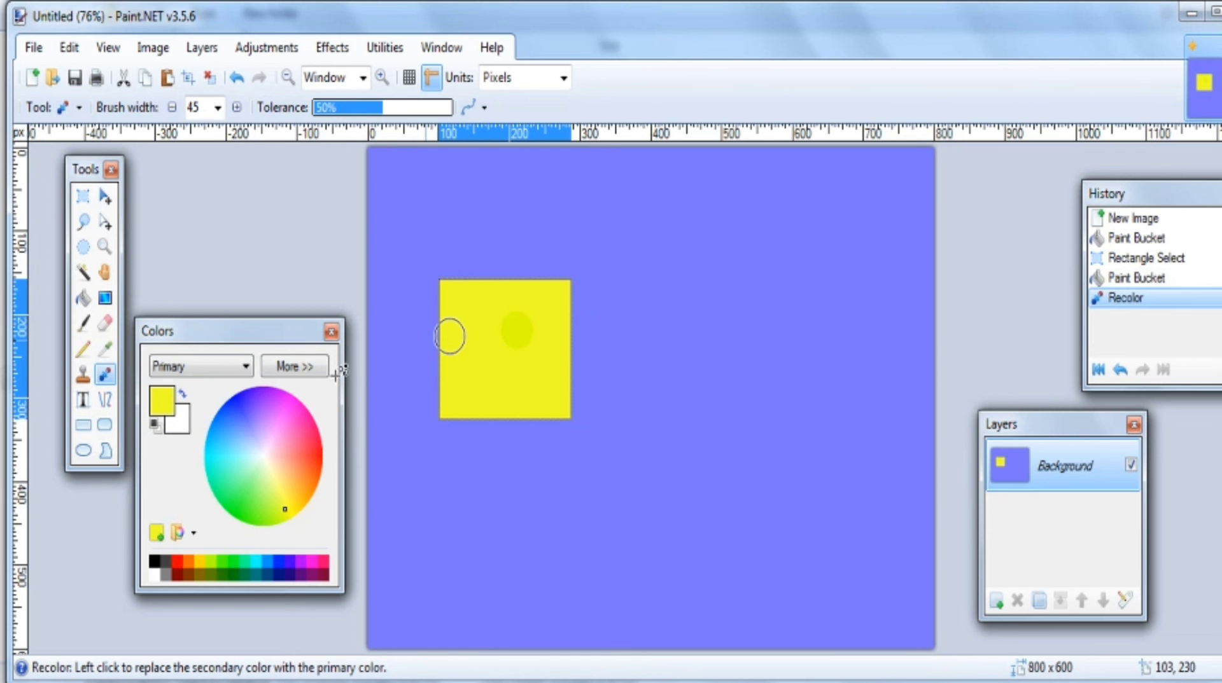
Step: Place a text insertion point with the Text tool, in Arial 12, up and to the right of the yellow rectangle
left_click(84, 402)
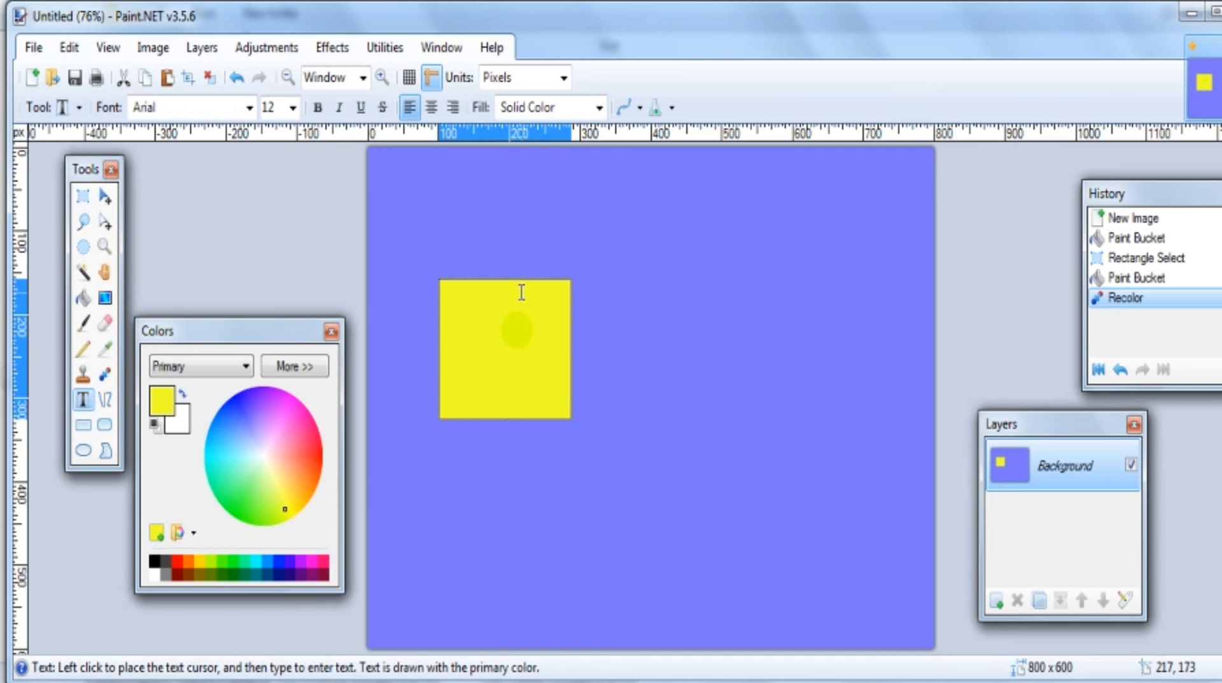
left_click(606, 252)
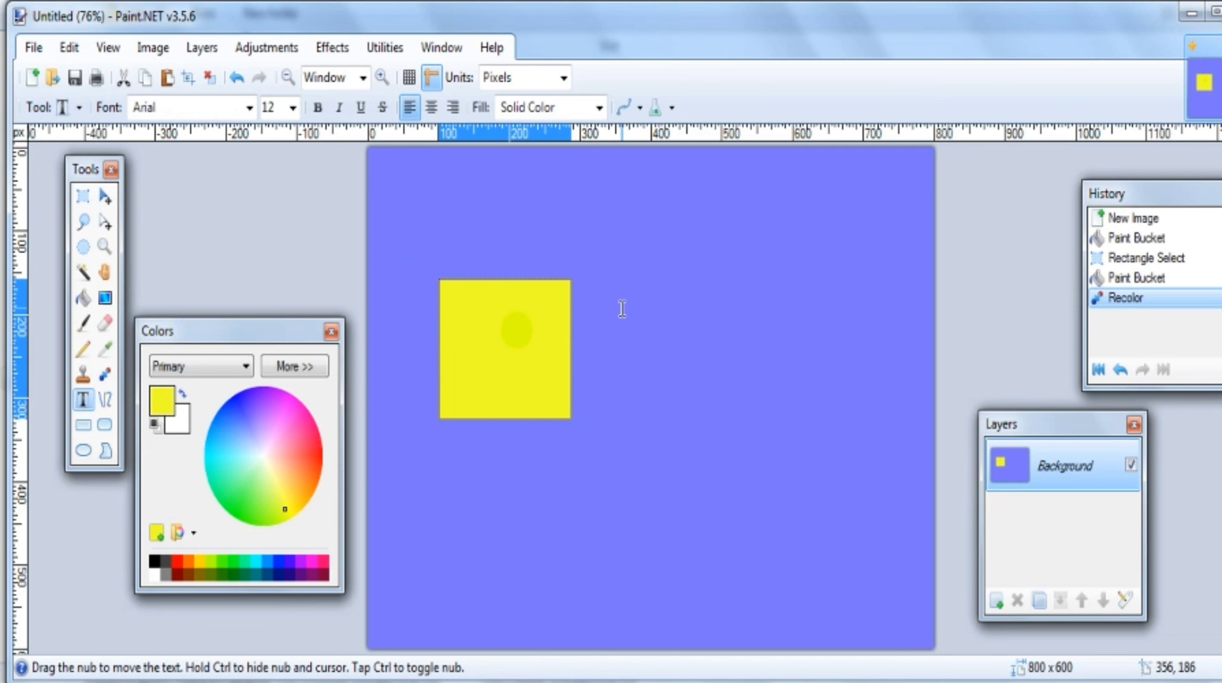
left_click(630, 264)
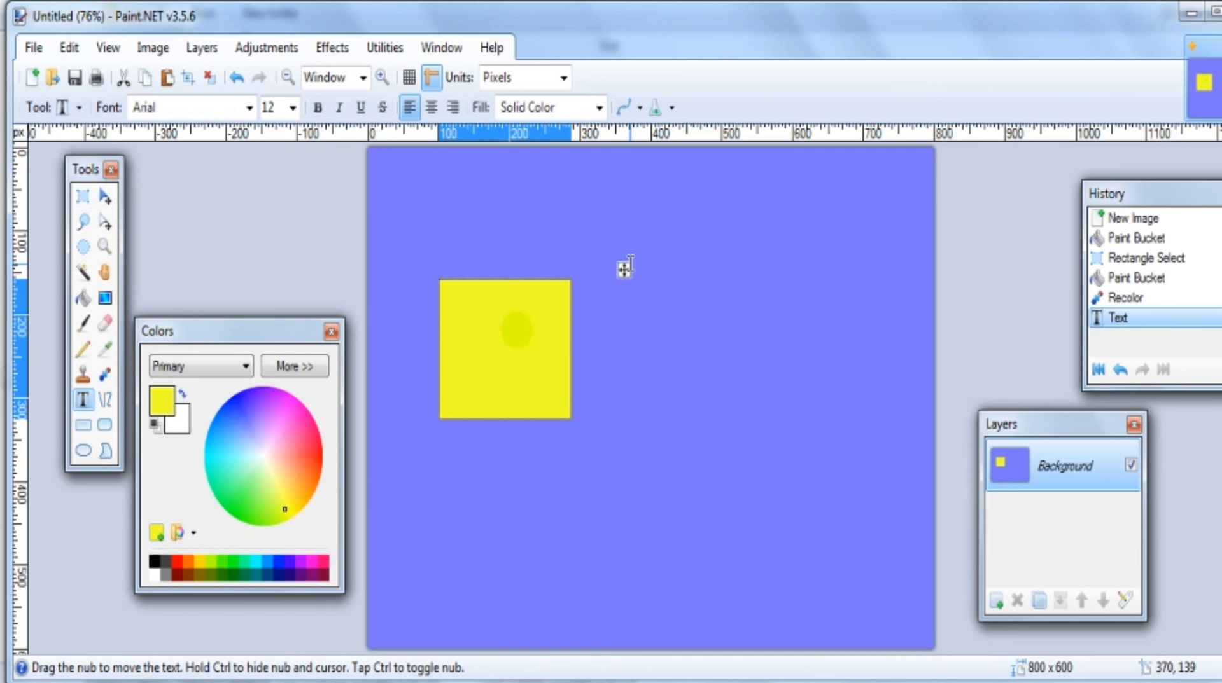
Step: Draw a Line / Curve to the right of the yellow rectangle and reshape it by its control points
left_click(106, 401)
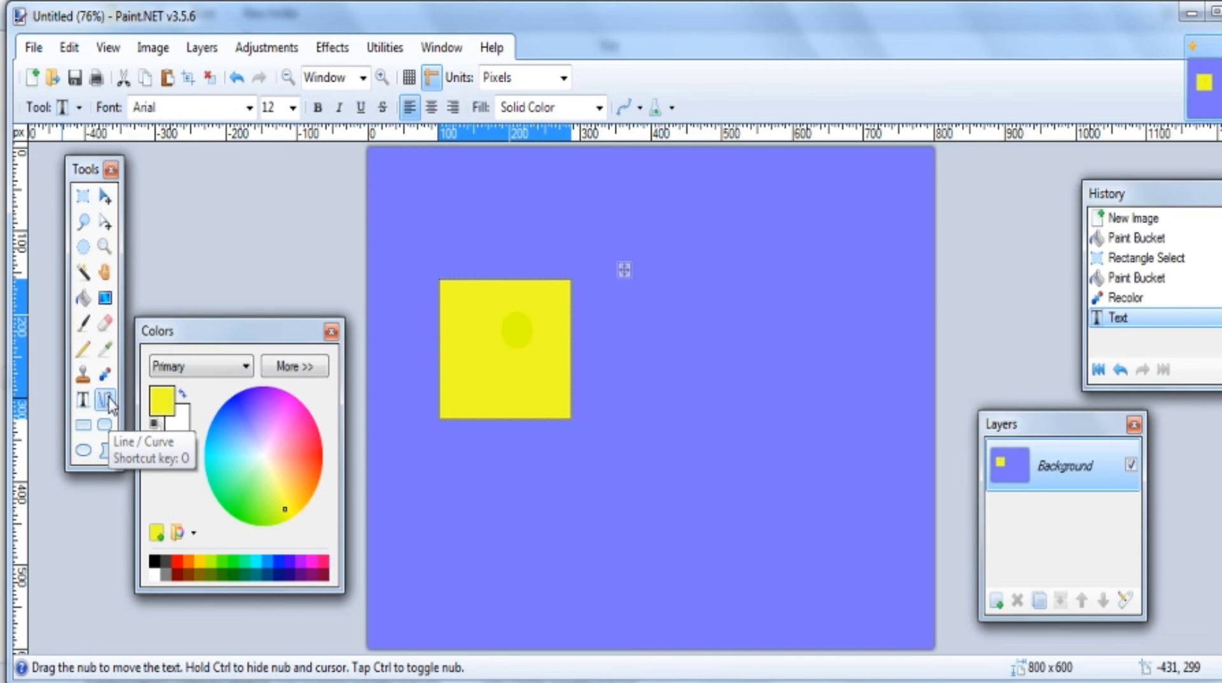
mouse_move(700, 423)
left_mouse_down()
mouse_move(756, 509)
mouse_move(750, 468)
left_mouse_up()
left_click_drag(683, 407, 767, 364)
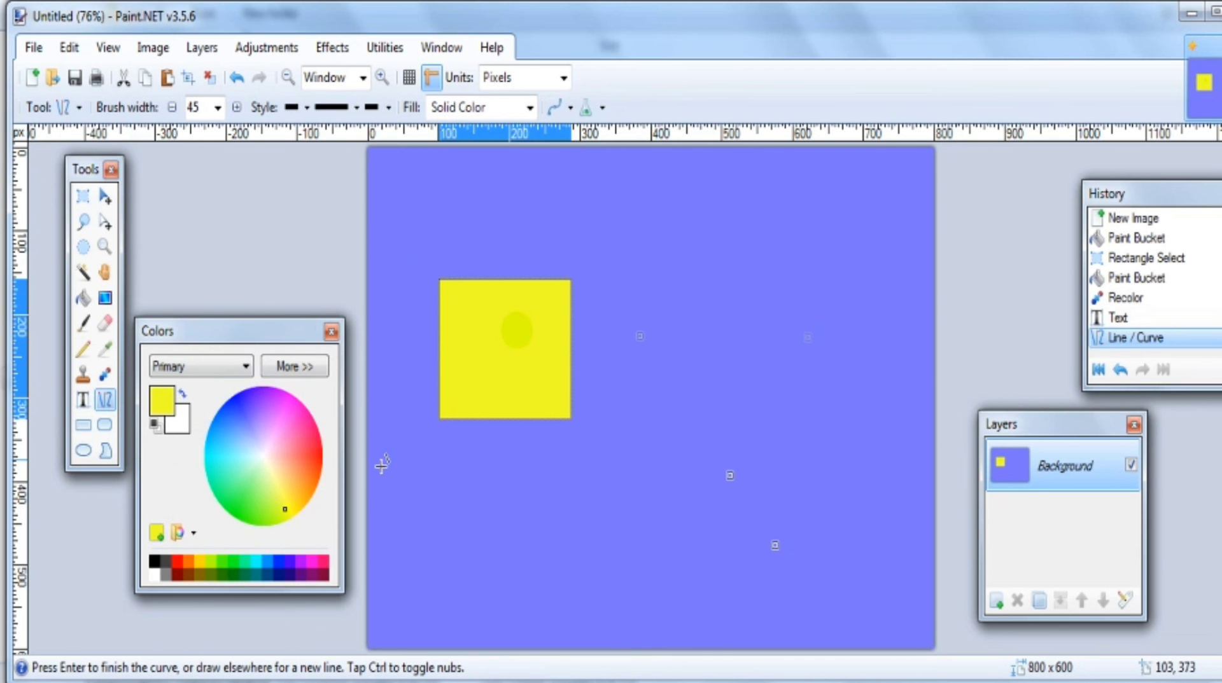
Step: Set the Rectangle tool to Draw Filled Shape after viewing the available brush widths, and switch to the Rounded Rectangle tool
left_click(83, 425)
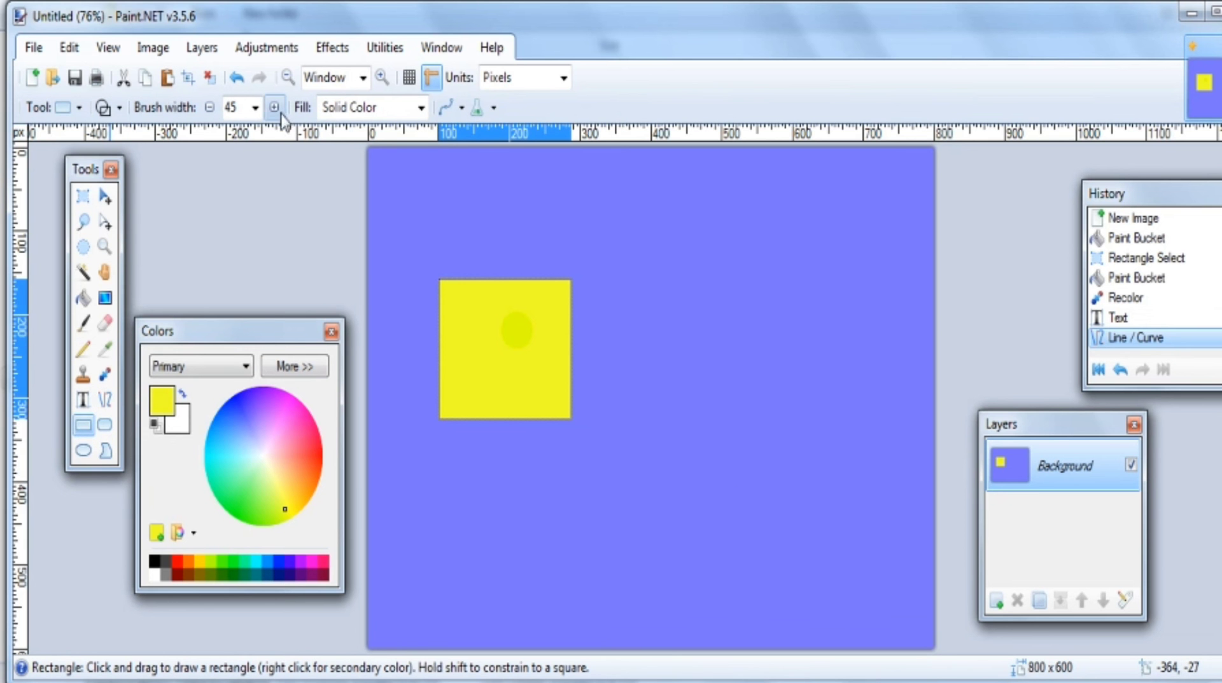
left_click(255, 107)
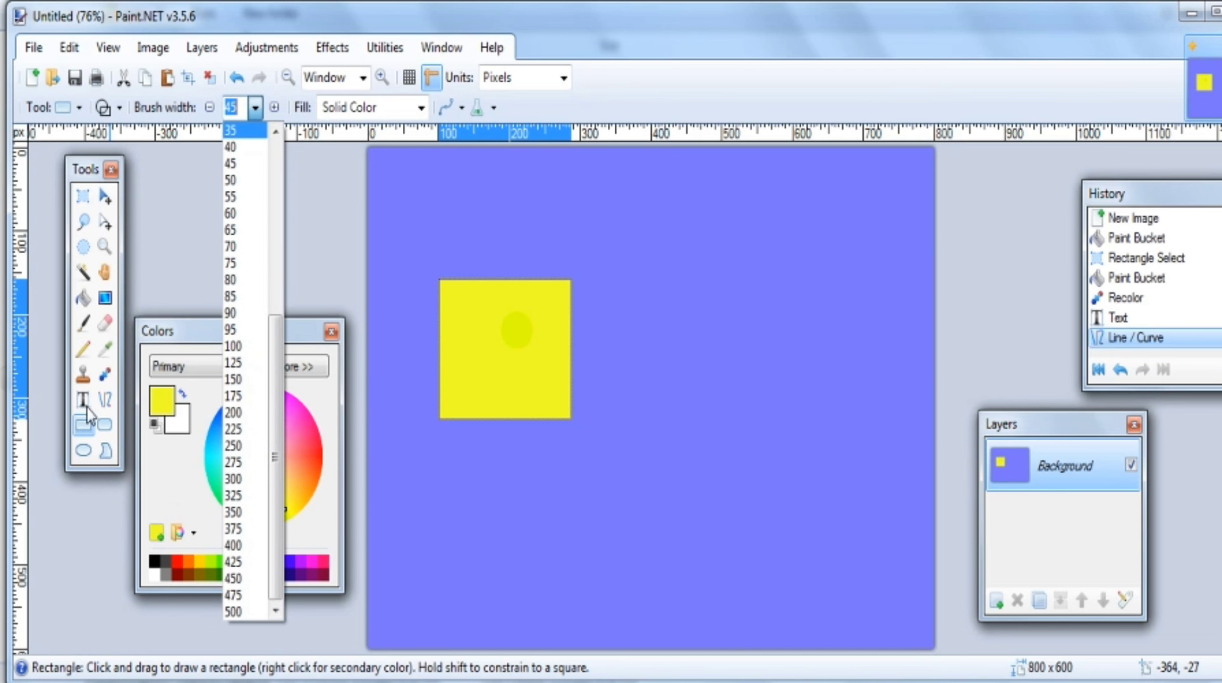
left_click(114, 113)
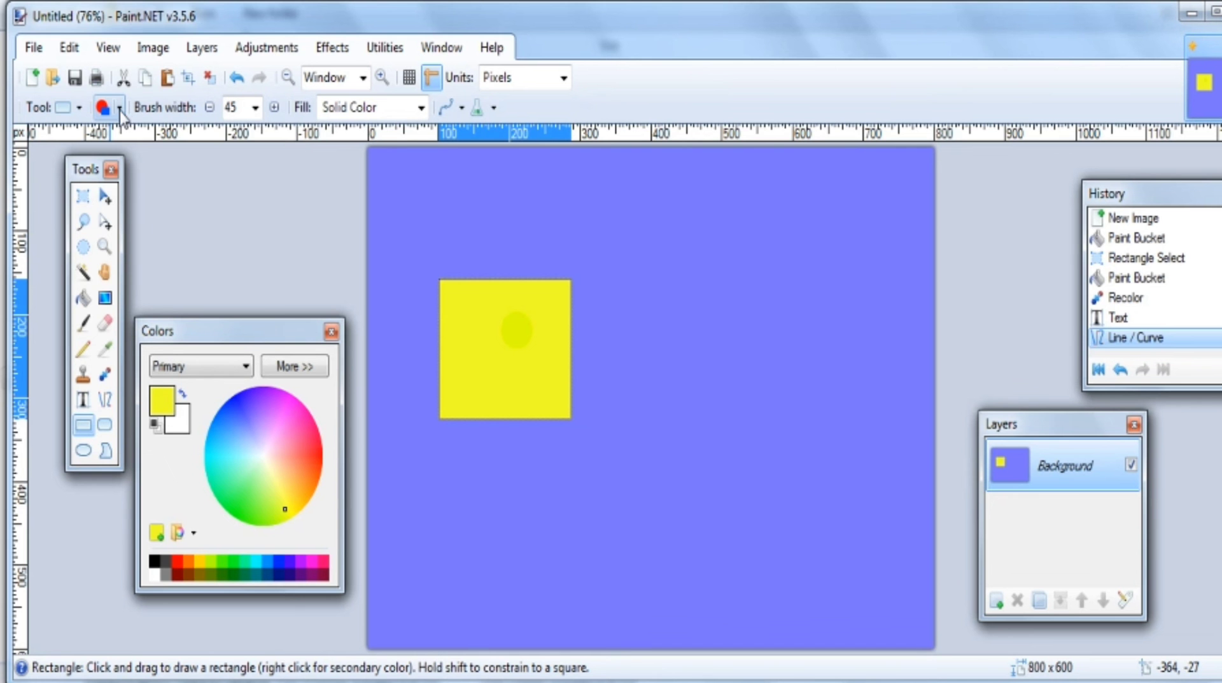
left_click(119, 110)
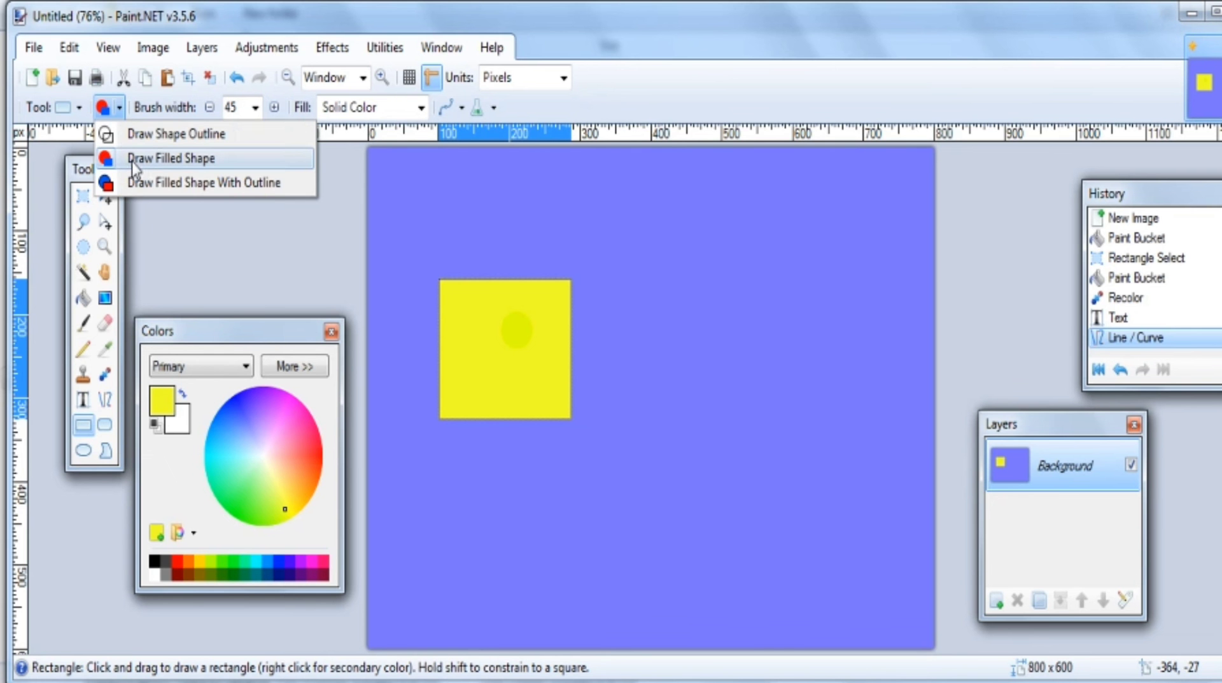
left_click(128, 250)
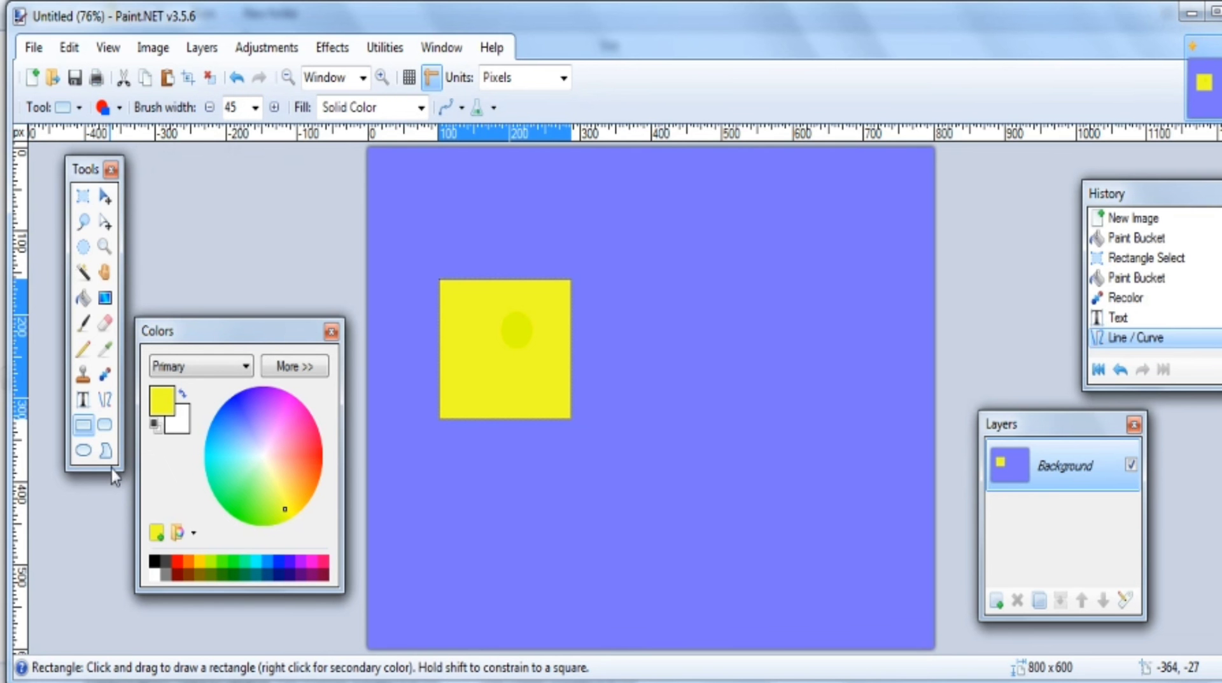
left_click(105, 429)
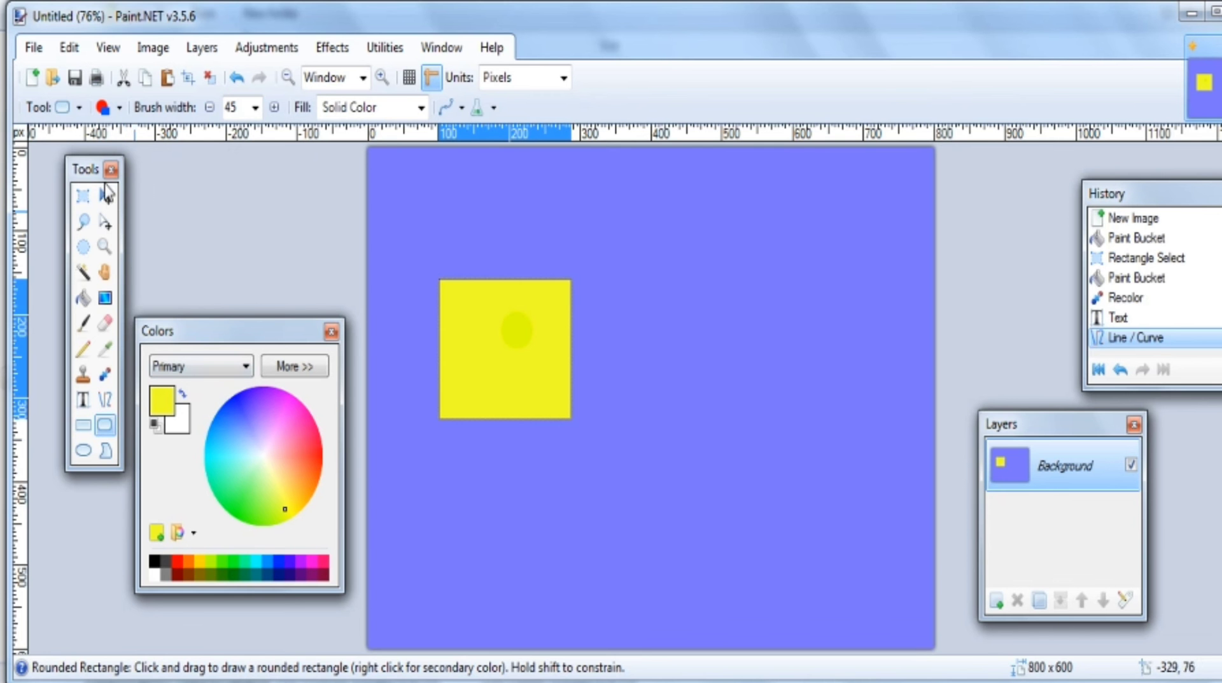
Step: Activate Rectangle Select and reposition the floating History, Tools, Colors and Layers windows around the canvas
left_click(85, 198)
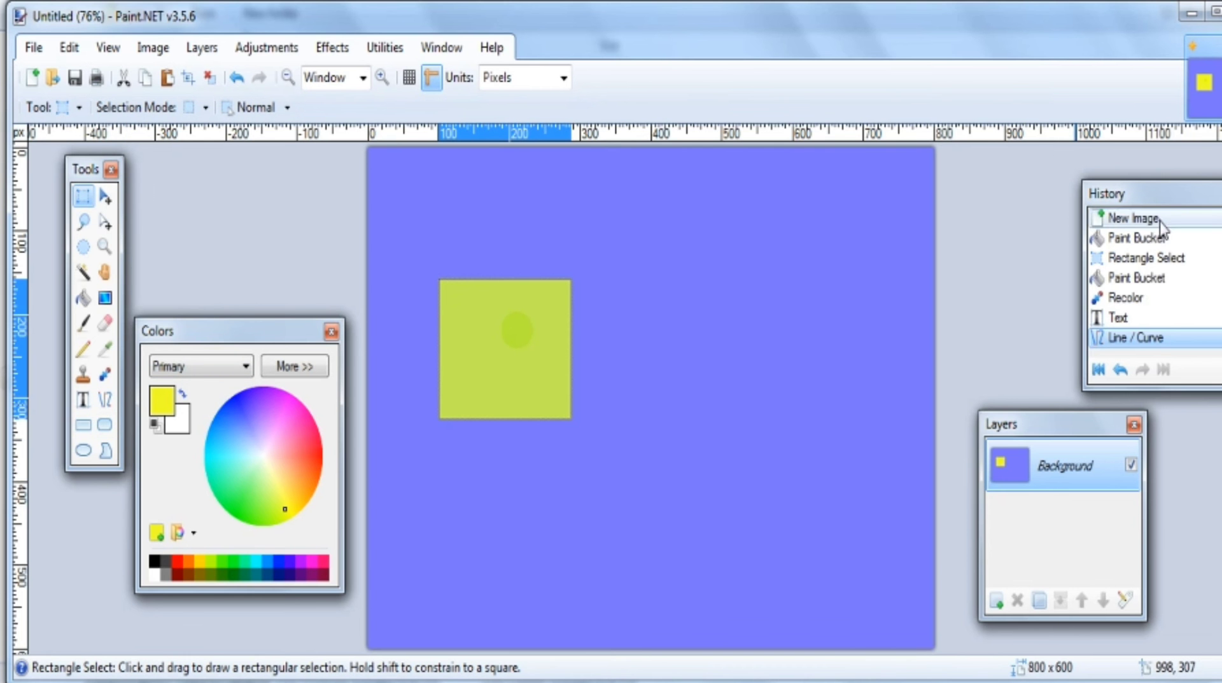
left_click_drag(1176, 198, 1115, 178)
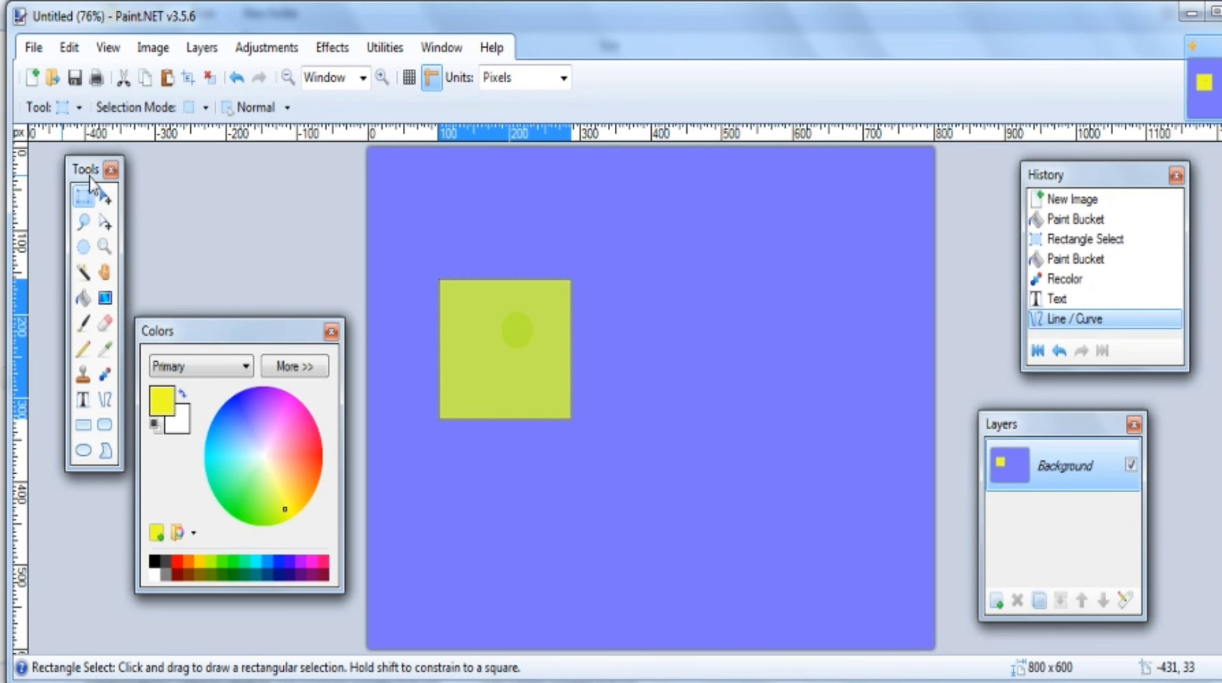
left_click_drag(89, 176, 72, 191)
left_click_drag(223, 332, 213, 281)
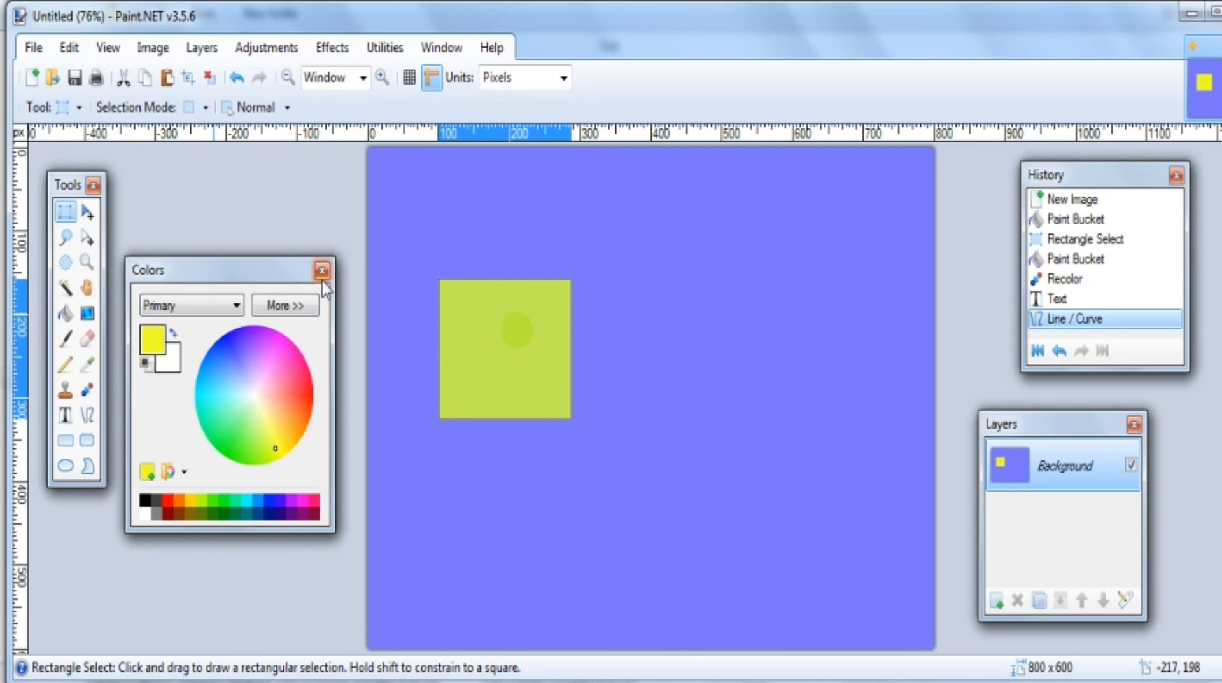
left_click_drag(1061, 438, 1054, 425)
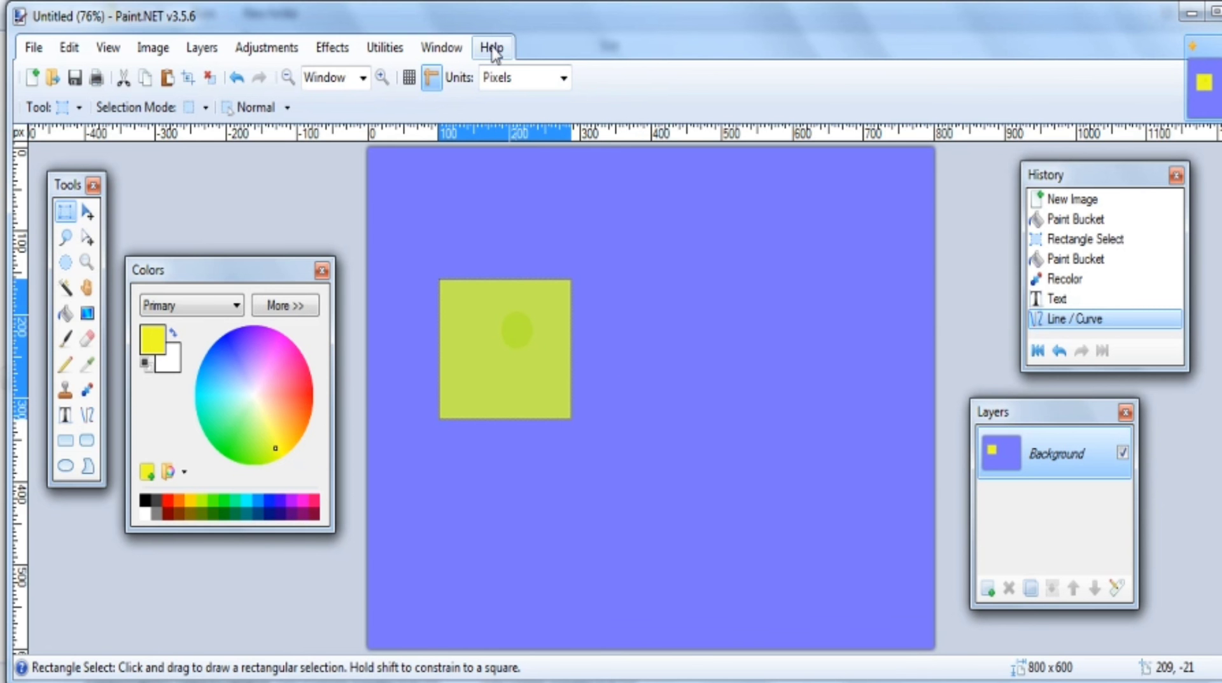
Step: Deselect the yellow rectangle and move the Colors window slightly higher beside the canvas
key("ctrl+d")
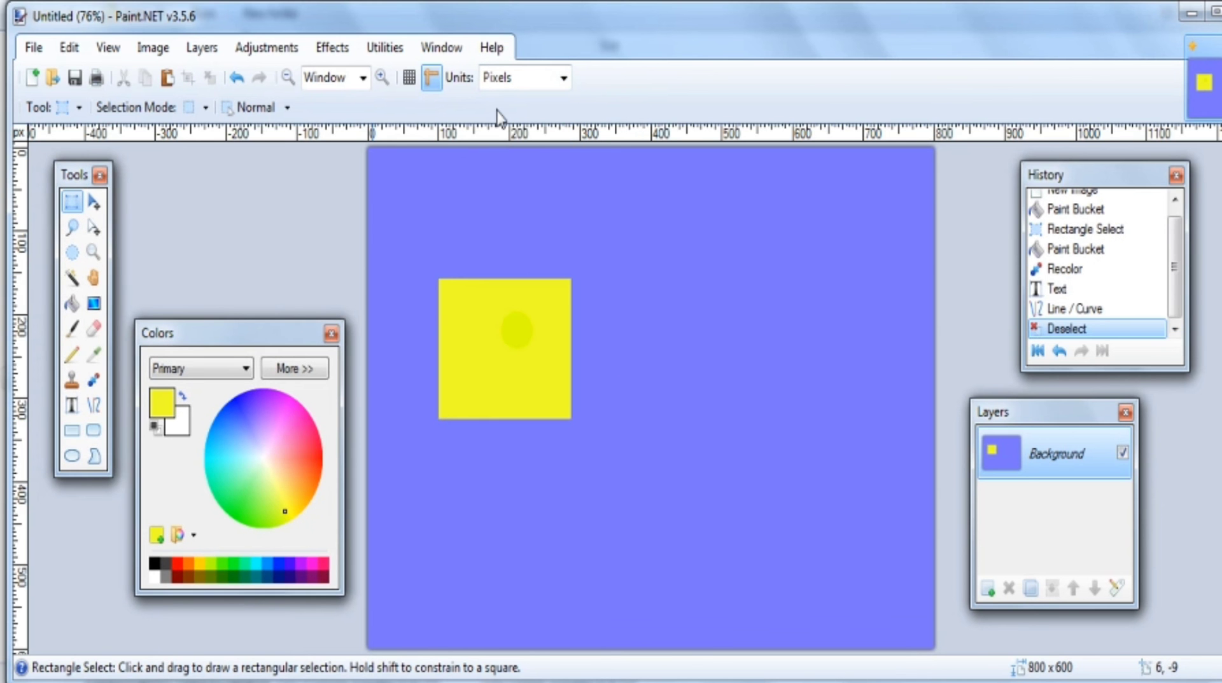
left_click_drag(280, 331, 284, 294)
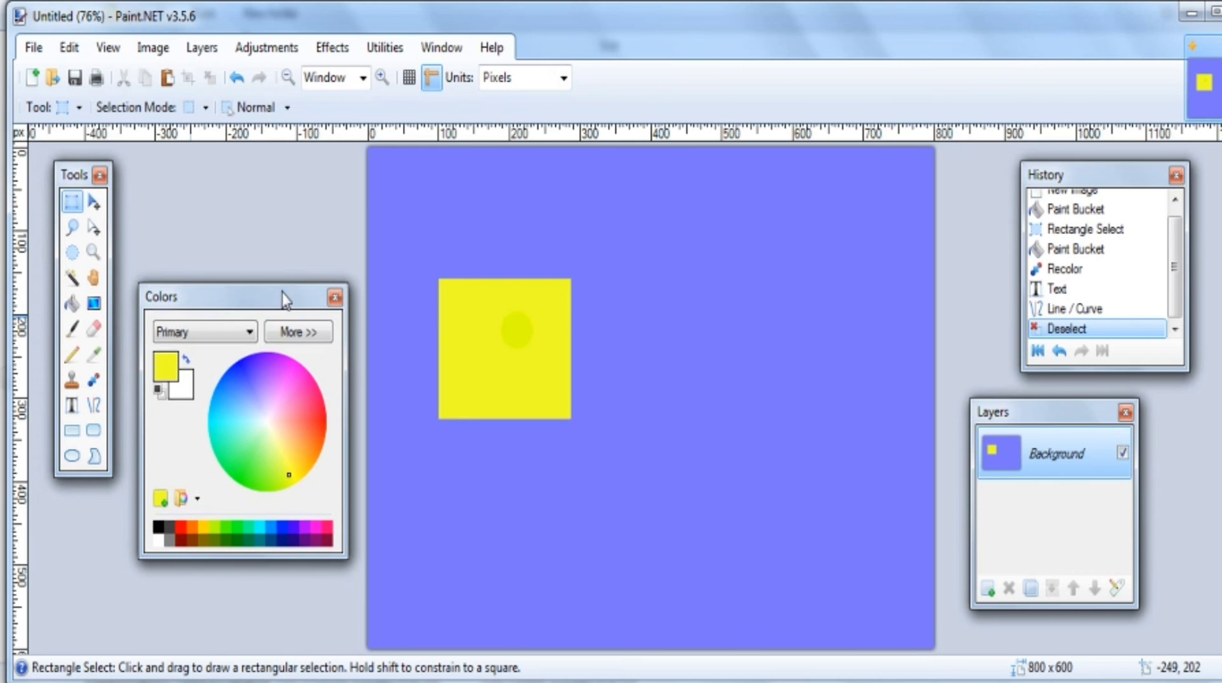